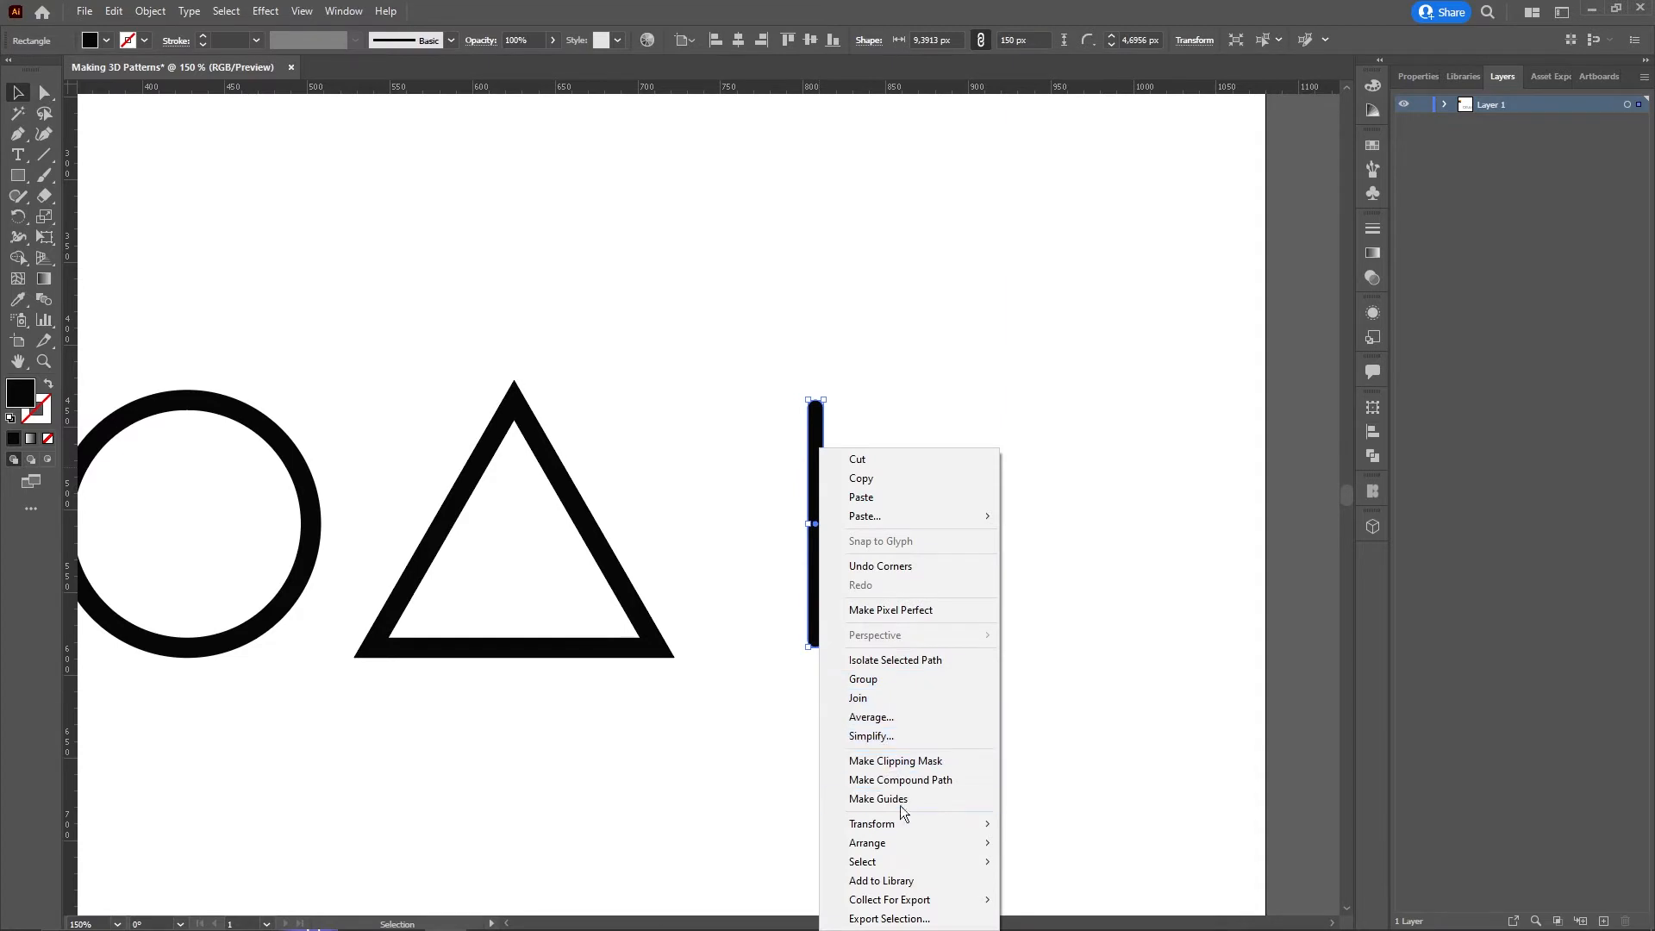
Reflect the rounded vertical bar across the horizontal axis as a copy and place the copy beside the original
{"action": "left_click", "coordinate": [1105, 735]}
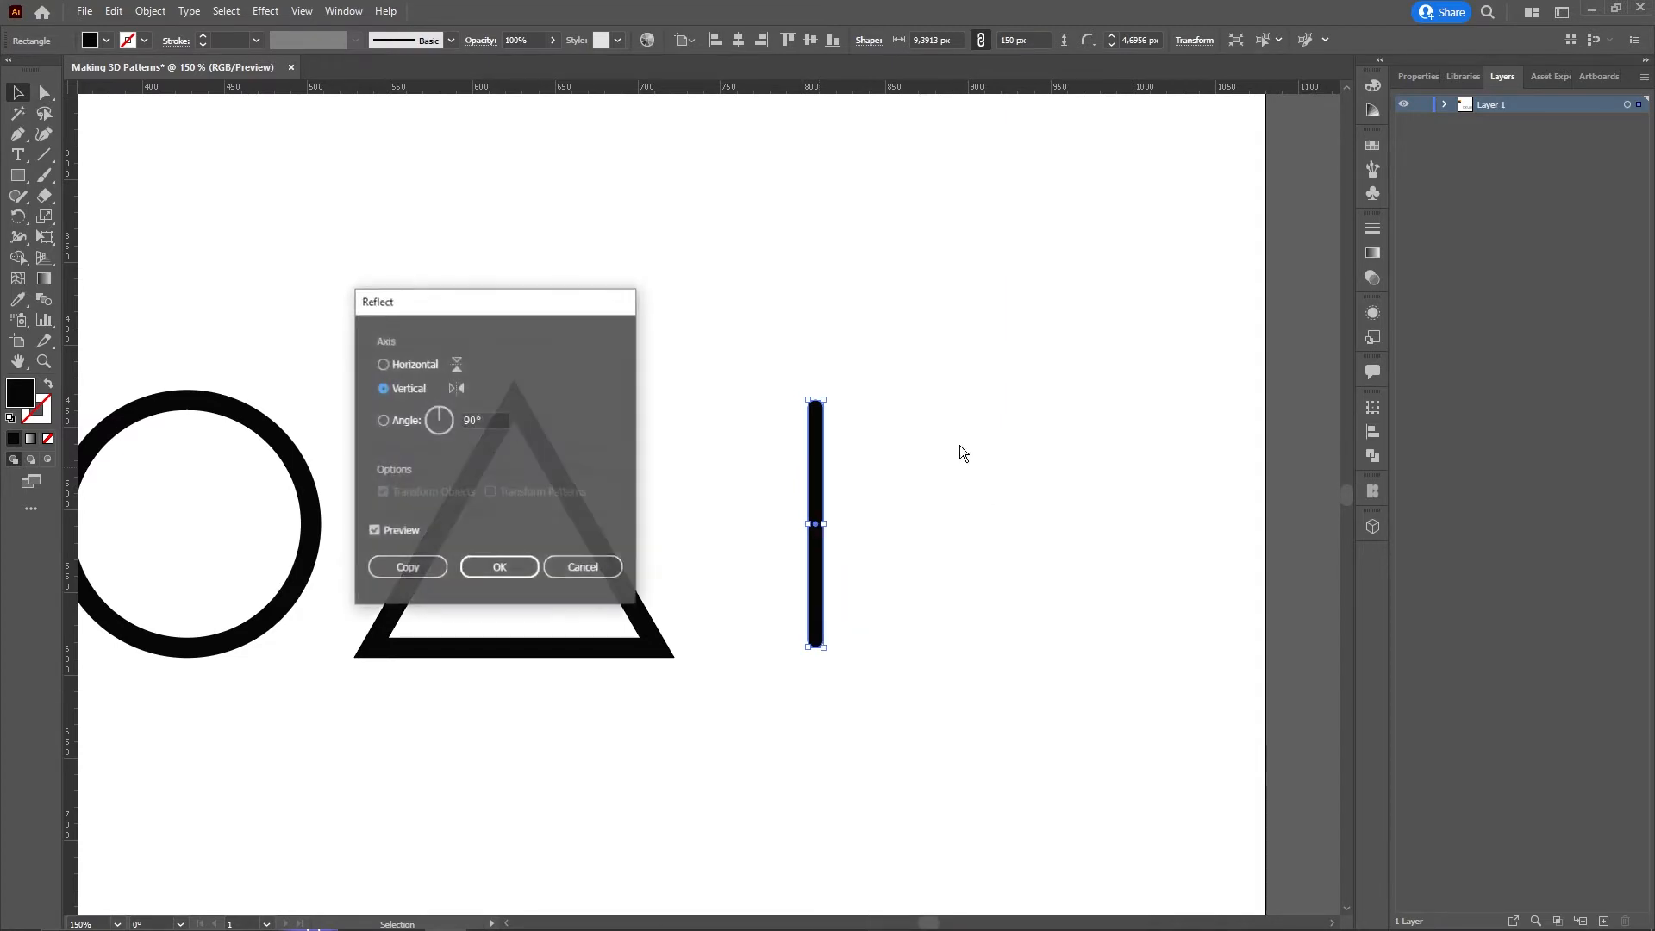
{"action": "left_click", "coordinate": [401, 532]}
{"action": "left_click", "coordinate": [405, 363]}
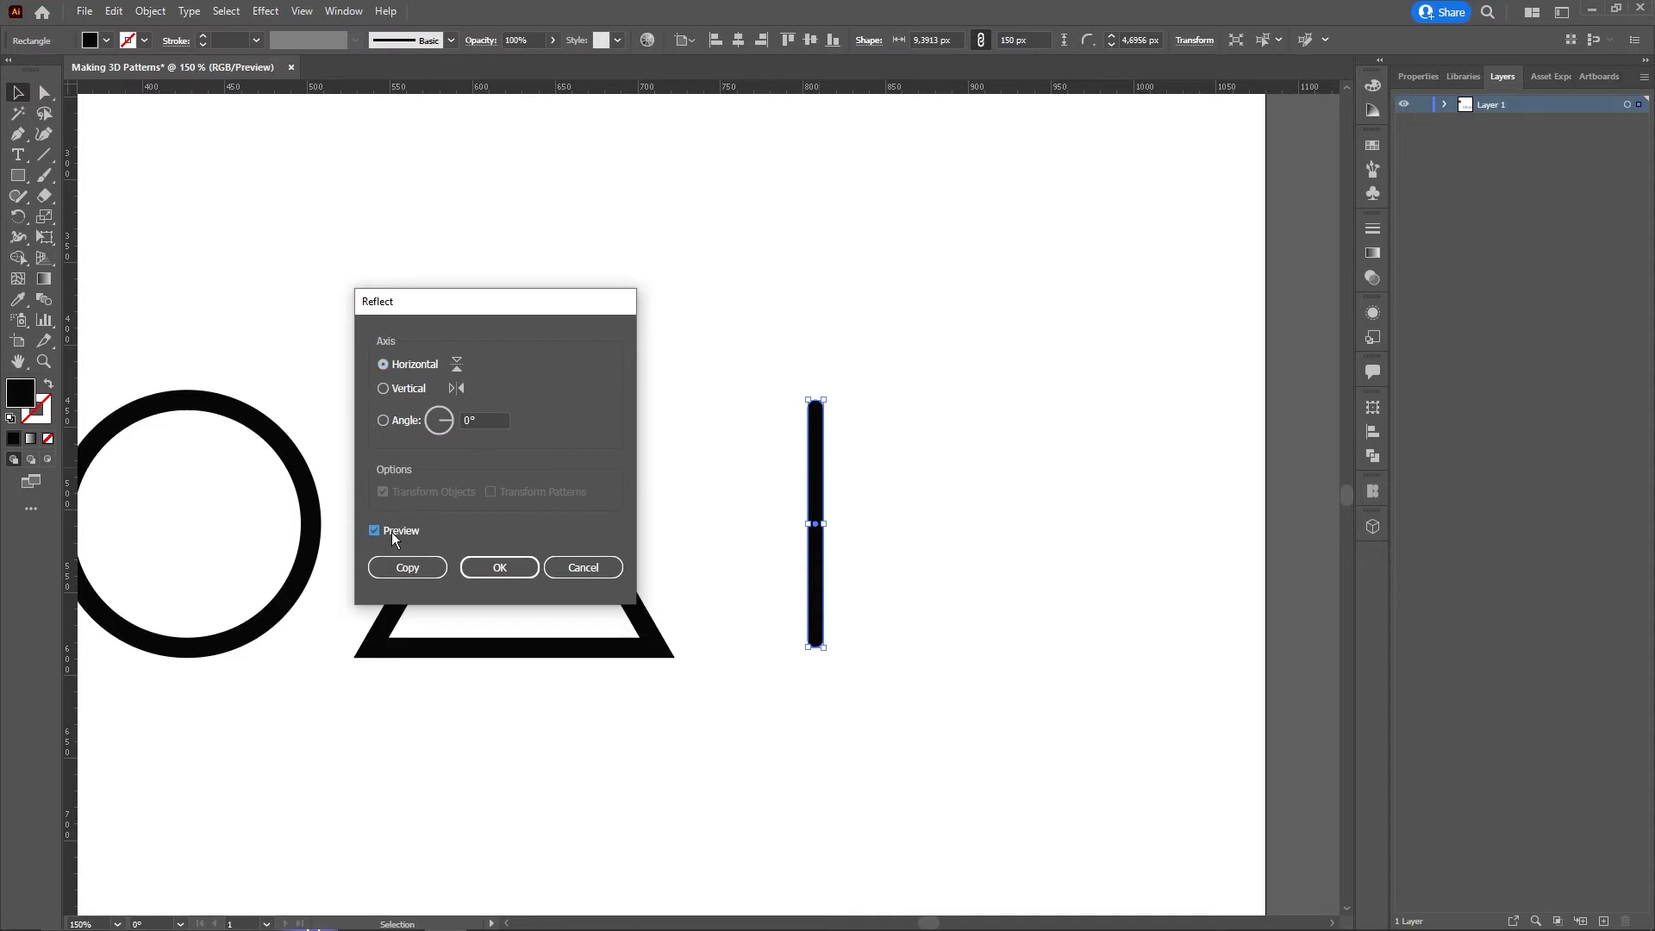
{"action": "left_click", "coordinate": [408, 568]}
{"action": "left_click_drag", "start_coordinate": [823, 498], "coordinate": [884, 498]}
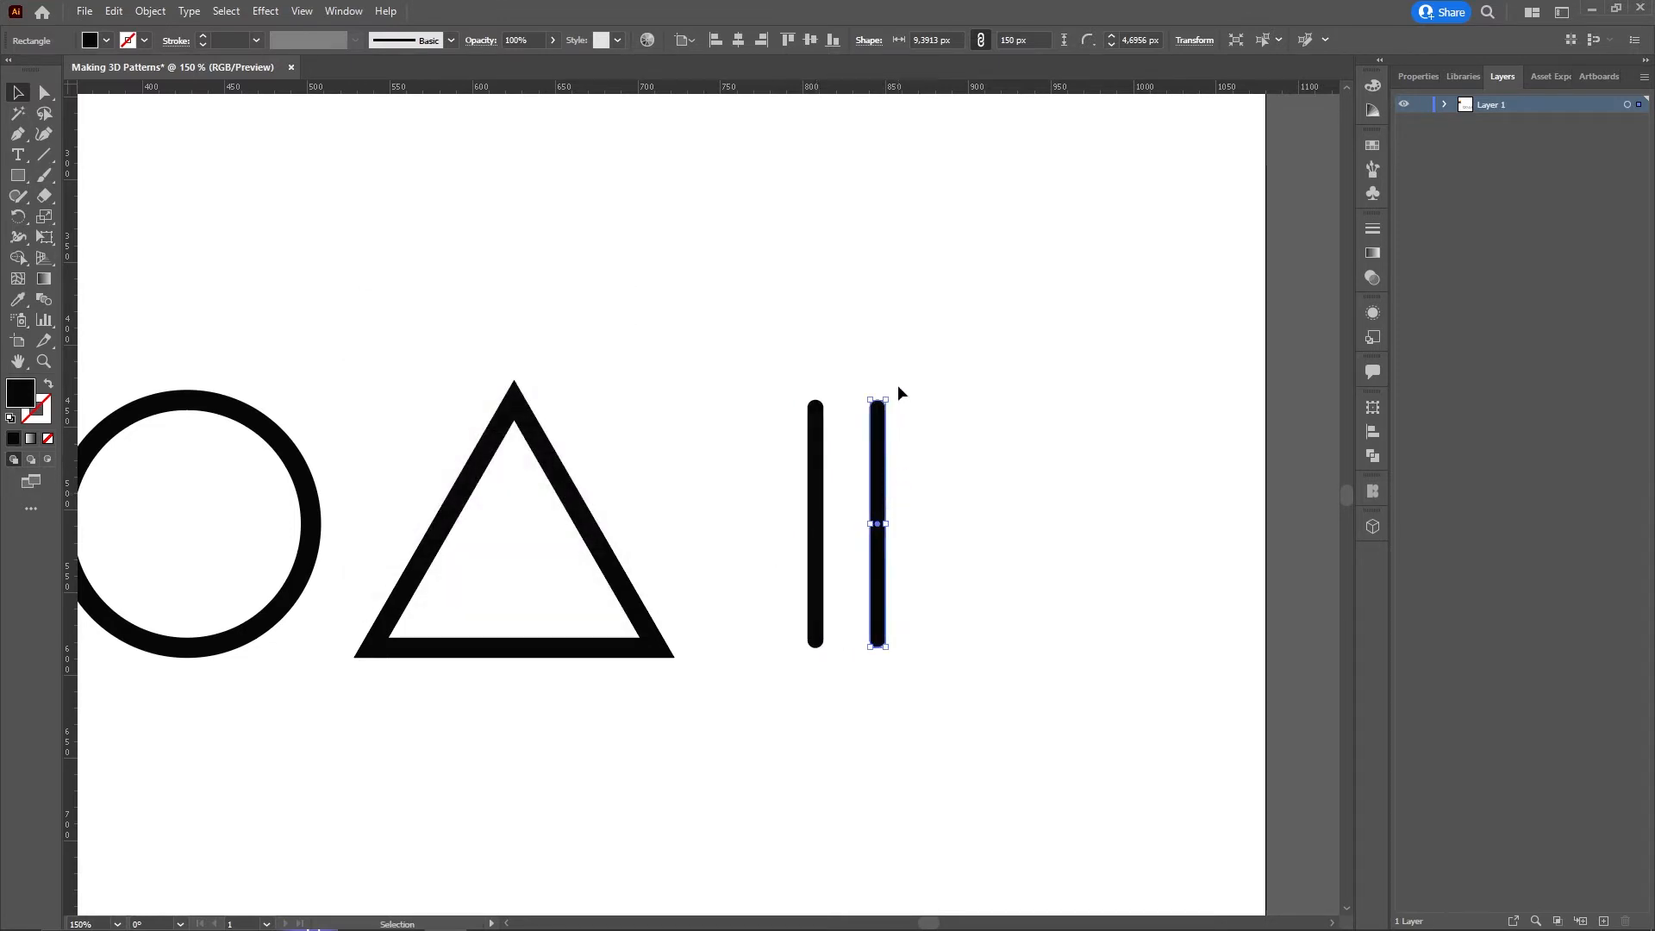
Rotate the two bars diagonally in opposite directions so they cross at their centres and form an X
{"action": "left_click_drag", "start_coordinate": [887, 392], "coordinate": [888, 565]}
{"action": "left_click", "coordinate": [821, 430]}
{"action": "left_click", "coordinate": [979, 515]}
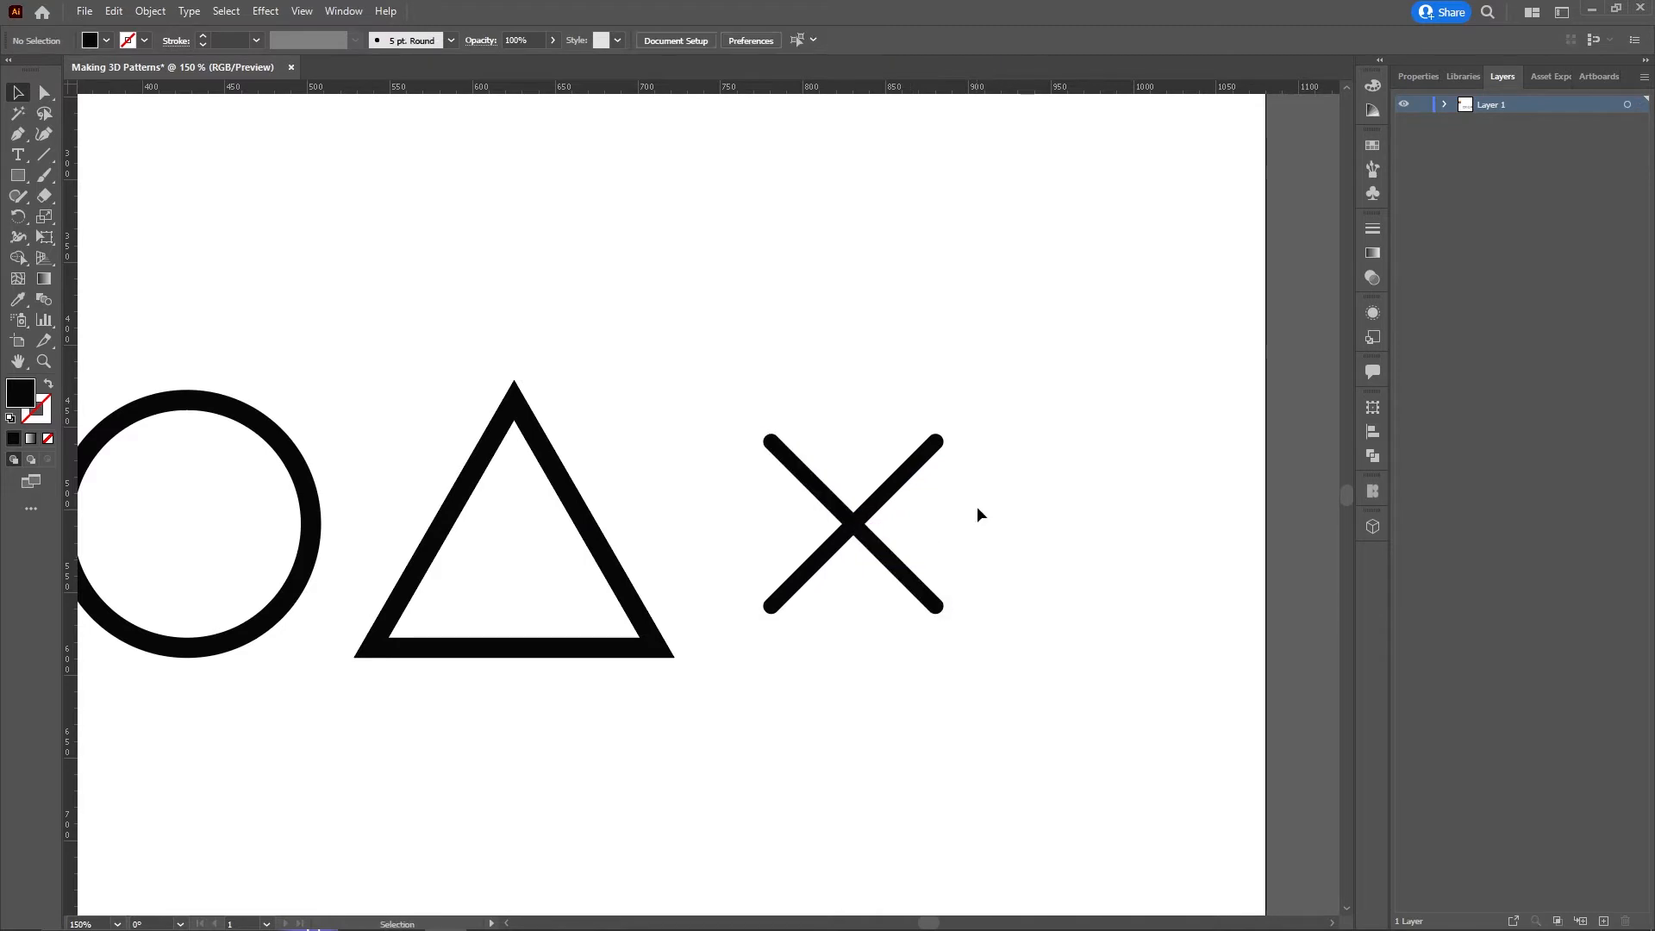
Unite the two crossed bars into a single X shape with Pathfinder
{"action": "left_click_drag", "start_coordinate": [1025, 403], "coordinate": [768, 569]}
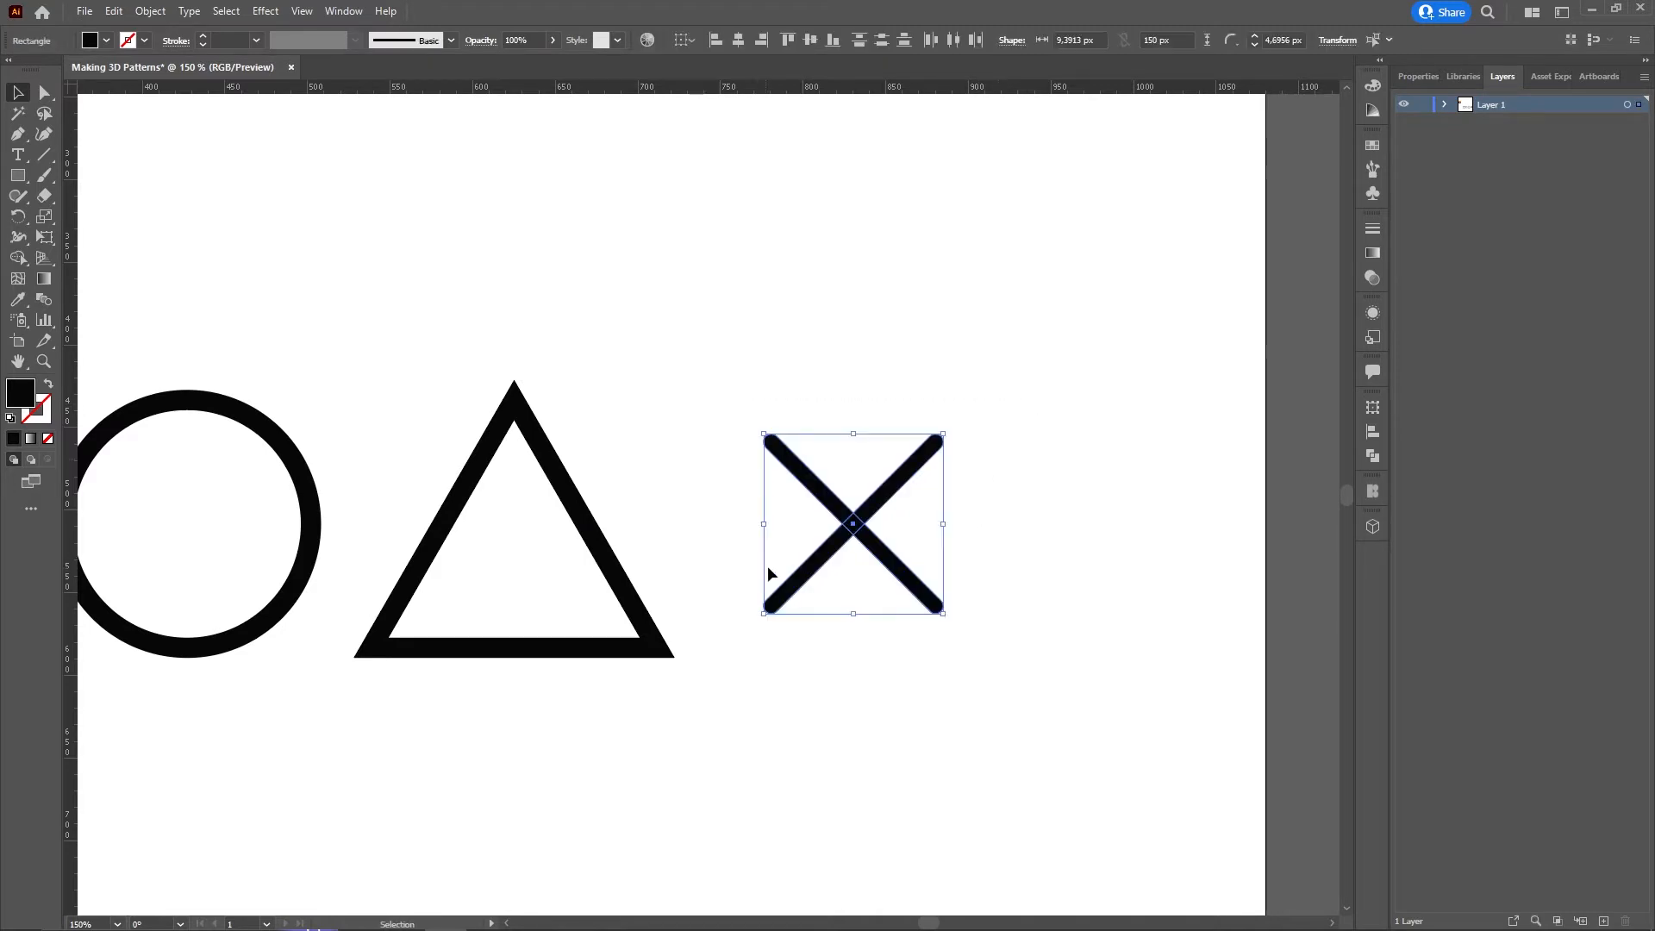
{"action": "left_click", "coordinate": [1372, 433]}
{"action": "left_click", "coordinate": [1198, 406]}
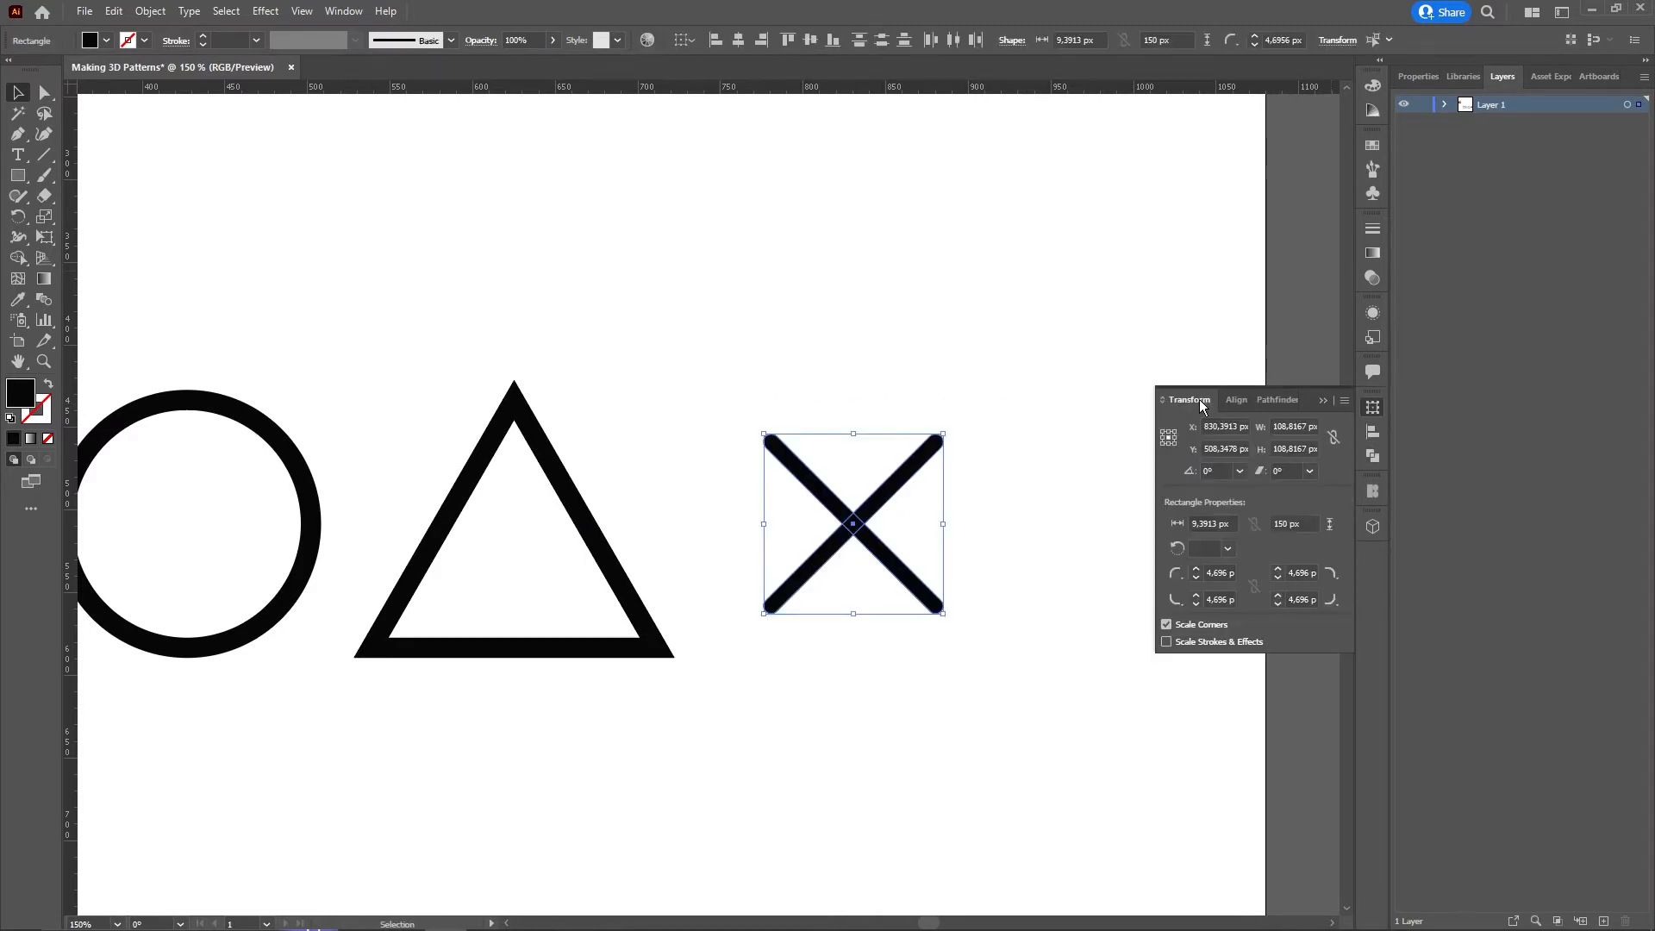
{"action": "left_click", "coordinate": [1374, 455]}
{"action": "left_click", "coordinate": [1171, 446]}
{"action": "left_click", "coordinate": [898, 333]}
Enlarge the X about its centre to about 163 px so its height matches the other shapes
{"action": "key", "text": "ctrl+plus"}
{"action": "key", "text": "ctrl+minus"}
{"action": "key", "text": "ctrl+minus"}
{"action": "key", "text": "ctrl+minus"}
{"action": "key", "text": "ctrl+minus"}
{"action": "key", "text": "ctrl+minus"}
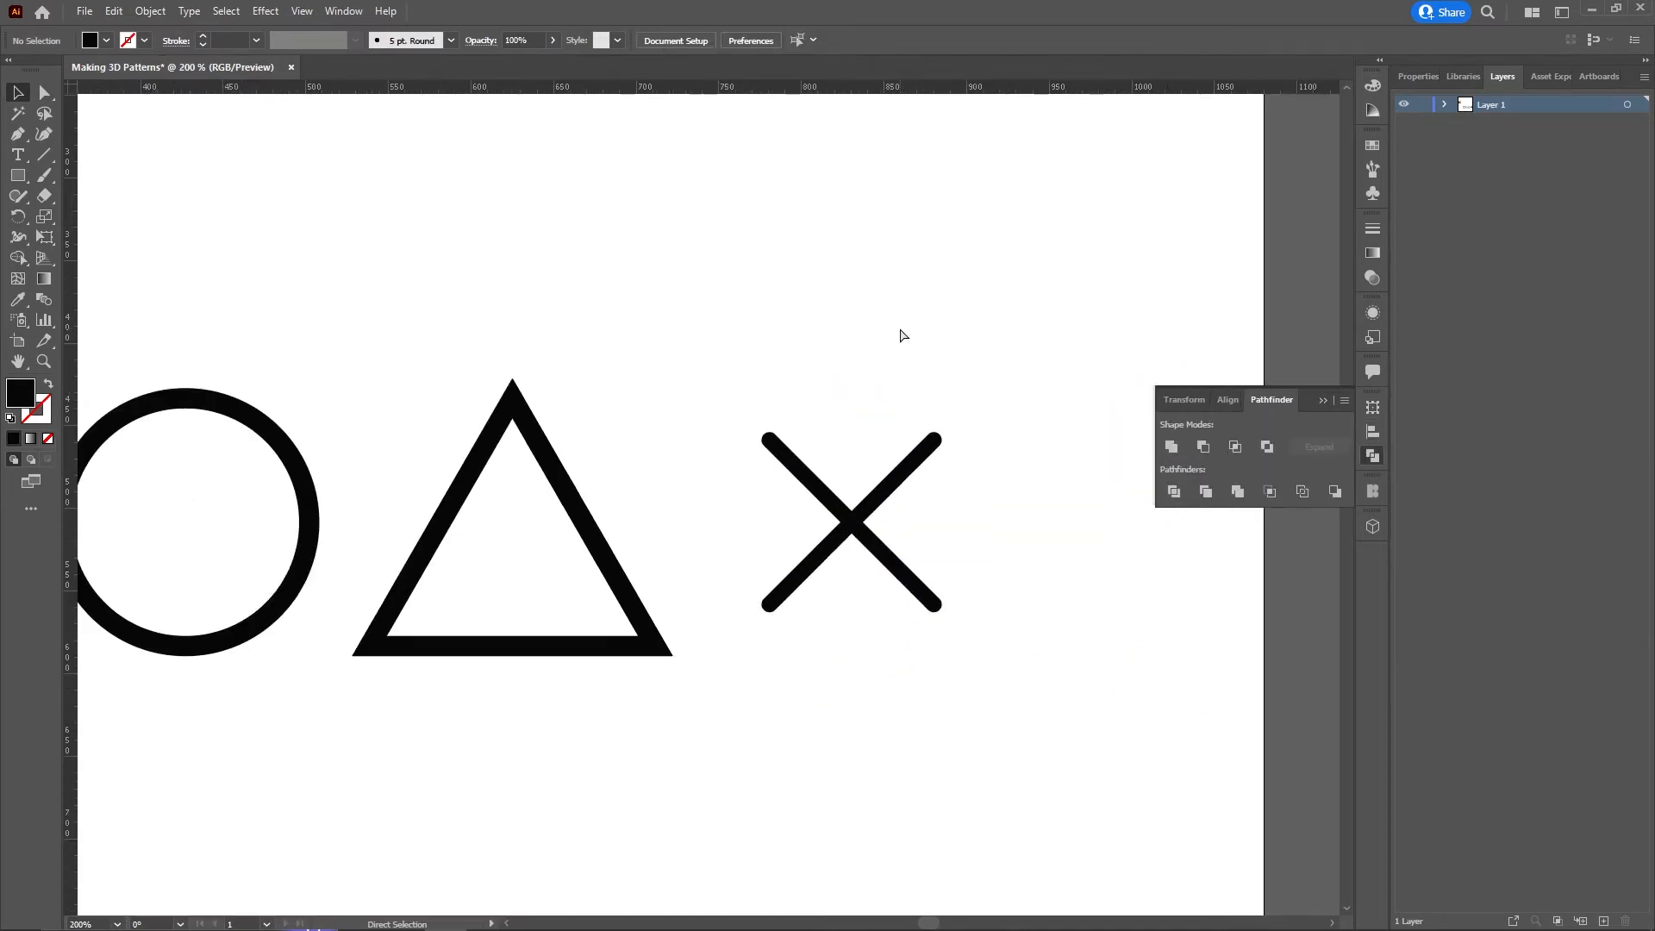
{"action": "left_click", "coordinate": [1026, 457]}
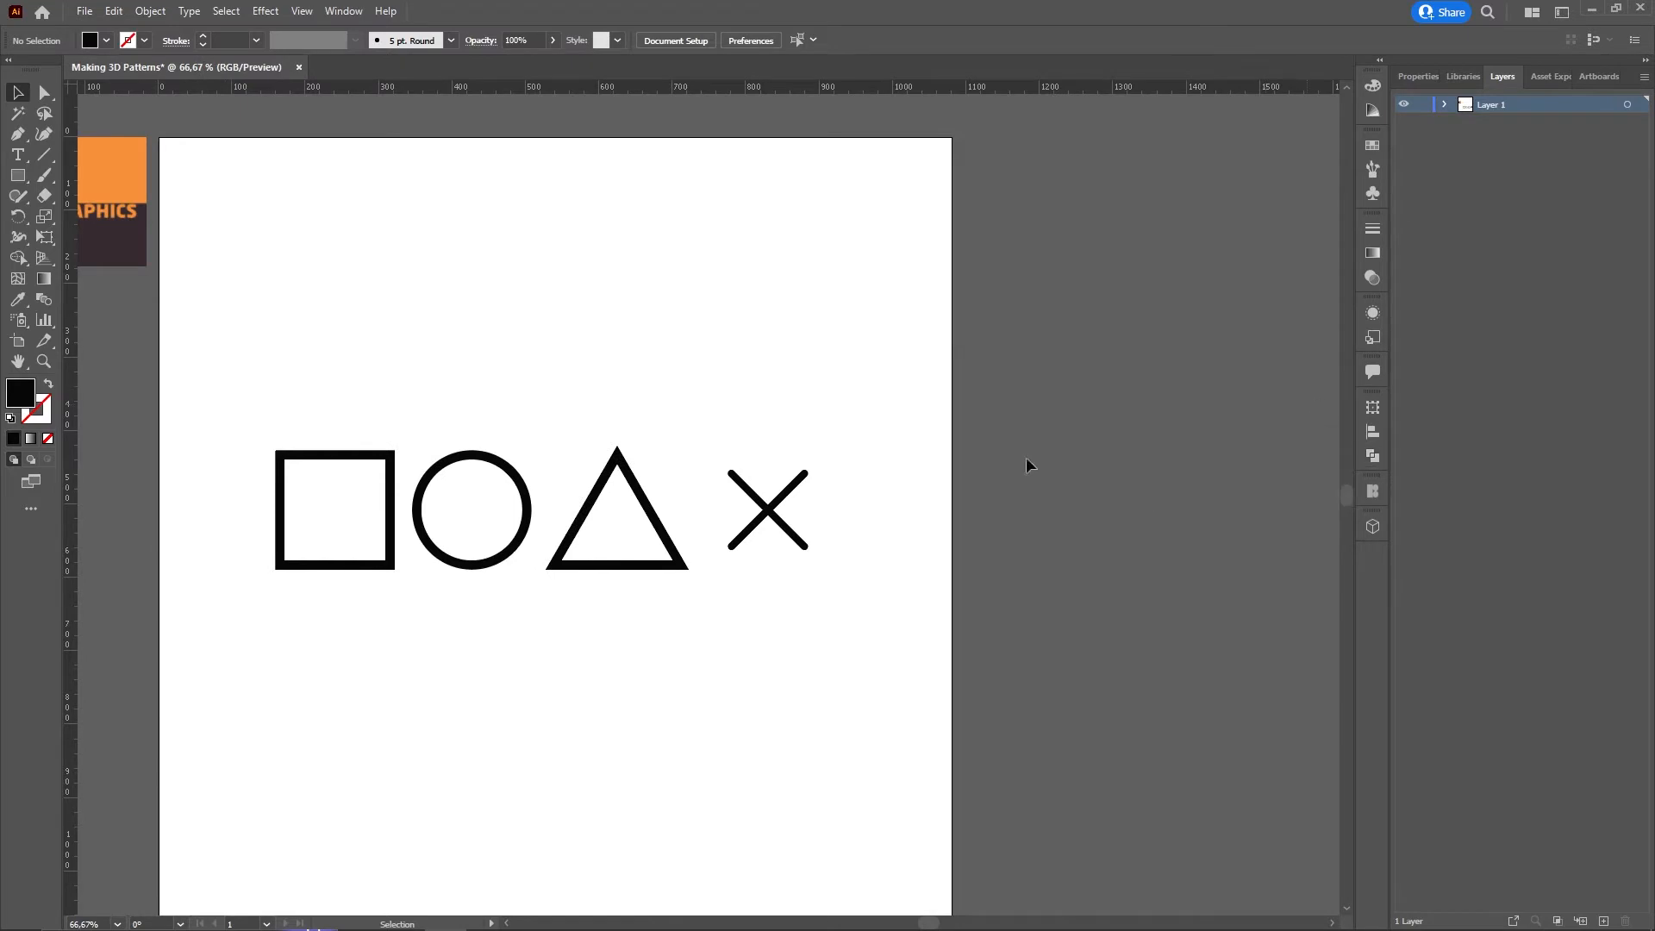
{"action": "left_click", "coordinate": [767, 508]}
{"action": "left_click_drag", "start_coordinate": [768, 550], "coordinate": [768, 572]}
{"action": "left_click_drag", "start_coordinate": [768, 471], "coordinate": [769, 450]}
{"action": "left_click", "coordinate": [862, 364]}
Distribute the square, circle, triangle and X evenly by their horizontal centres
{"action": "left_click_drag", "start_coordinate": [862, 369], "coordinate": [177, 676]}
{"action": "left_click", "coordinate": [1373, 431]}
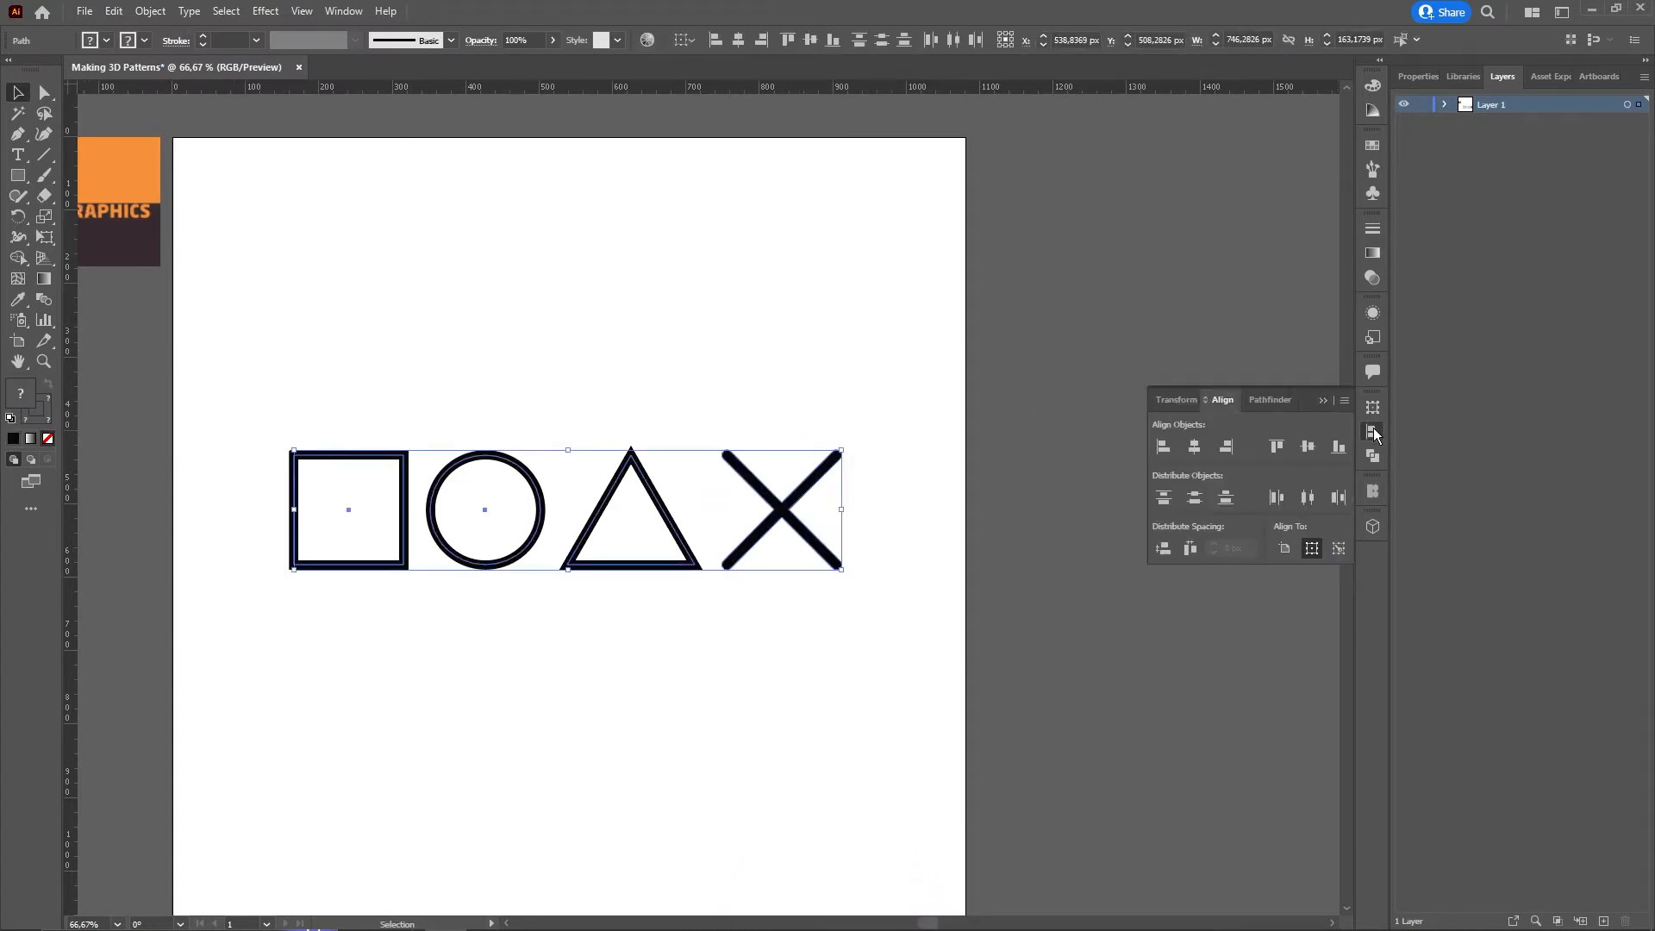
{"action": "left_click", "coordinate": [1308, 497]}
{"action": "left_click", "coordinate": [657, 325]}
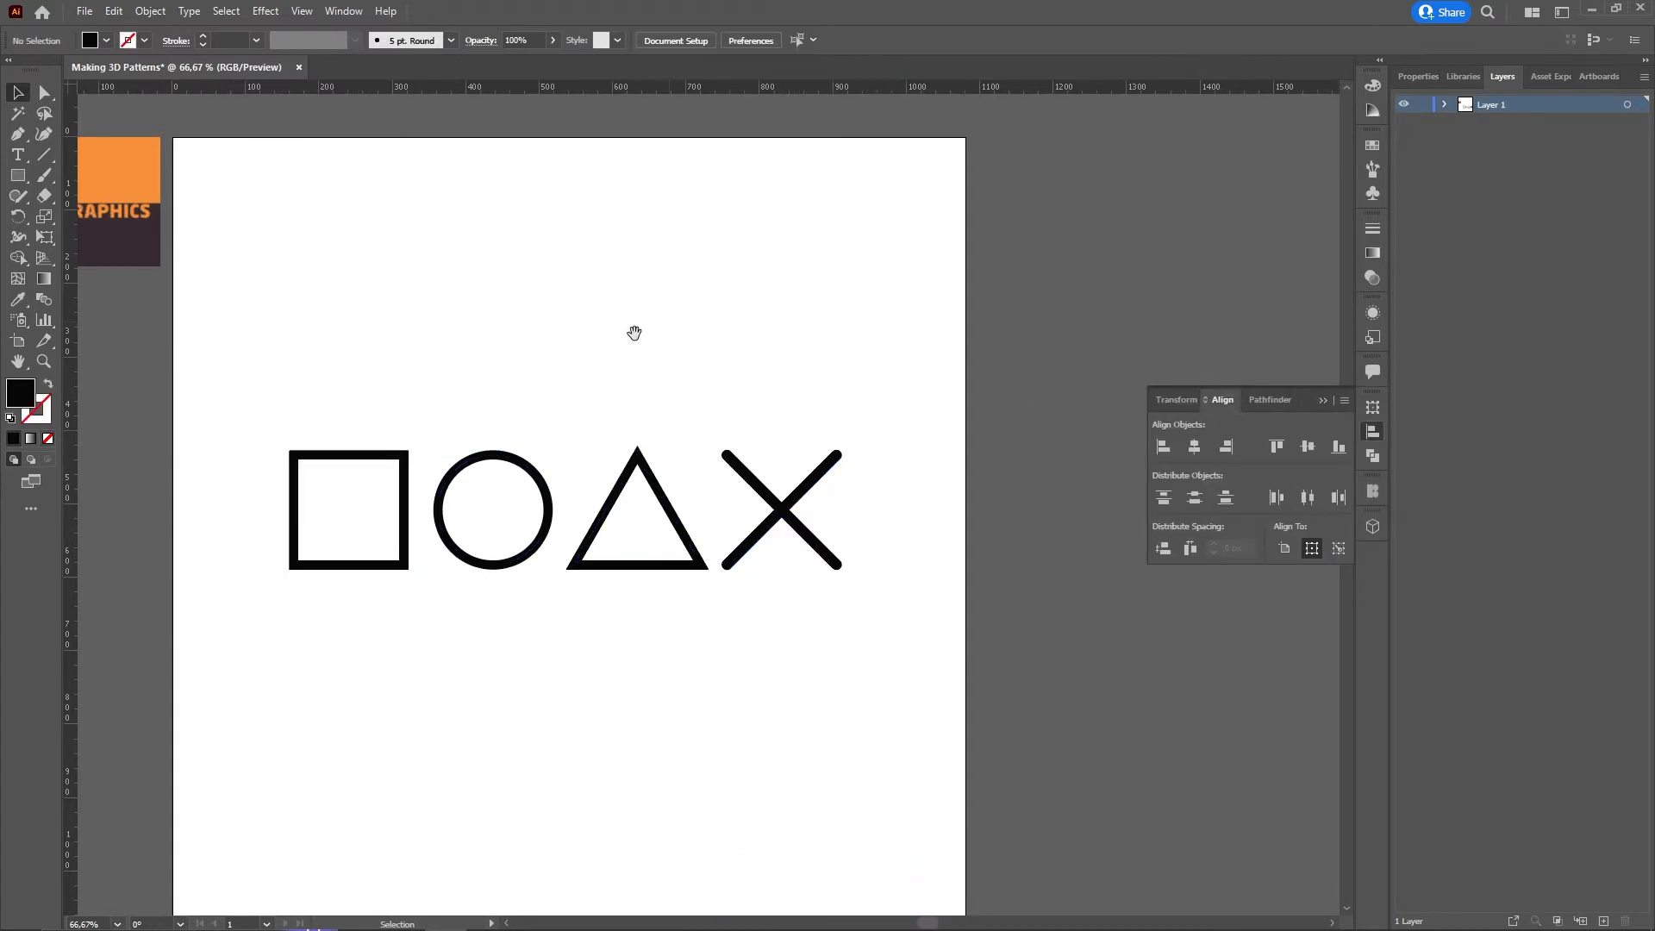
Change the square's stroke colour to blue 498AF2
{"action": "left_click_drag", "start_coordinate": [618, 331], "coordinate": [739, 264]}
{"action": "left_click", "coordinate": [527, 431]}
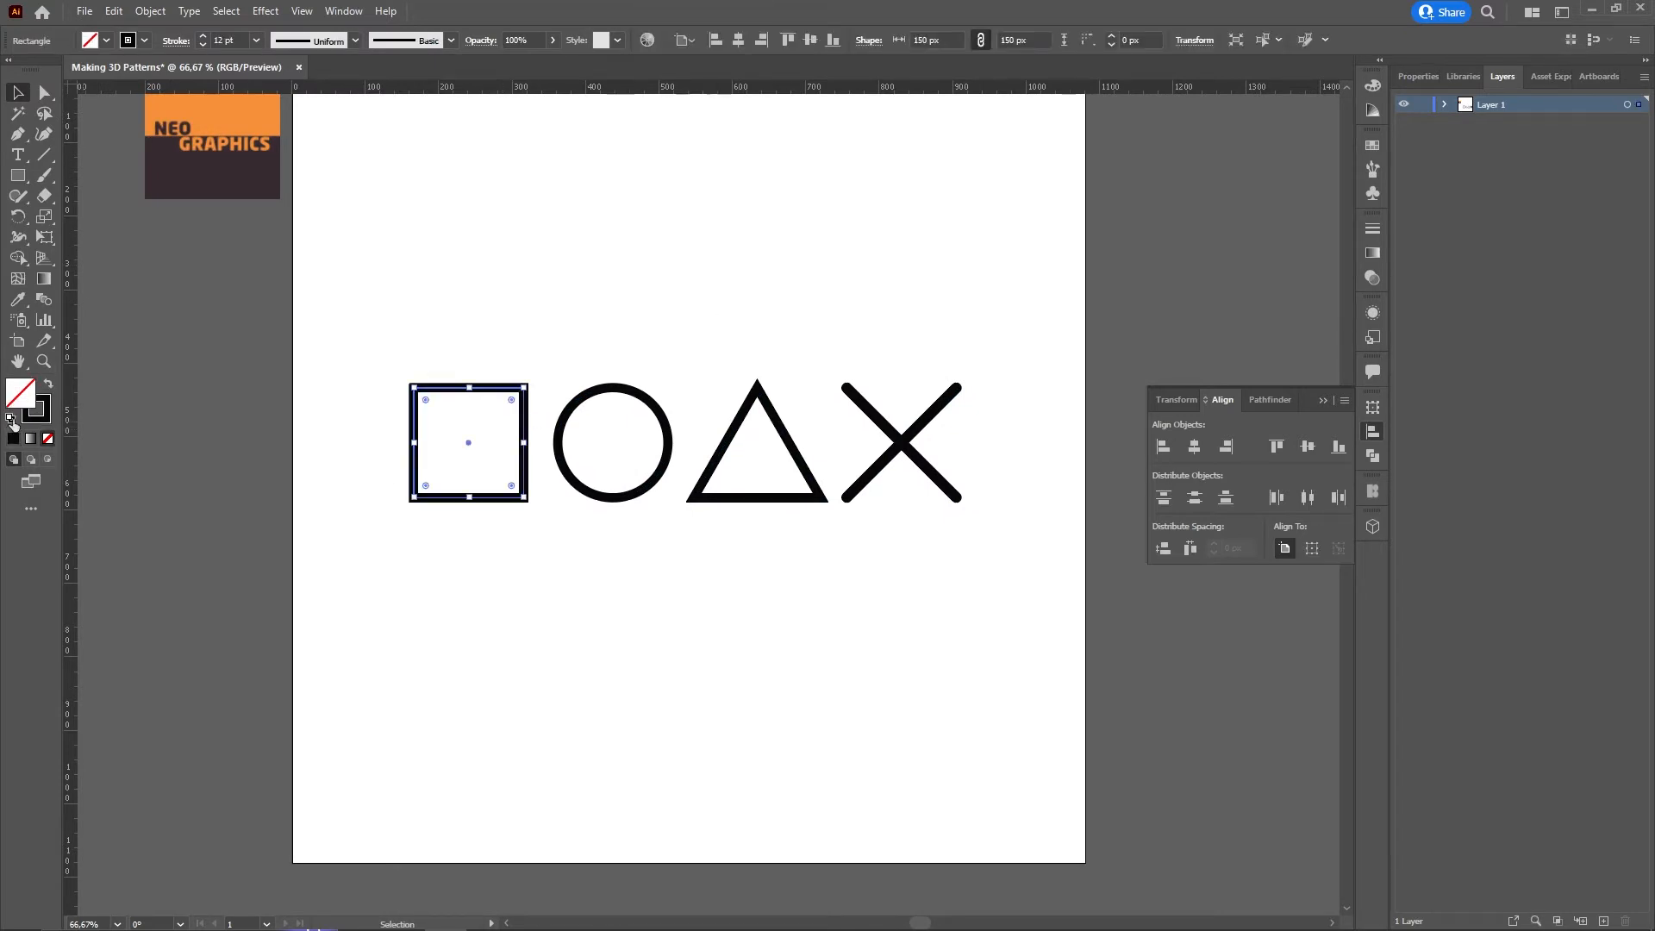
{"action": "double_click", "coordinate": [35, 409]}
{"action": "left_click", "coordinate": [844, 441]}
{"action": "left_click", "coordinate": [754, 369]}
{"action": "left_click", "coordinate": [991, 366]}
{"action": "left_click", "coordinate": [672, 276]}
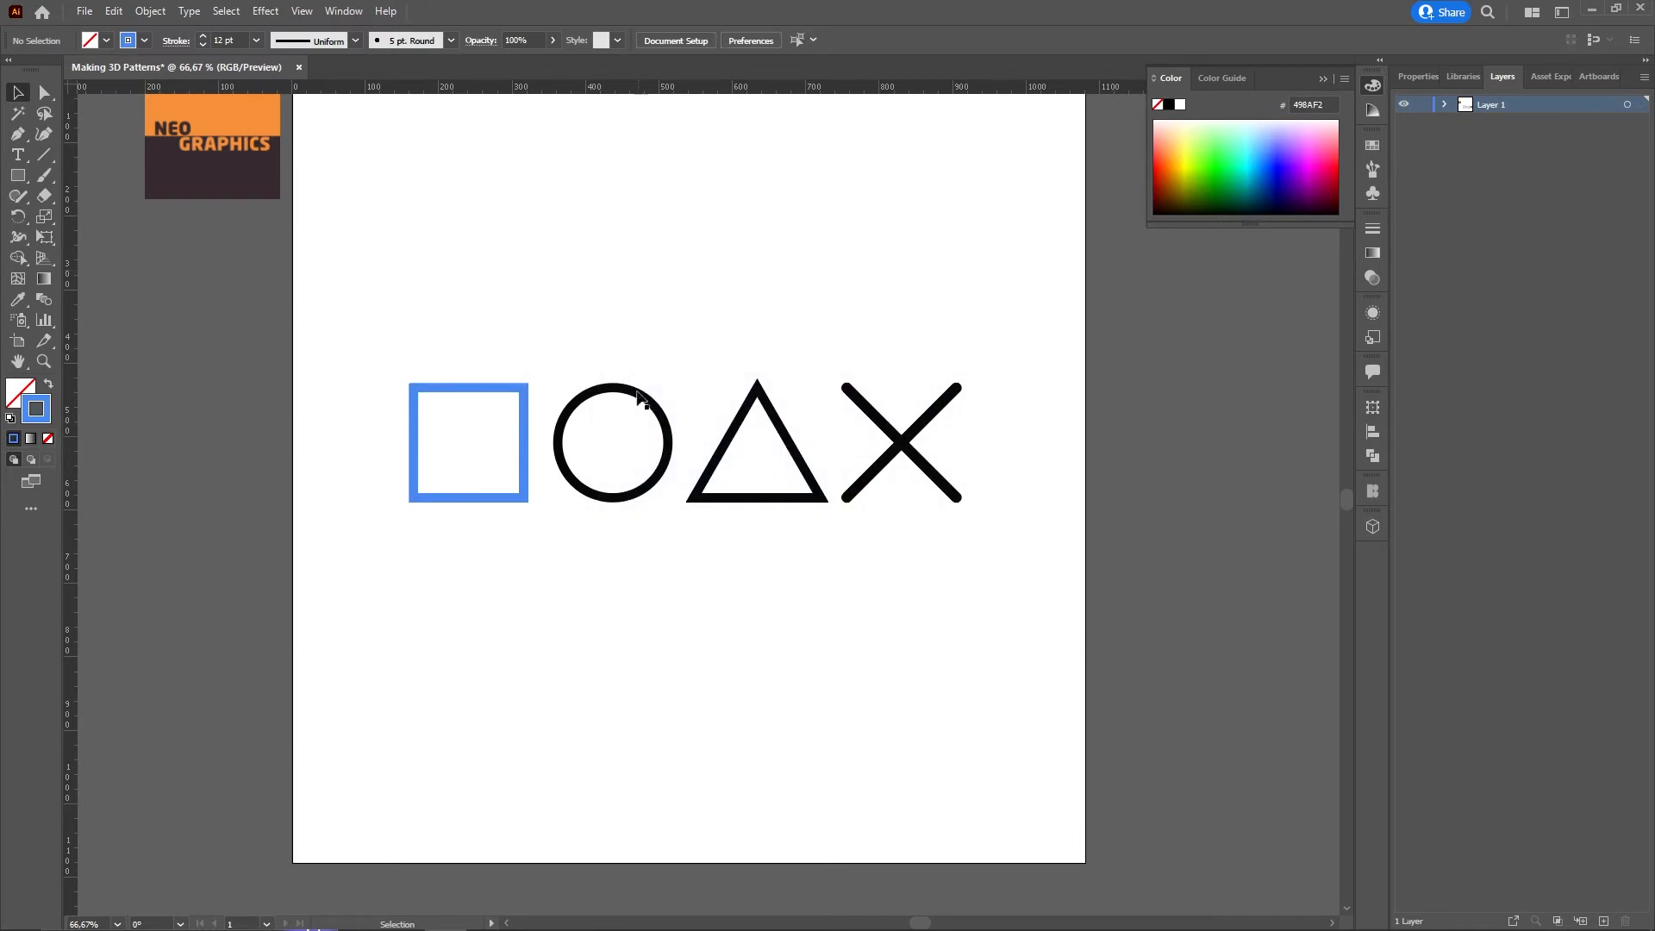
Change the circle's stroke colour to green 37F7A0
{"action": "left_click", "coordinate": [659, 403]}
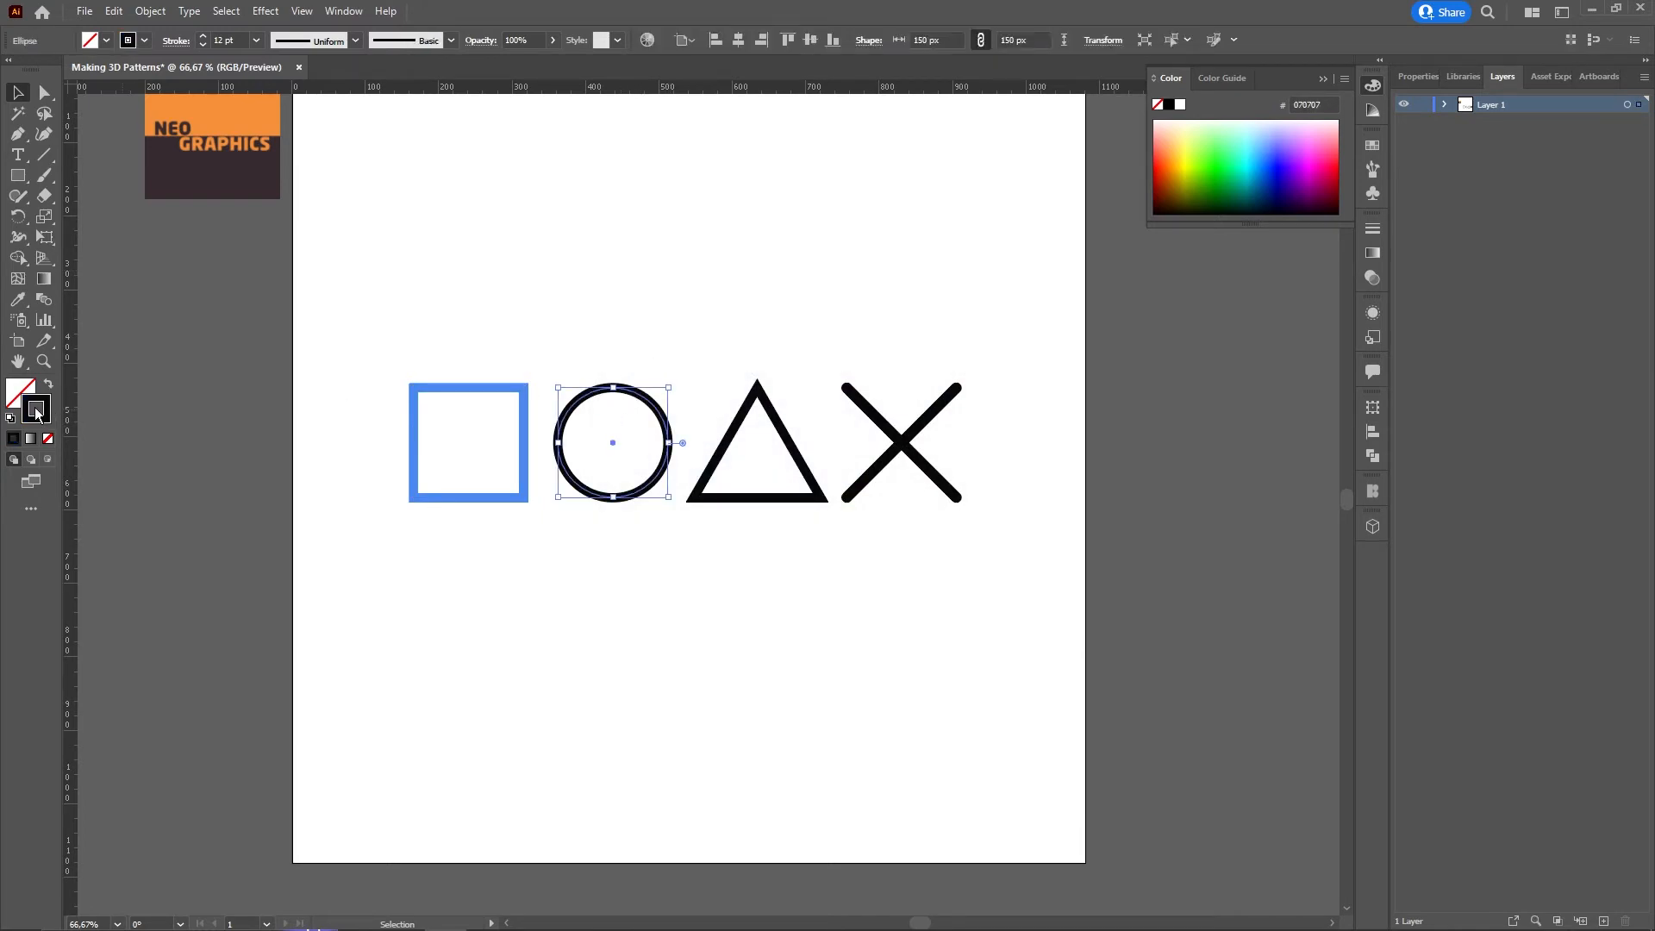
{"action": "left_click", "coordinate": [852, 476]}
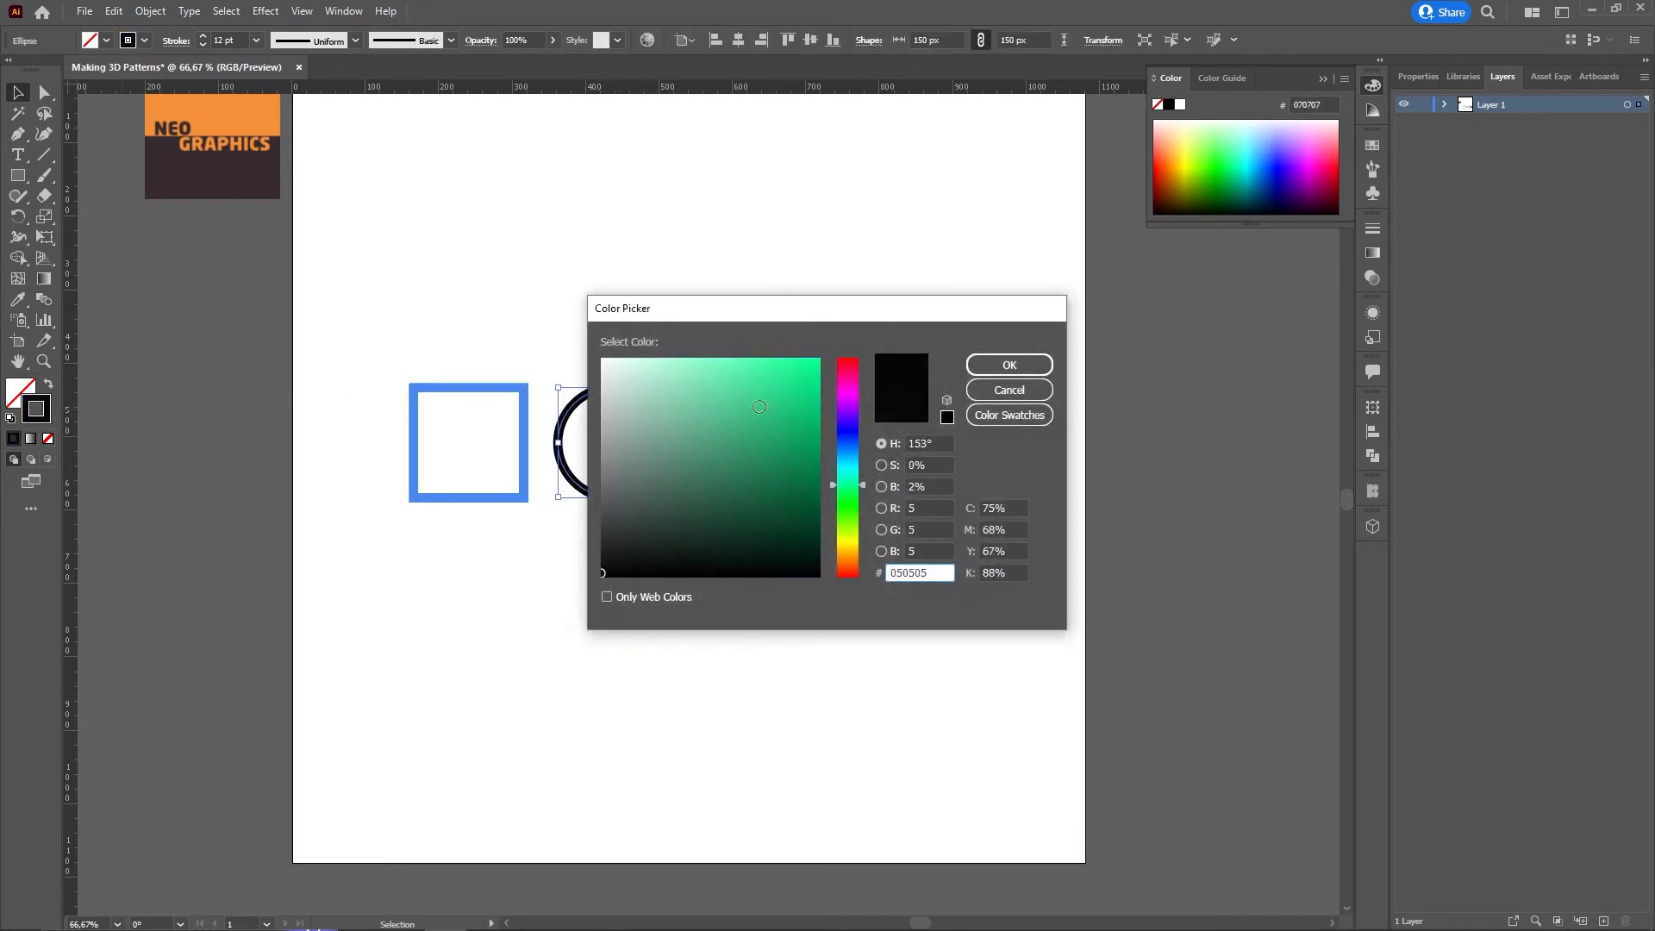
{"action": "left_click_drag", "start_coordinate": [759, 406], "coordinate": [777, 364]}
{"action": "left_click", "coordinate": [1010, 366]}
{"action": "left_click", "coordinate": [770, 261]}
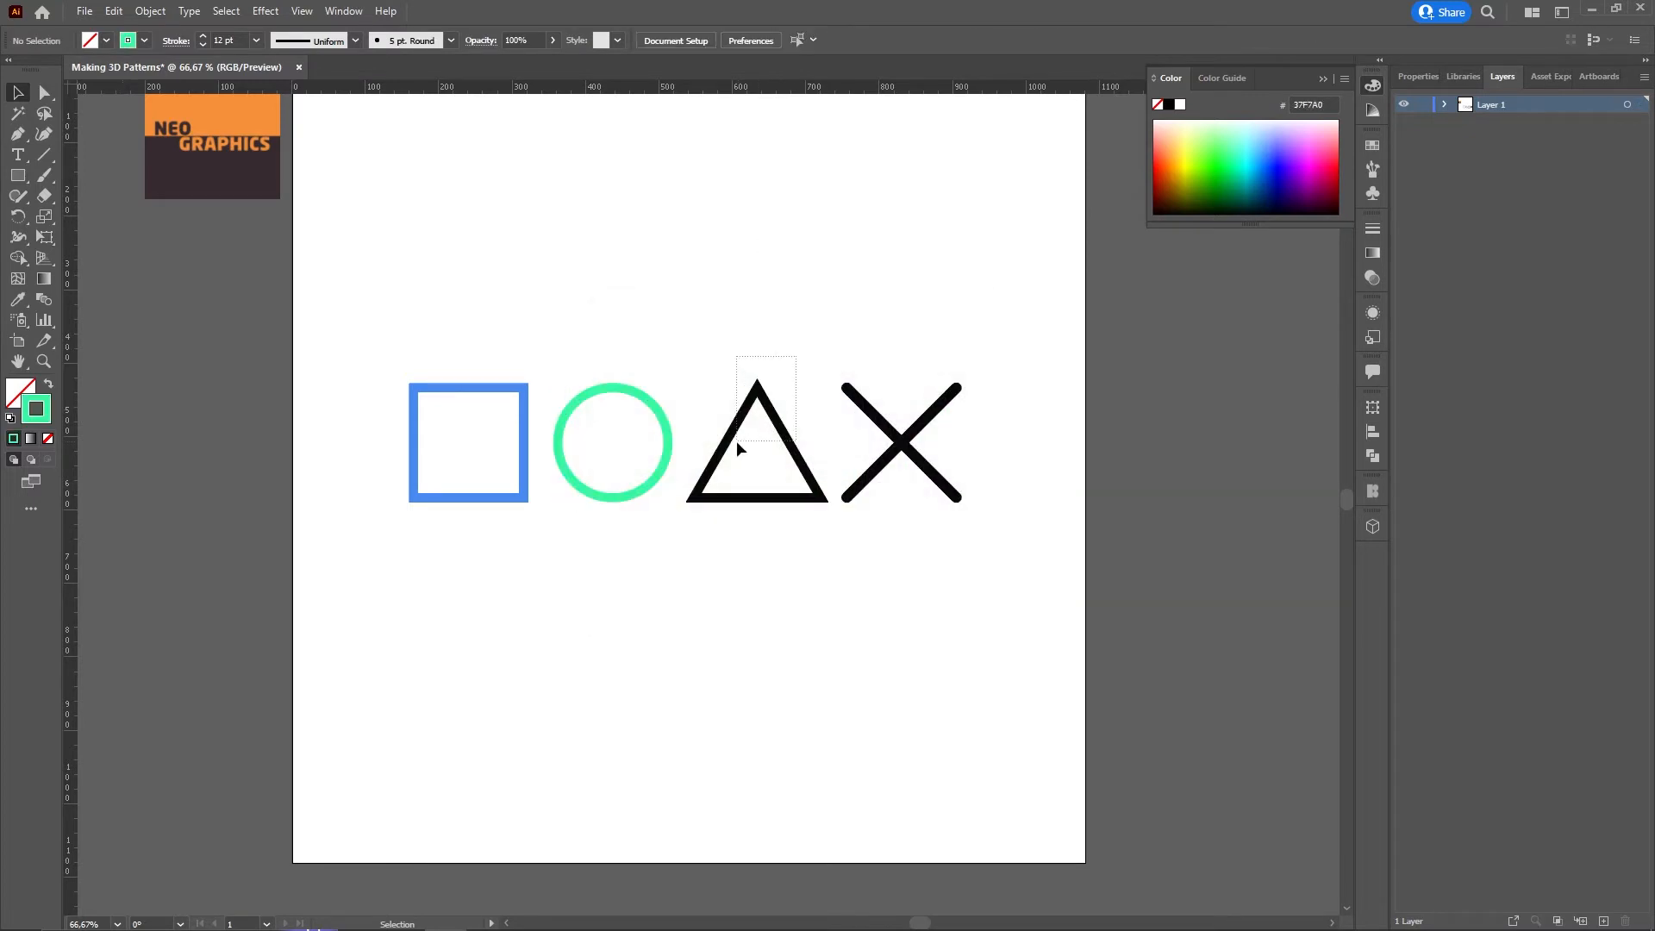
Change the triangle's stroke colour to a light purple
{"action": "left_click", "coordinate": [737, 441]}
{"action": "double_click", "coordinate": [37, 413]}
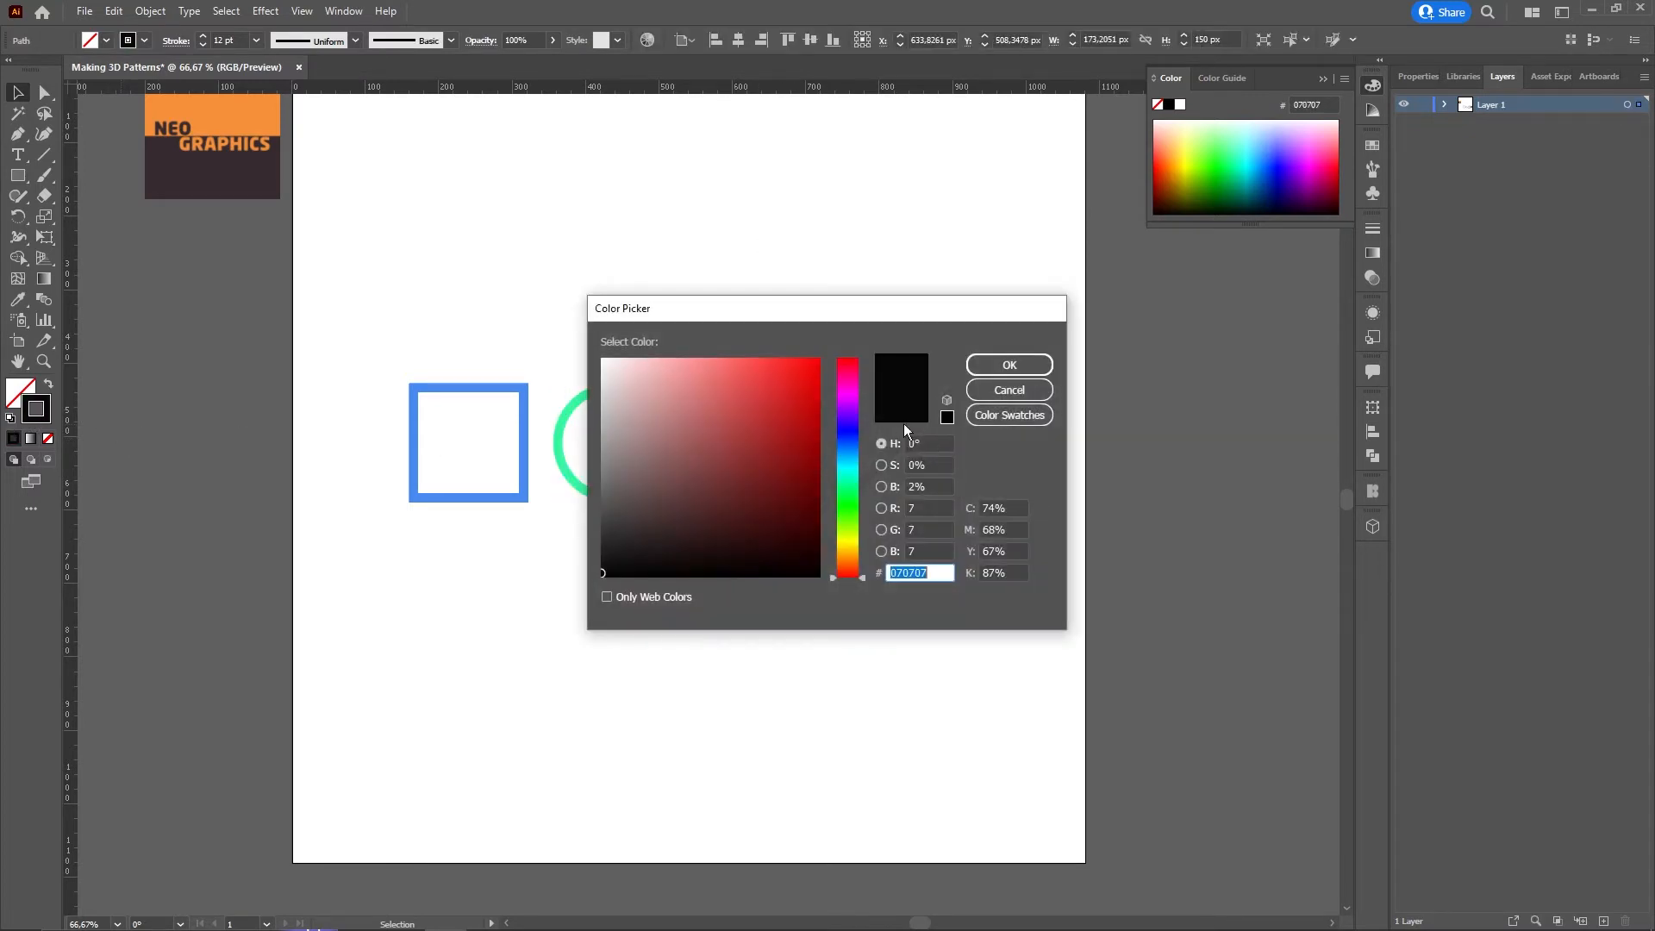
{"action": "left_click", "coordinate": [850, 428]}
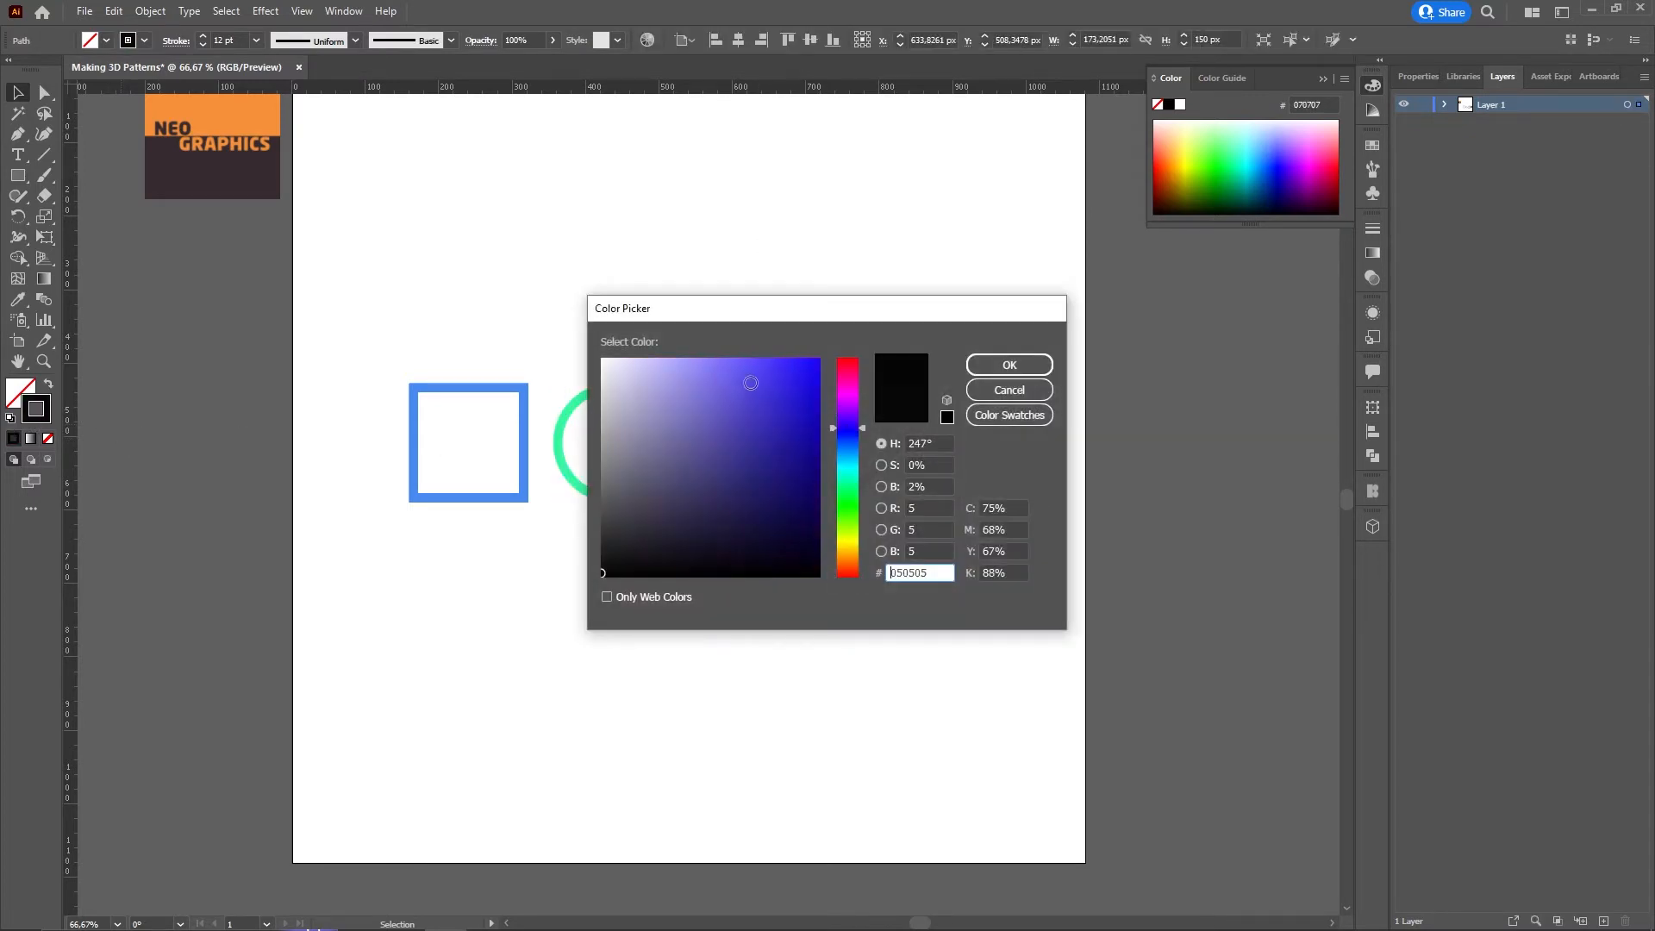
{"action": "left_click_drag", "start_coordinate": [748, 382], "coordinate": [691, 342]}
{"action": "left_click", "coordinate": [1009, 365]}
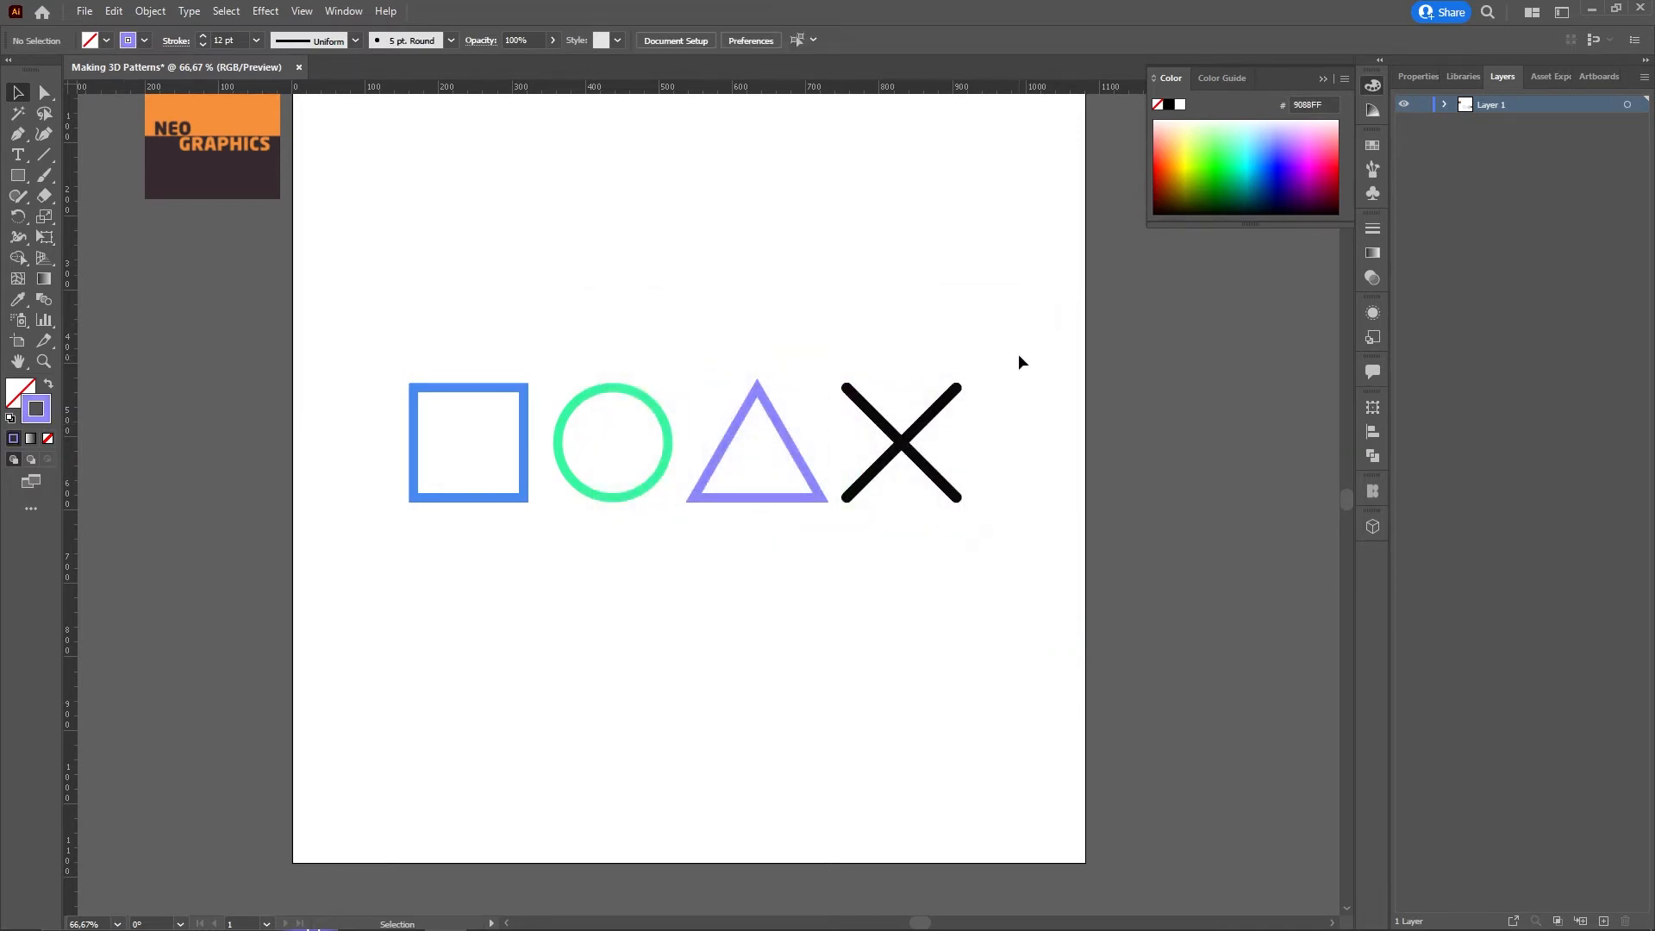
Change the X shape's fill colour to yellow F9E65D
{"action": "left_click_drag", "start_coordinate": [1020, 358], "coordinate": [812, 446]}
{"action": "double_click", "coordinate": [32, 397]}
{"action": "left_click", "coordinate": [851, 512]}
{"action": "left_click_drag", "start_coordinate": [852, 517], "coordinate": [852, 546]}
{"action": "left_click", "coordinate": [736, 359]}
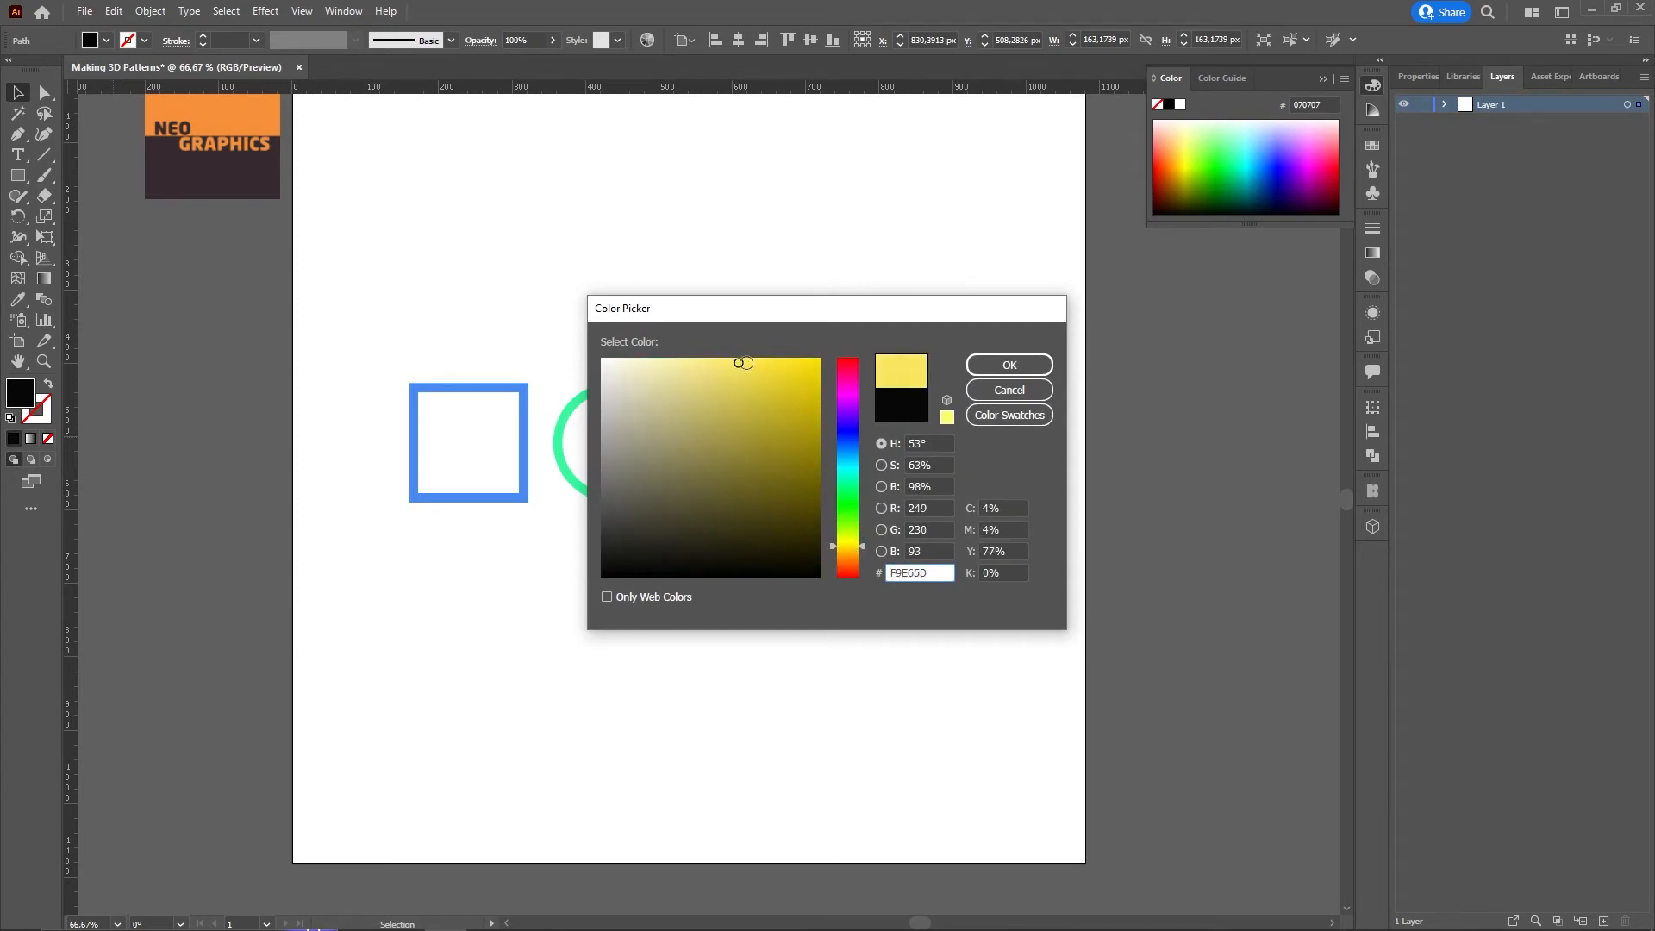
{"action": "left_click", "coordinate": [1009, 365]}
{"action": "left_click", "coordinate": [916, 303]}
Apply the 3D Inflate effect to the blue square with both sides inflated, and rotate it in 3D
{"action": "left_click_drag", "start_coordinate": [960, 302], "coordinate": [931, 317]}
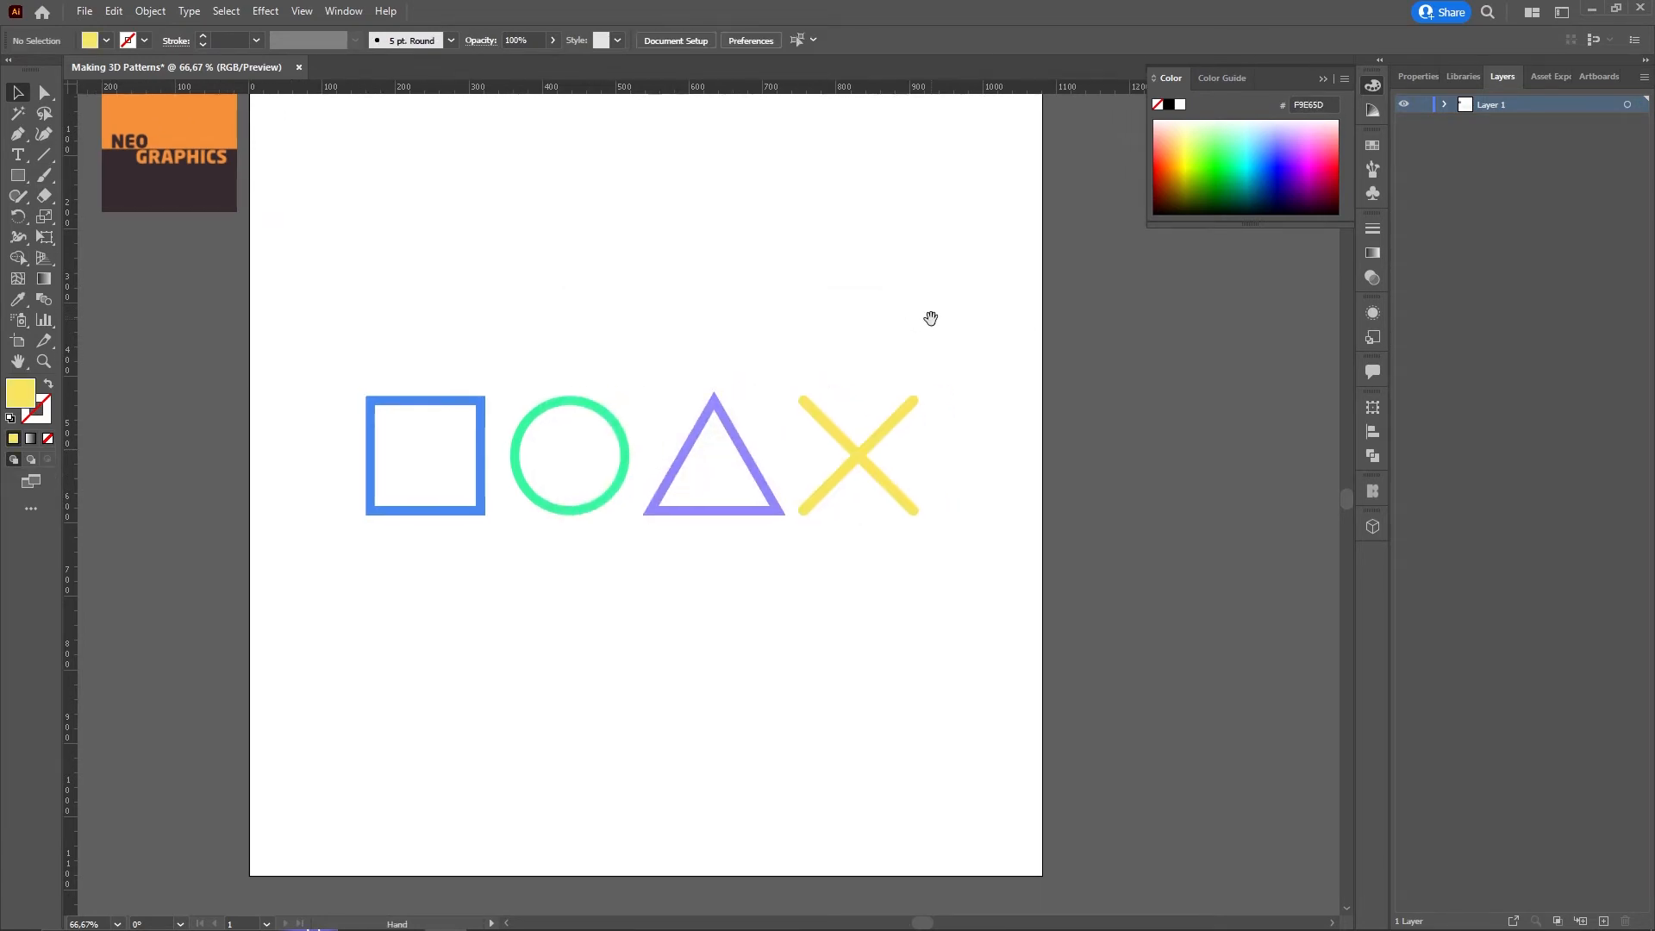
{"action": "left_click", "coordinate": [488, 397]}
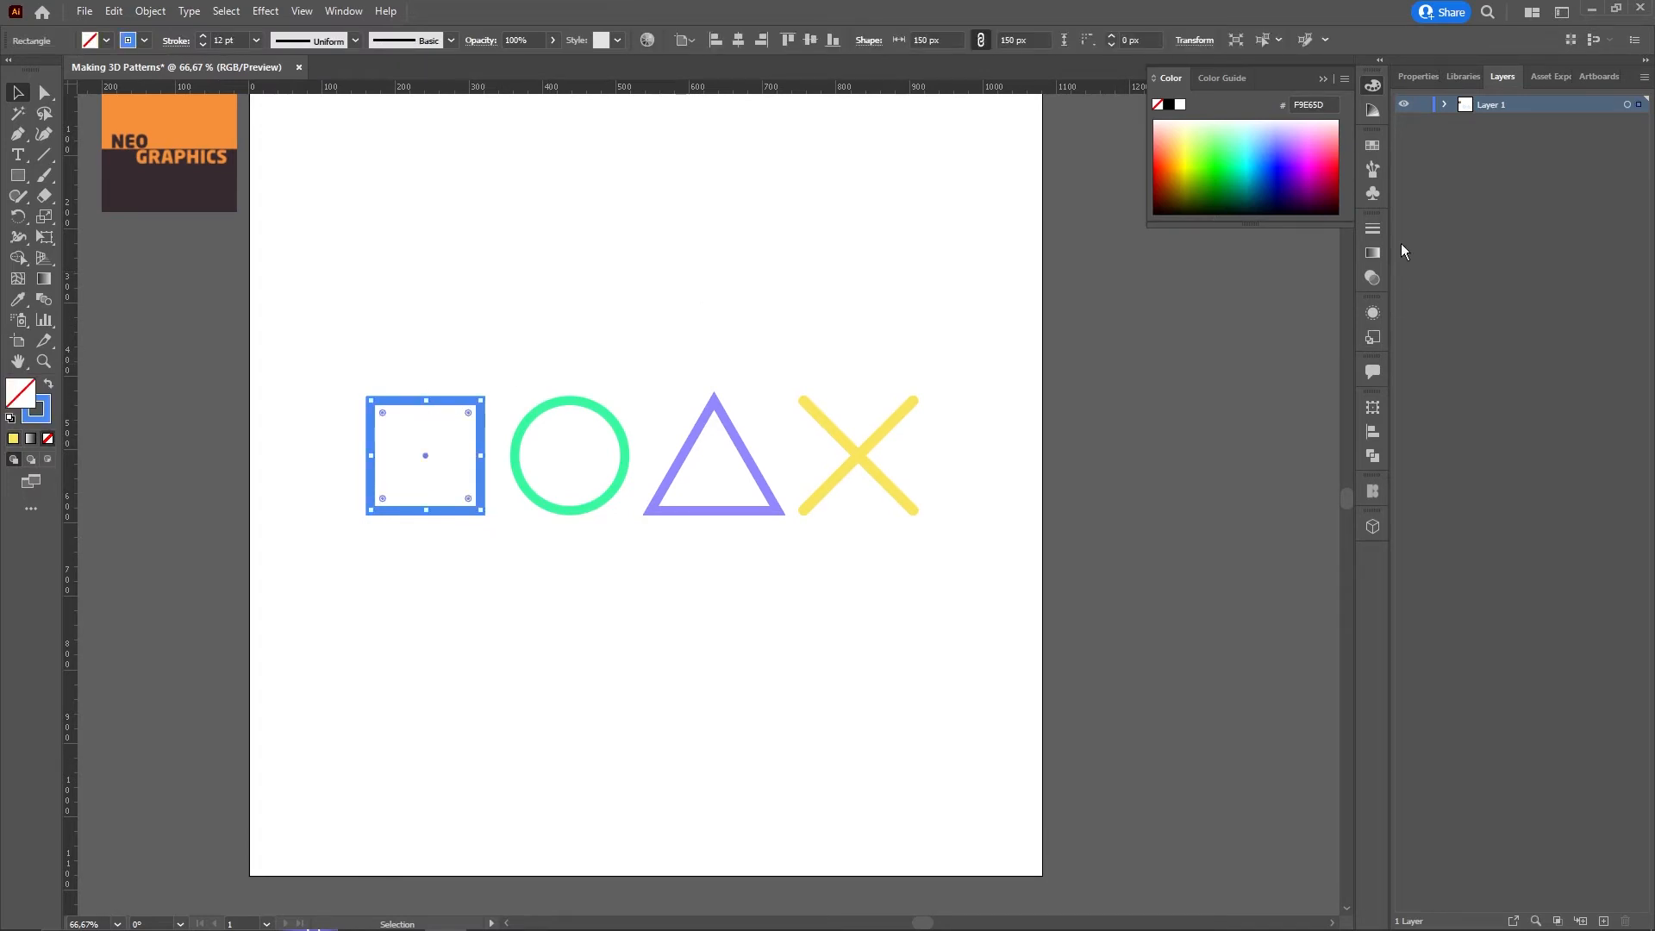
{"action": "left_click", "coordinate": [345, 13]}
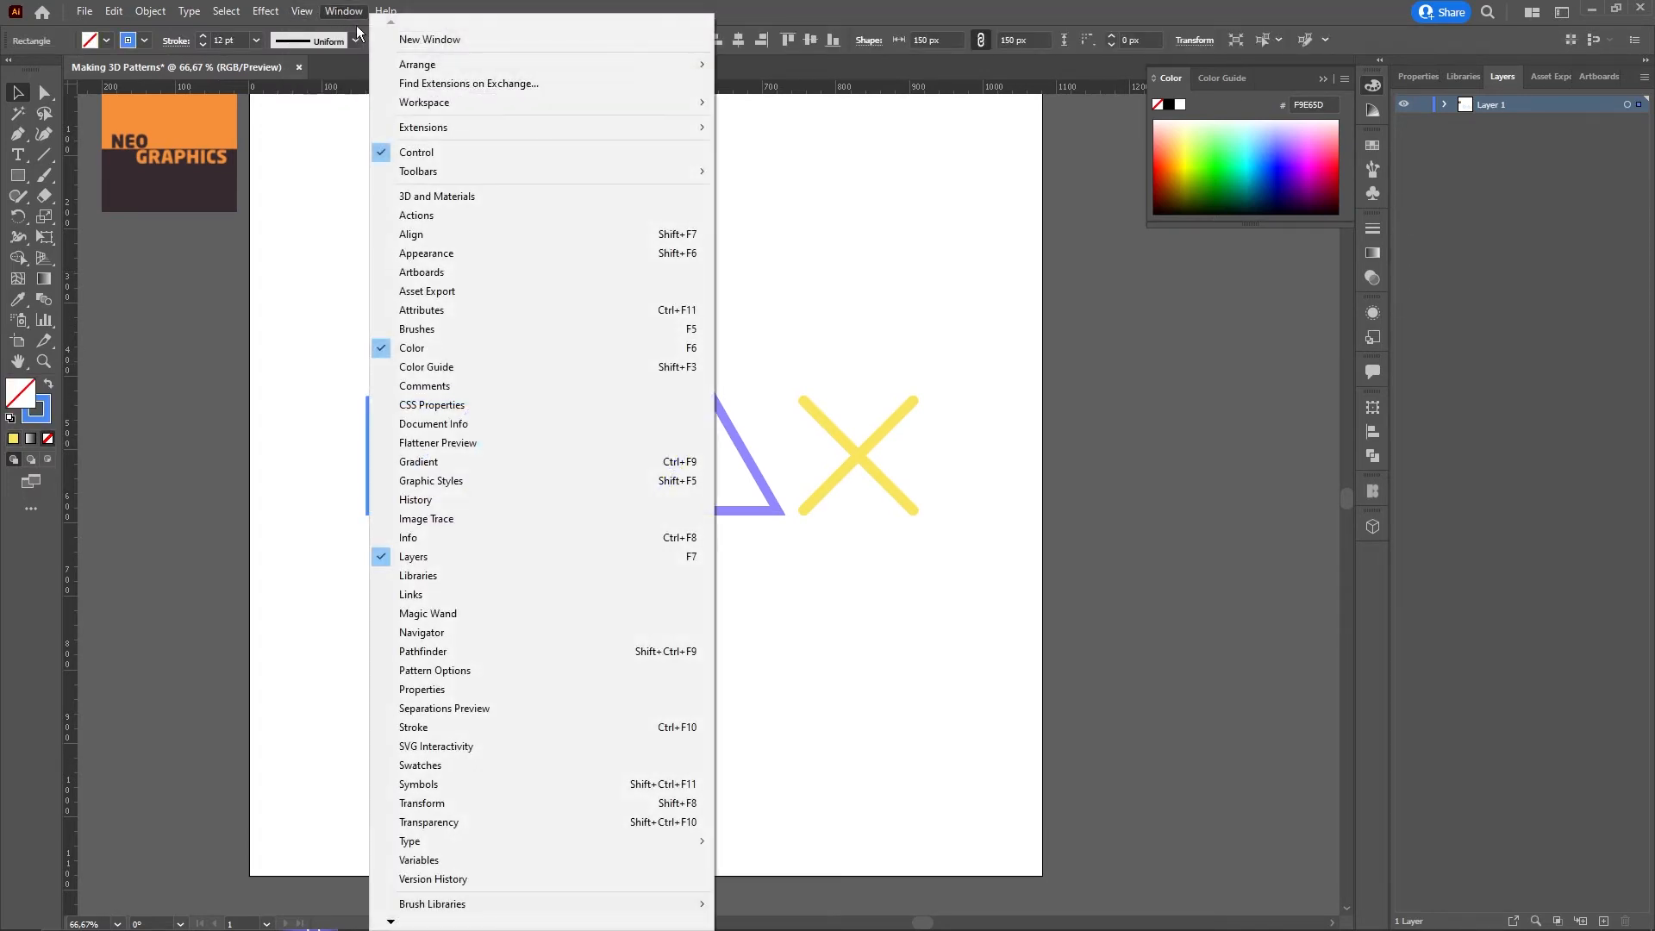
{"action": "left_click", "coordinate": [468, 200]}
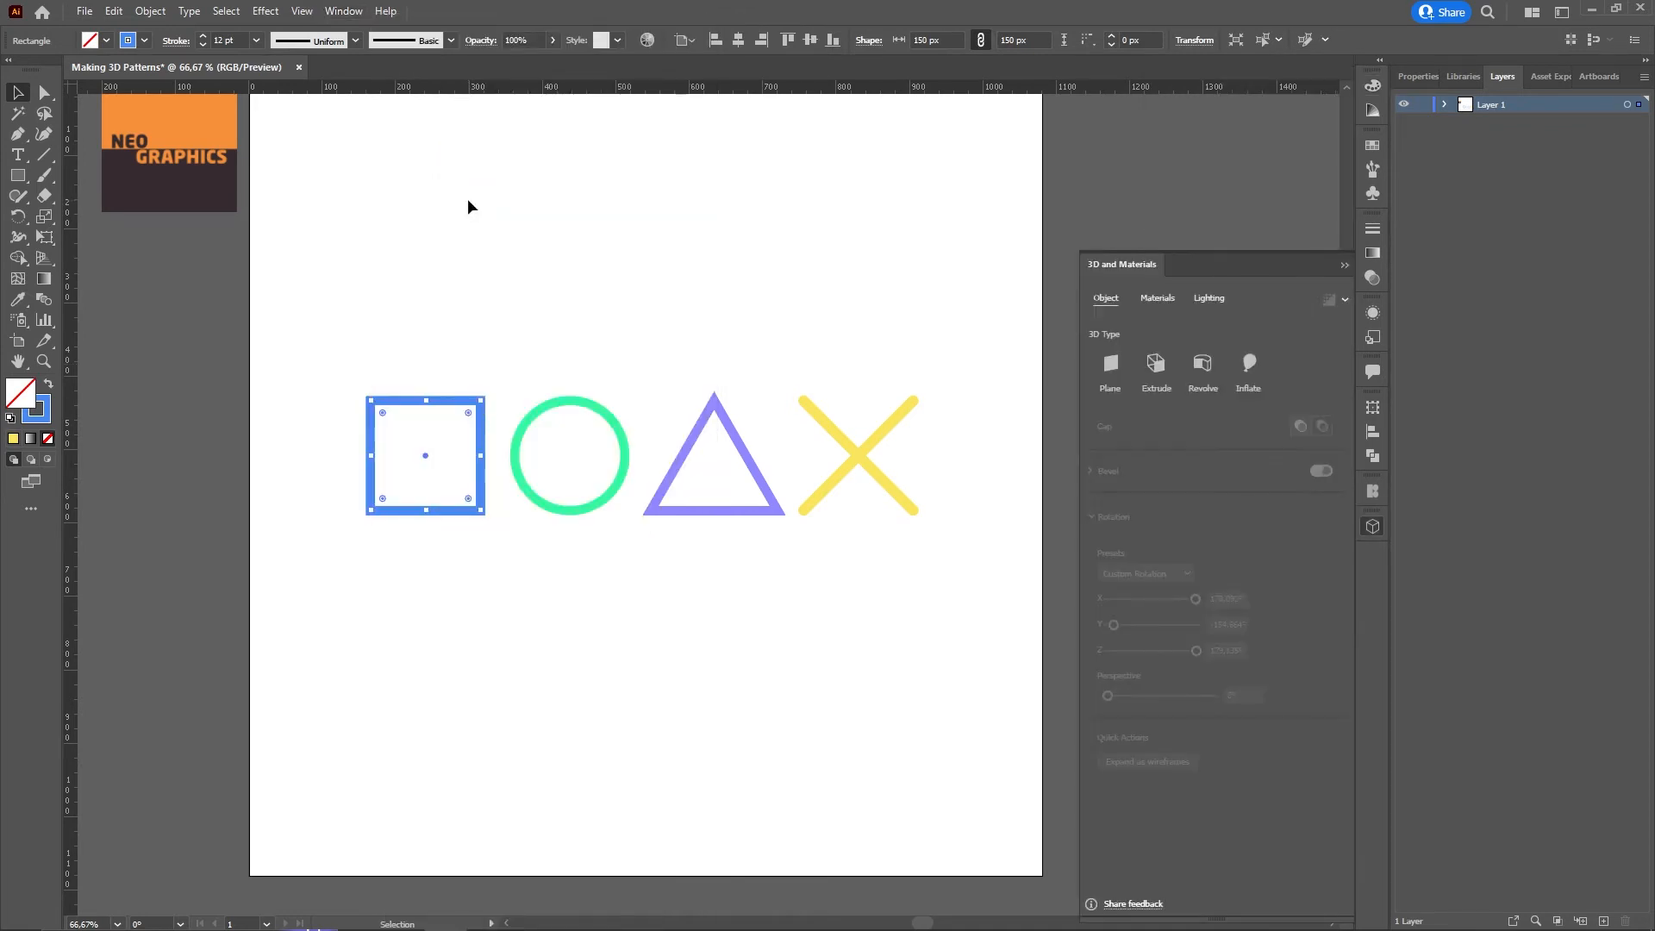
{"action": "left_click", "coordinate": [1157, 367]}
{"action": "left_click", "coordinate": [1248, 366]}
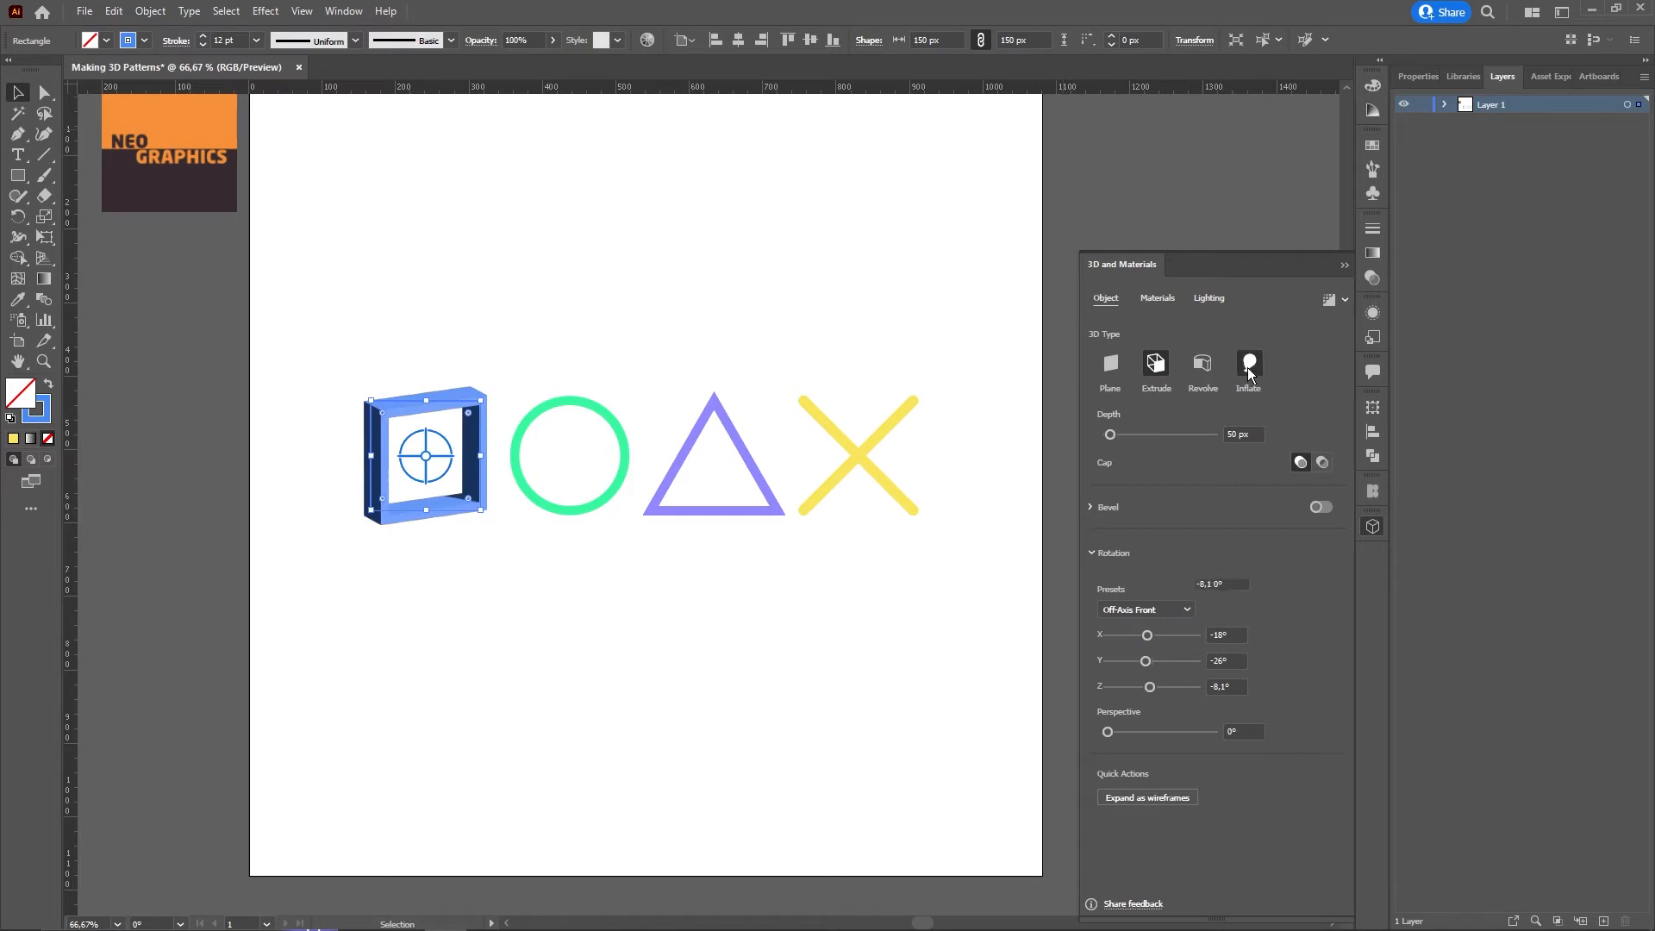
{"action": "left_click", "coordinate": [1103, 504]}
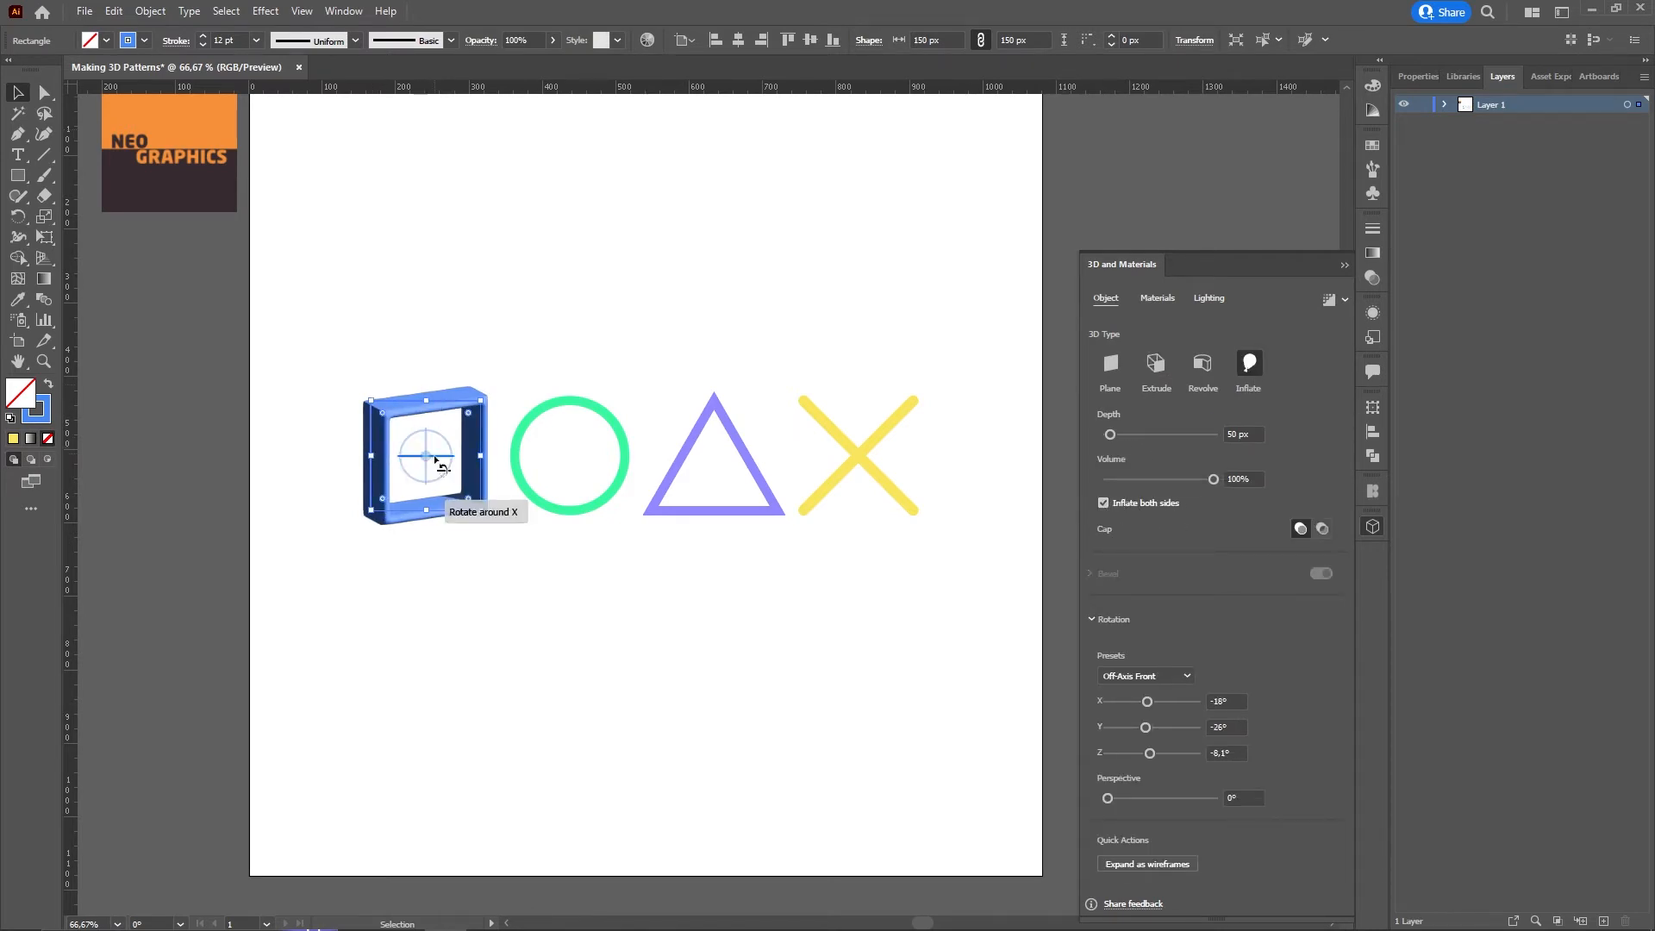
{"action": "mouse_move", "coordinate": [426, 456]}
{"action": "left_mouse_down"}
{"action": "mouse_move", "coordinate": [448, 447]}
{"action": "mouse_move", "coordinate": [430, 410]}
{"action": "mouse_move", "coordinate": [441, 453]}
{"action": "left_mouse_up"}
Apply the 3D Inflate effect to the green circle
{"action": "left_click", "coordinate": [591, 403]}
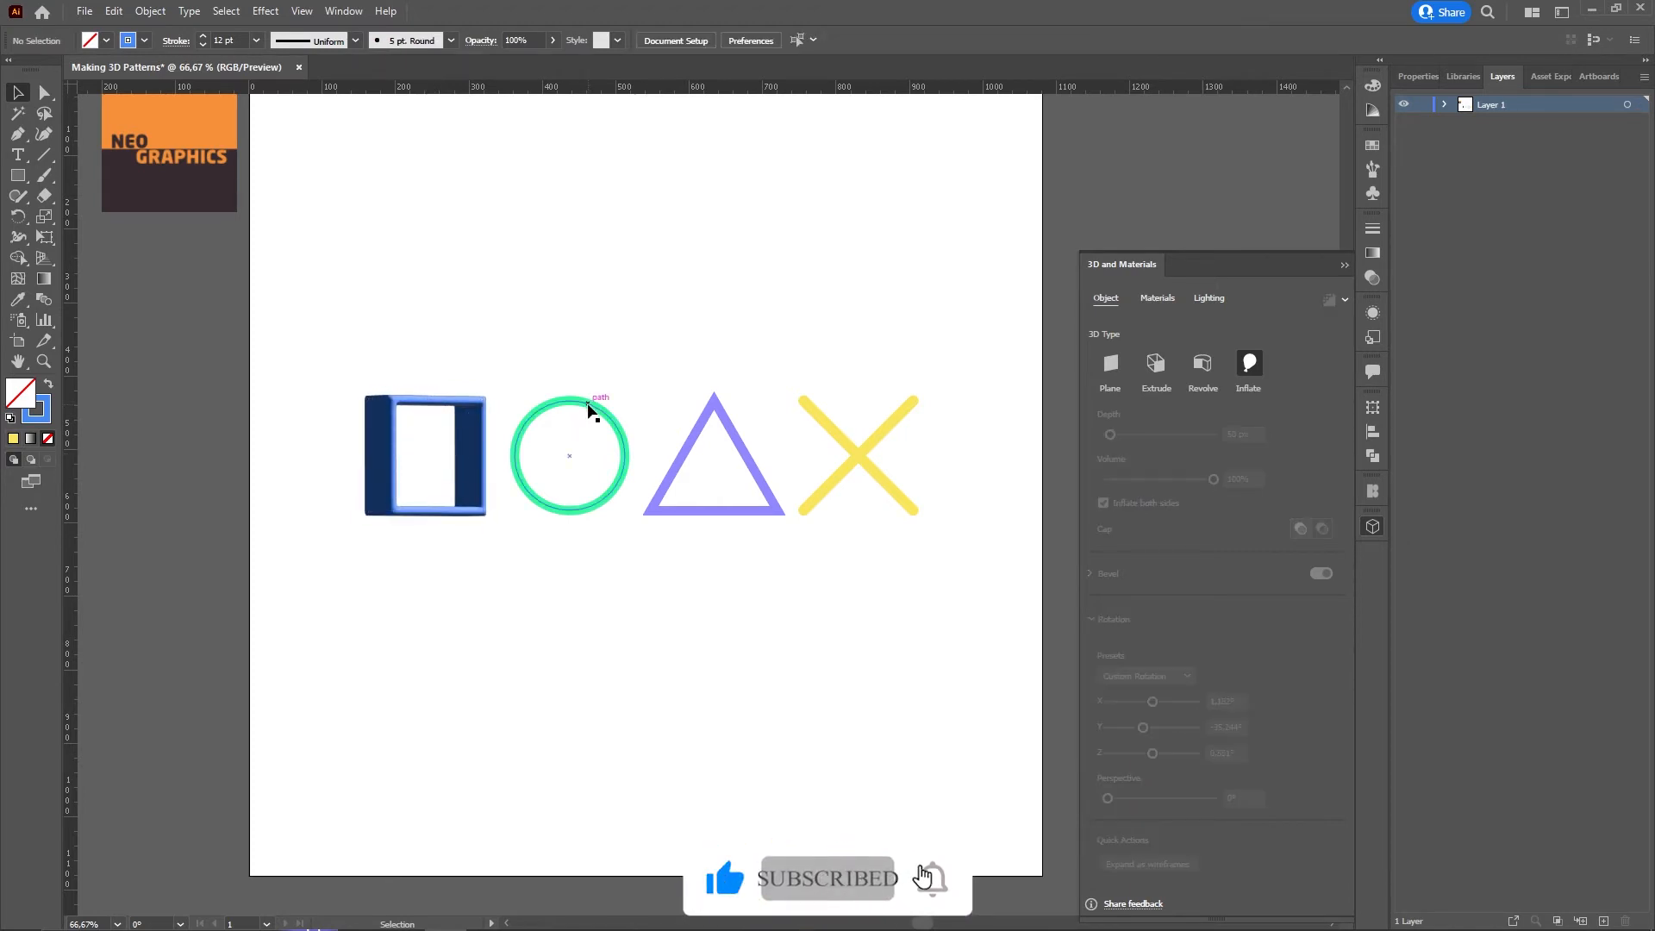
{"action": "left_click", "coordinate": [1156, 367]}
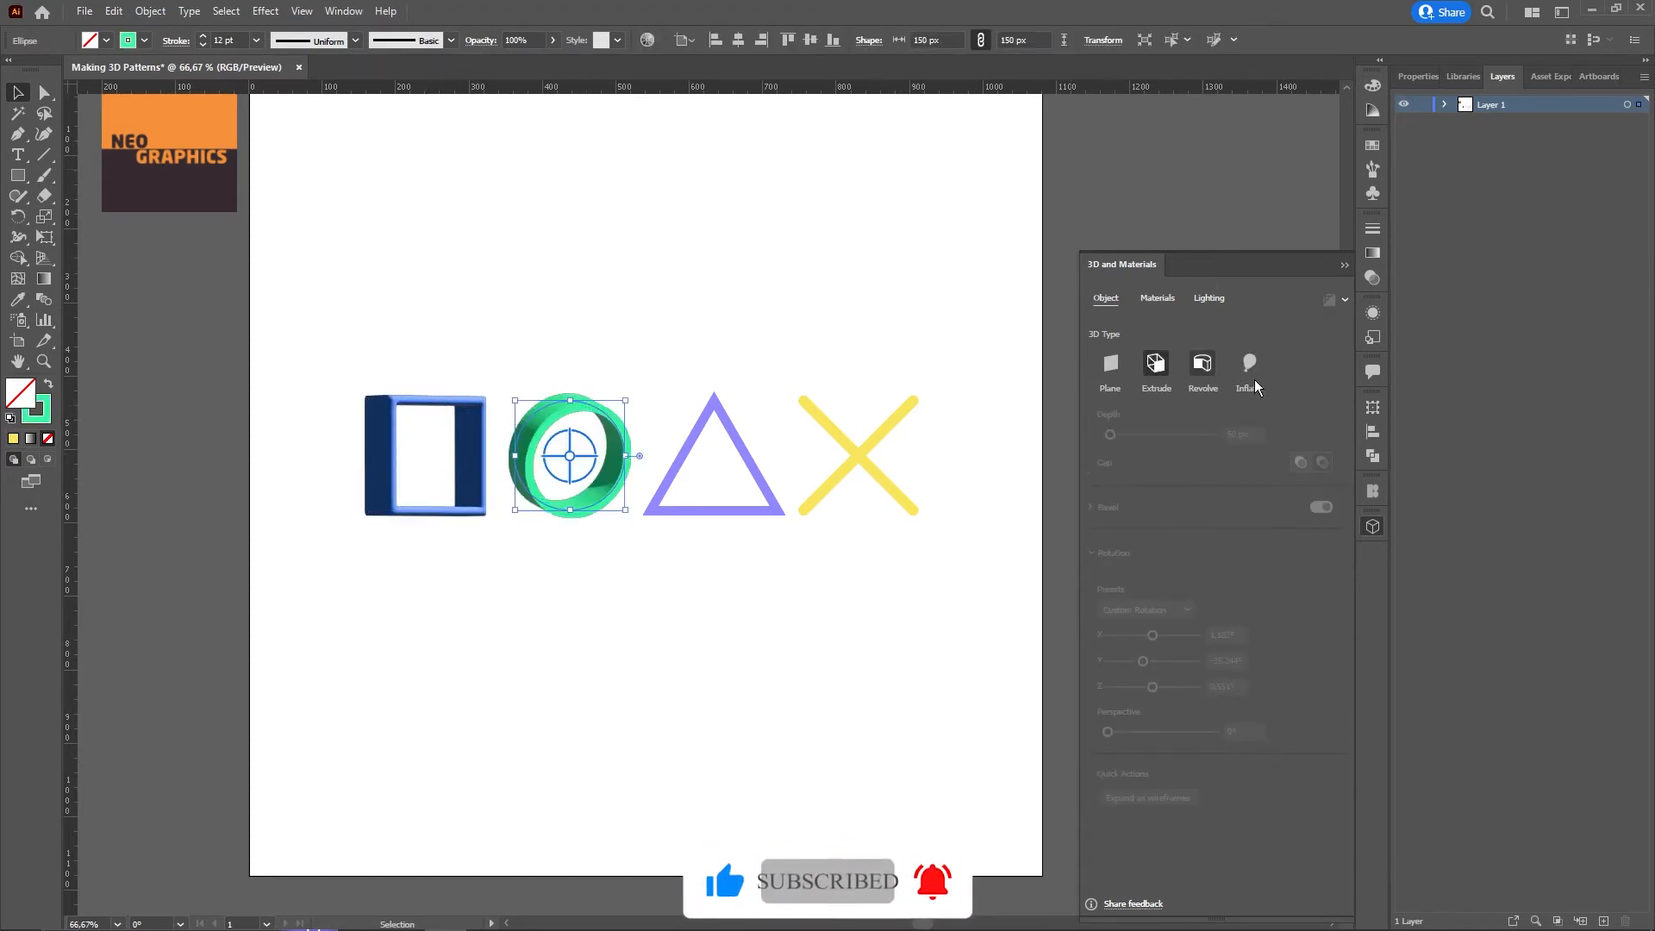
{"action": "left_click", "coordinate": [1248, 363]}
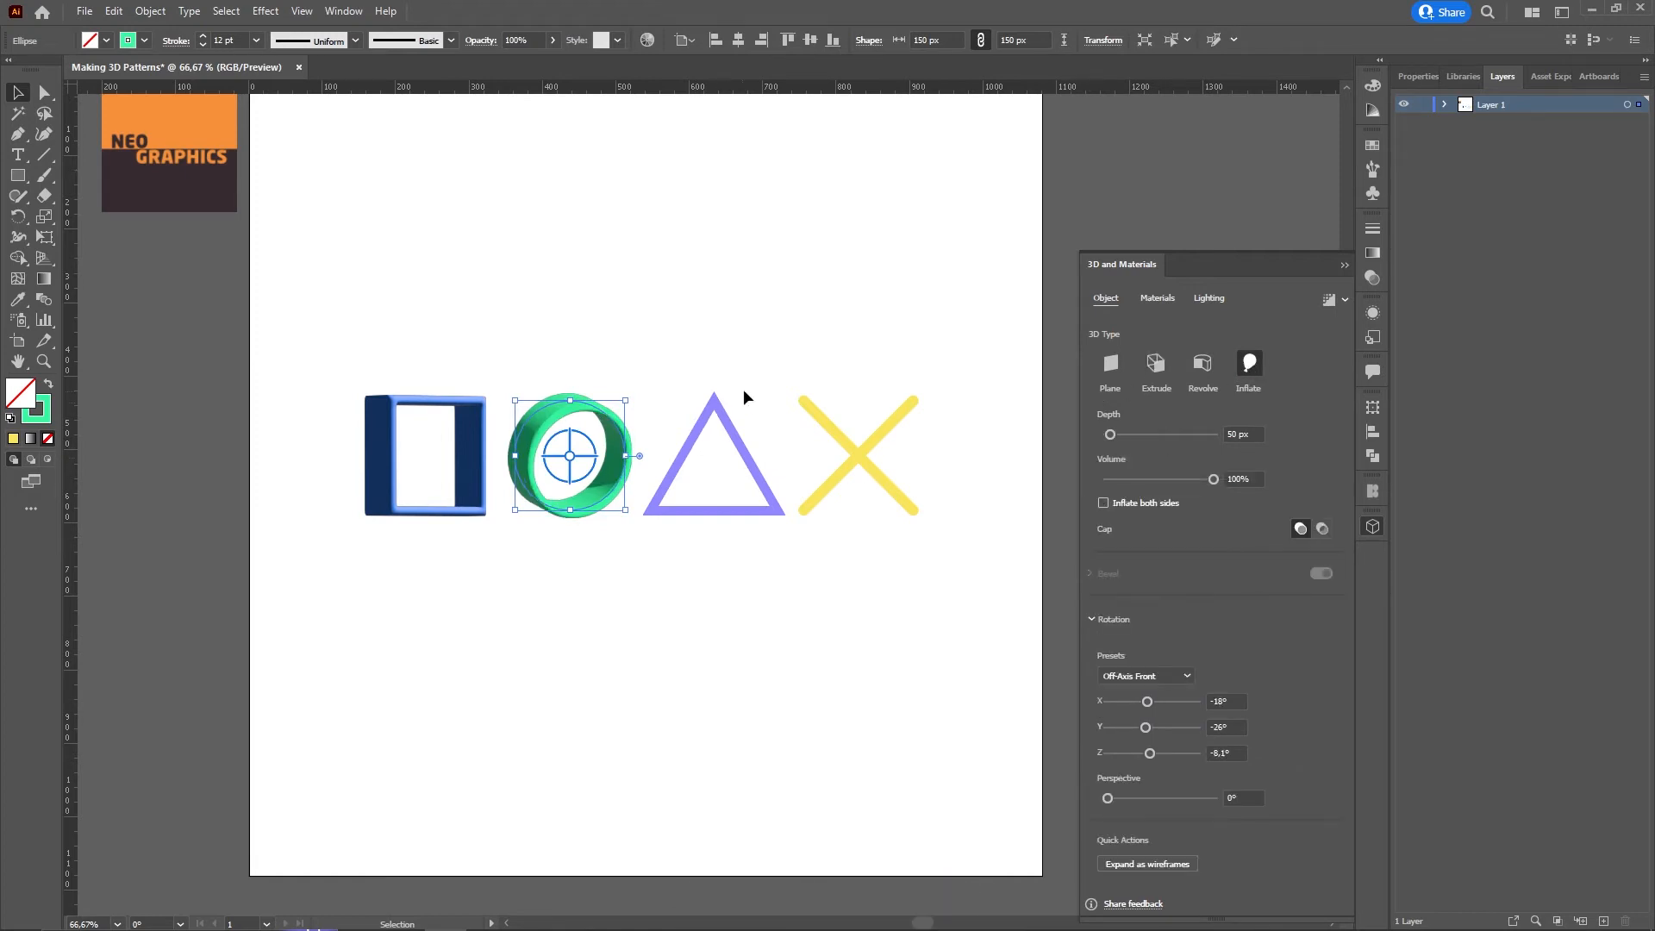
Apply the 3D Inflate effect to the purple triangle
{"action": "left_click_drag", "start_coordinate": [709, 434], "coordinate": [776, 431]}
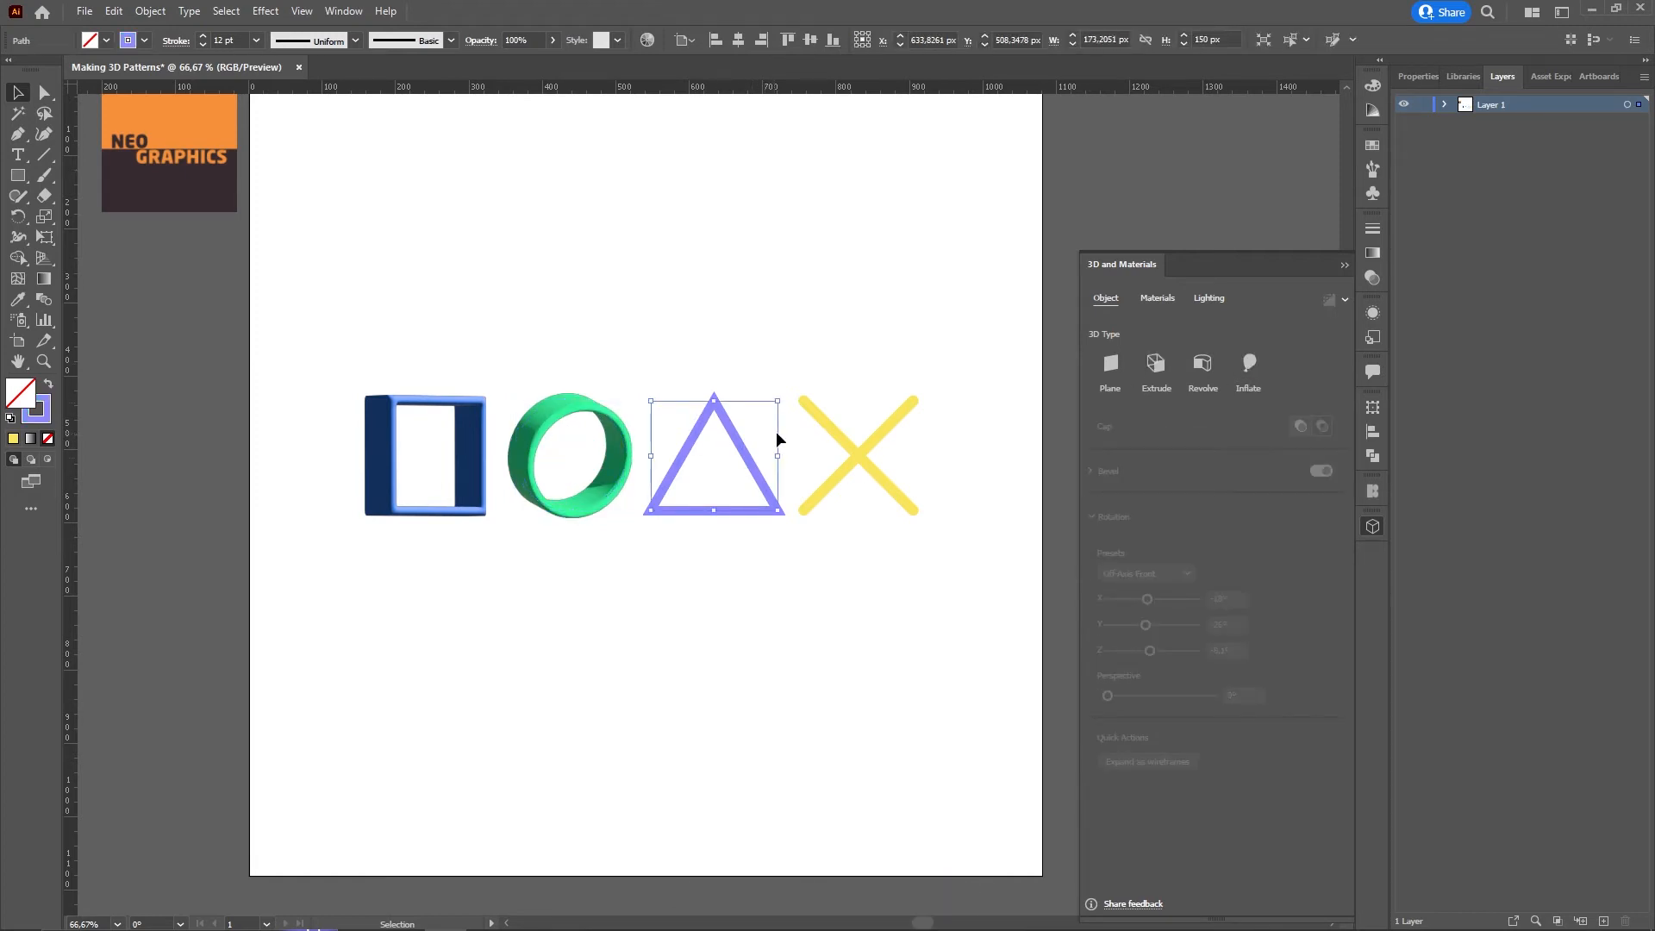
{"action": "left_click", "coordinate": [1161, 366]}
{"action": "left_click", "coordinate": [1248, 370]}
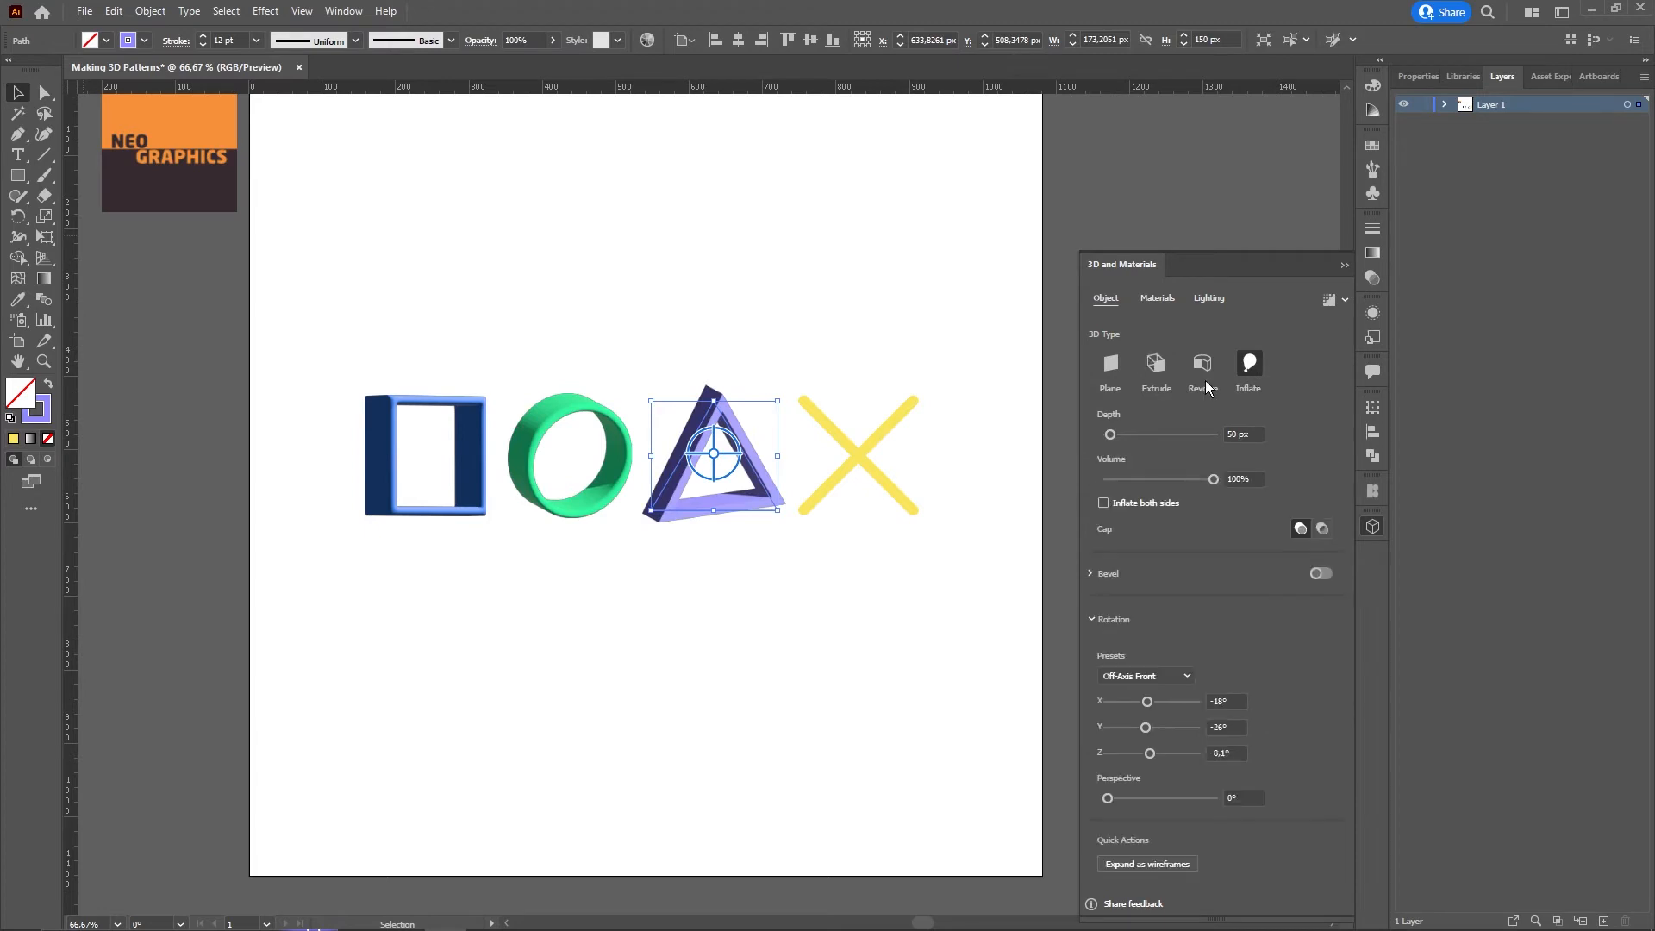
Apply the 3D Inflate effect to the yellow X and set its depth to 54 px
{"action": "left_click", "coordinate": [870, 468]}
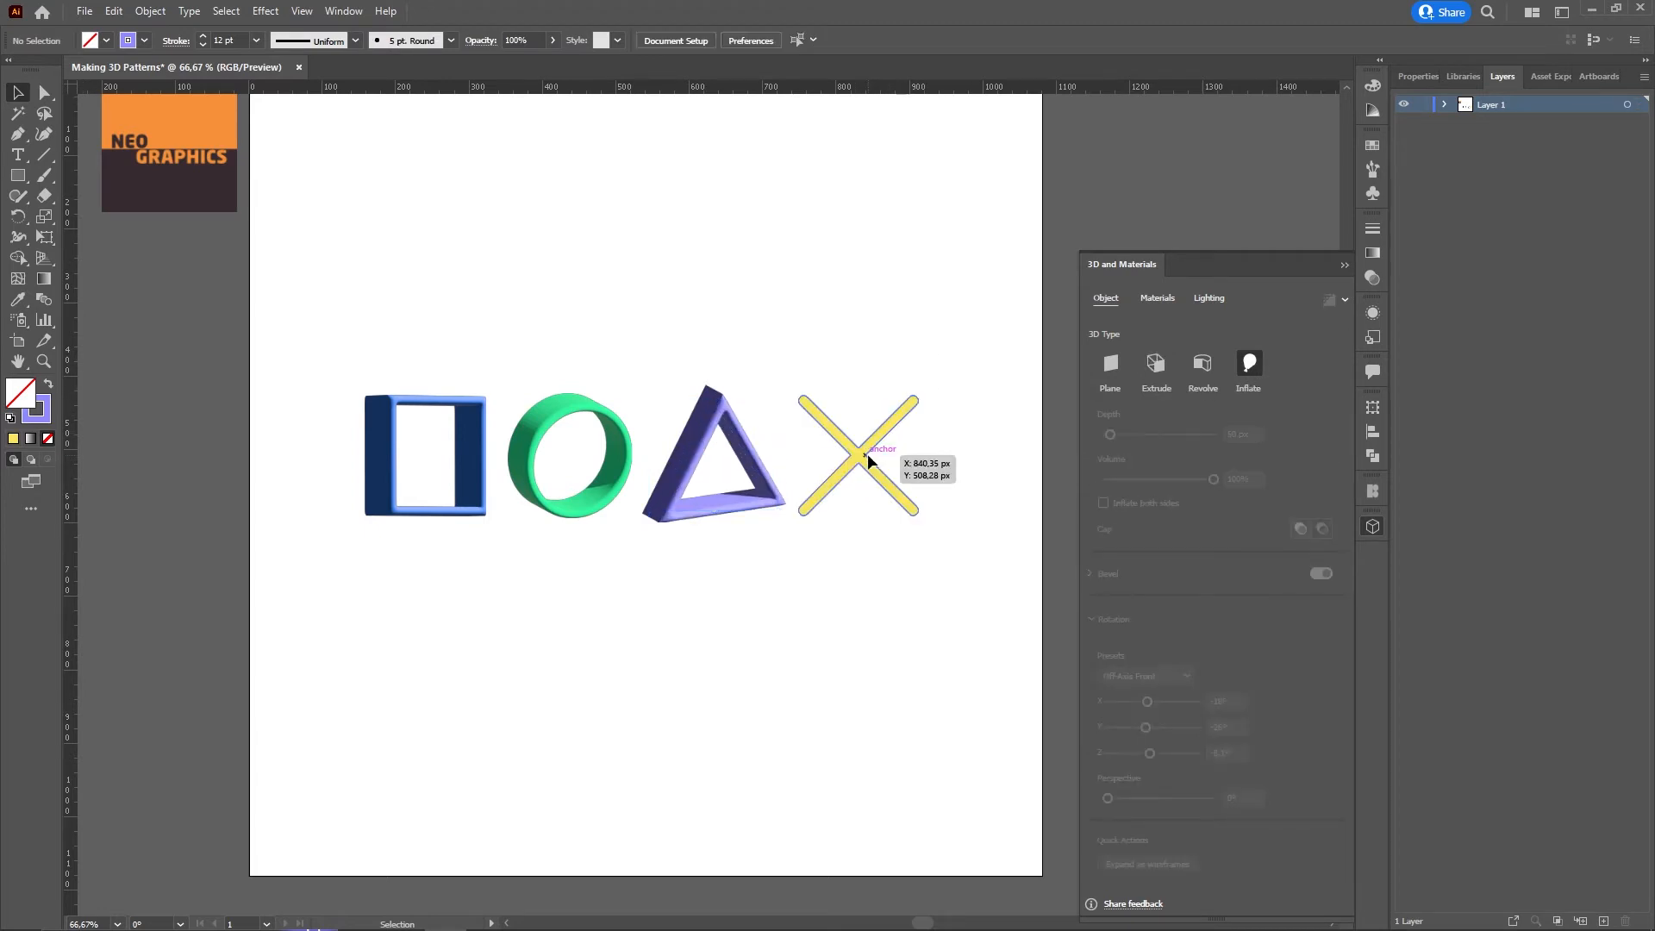
{"action": "left_click", "coordinate": [1159, 366]}
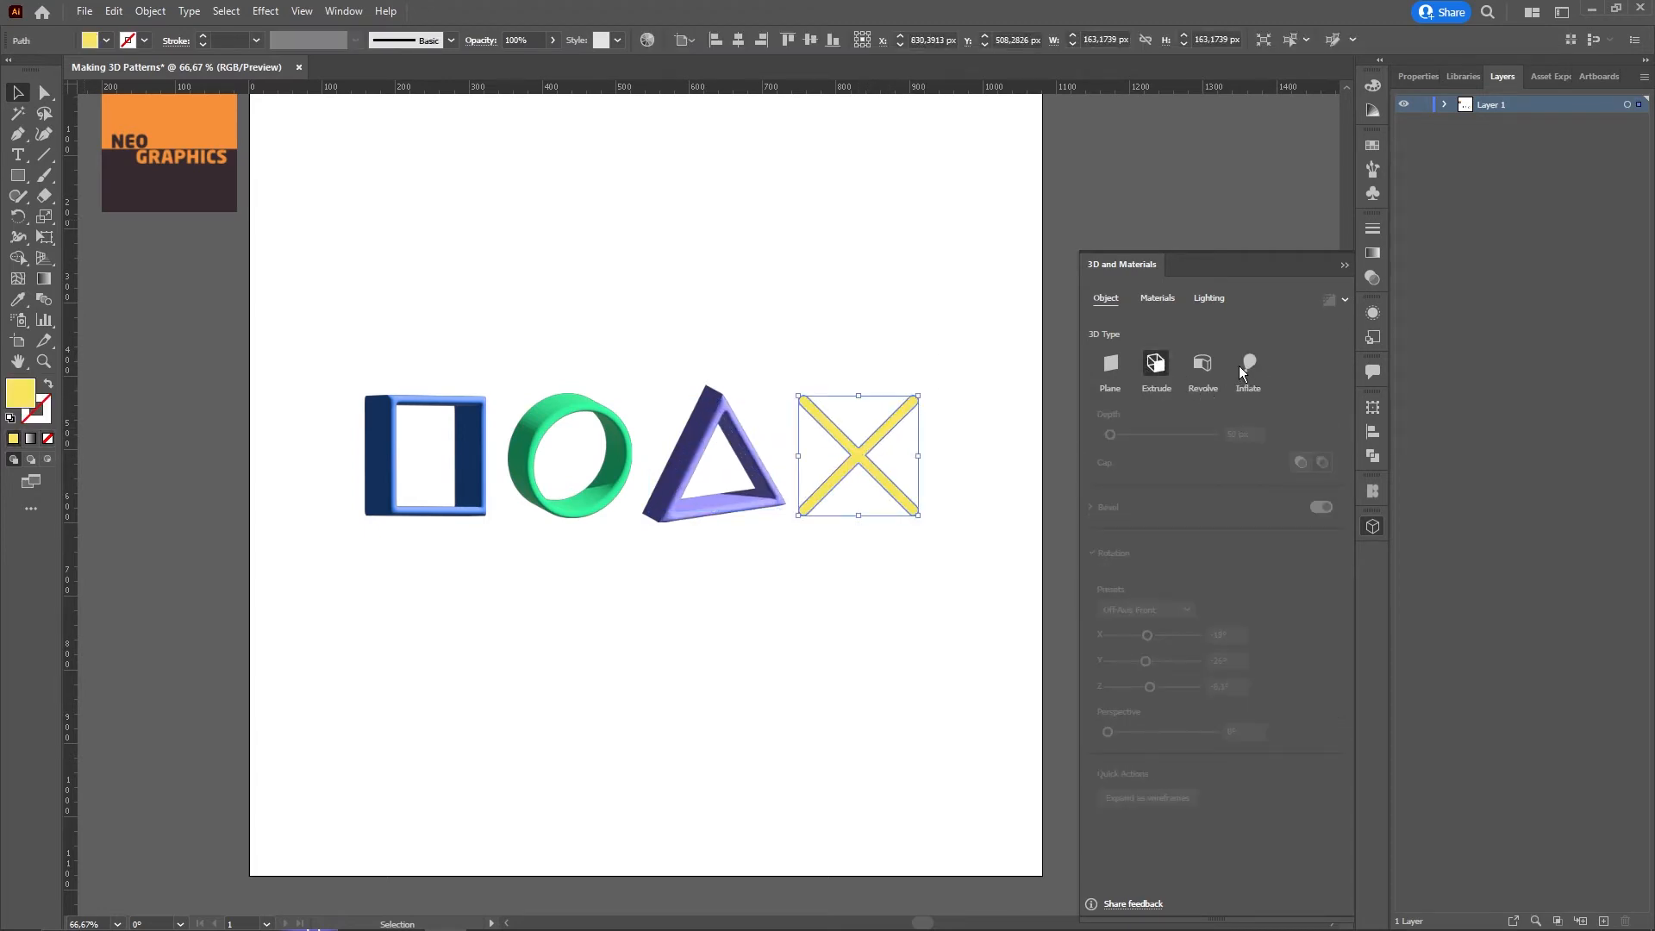
{"action": "left_click", "coordinate": [1248, 366]}
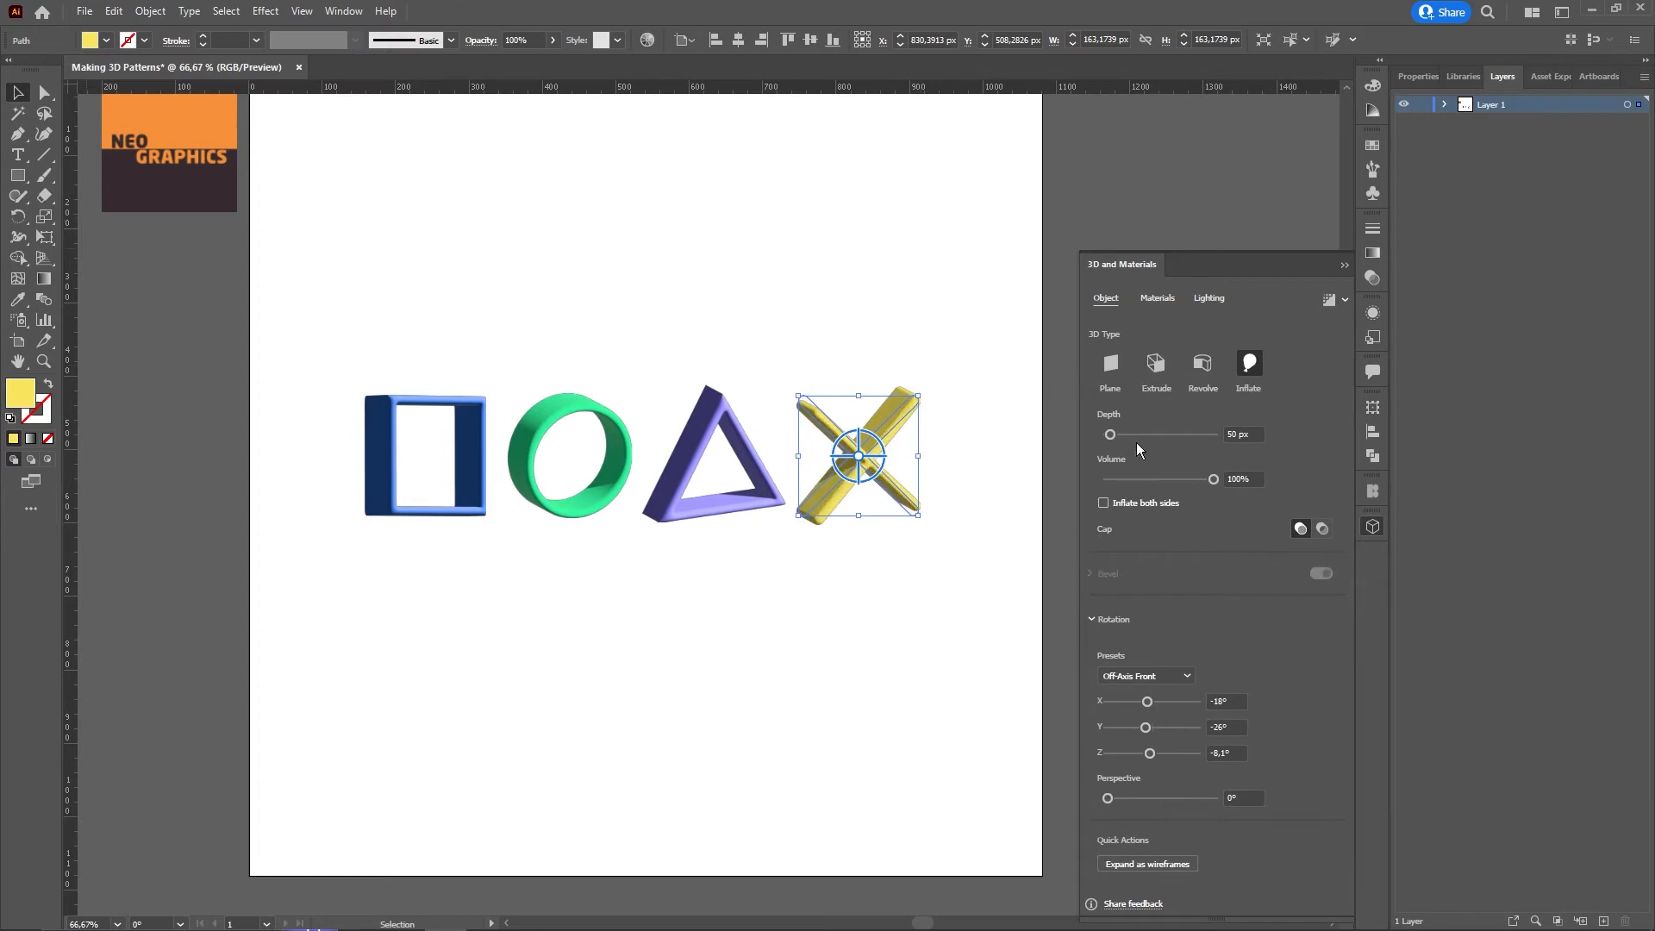
{"action": "left_click_drag", "start_coordinate": [1115, 433], "coordinate": [1110, 436]}
{"action": "left_click_drag", "start_coordinate": [1256, 433], "coordinate": [1181, 433]}
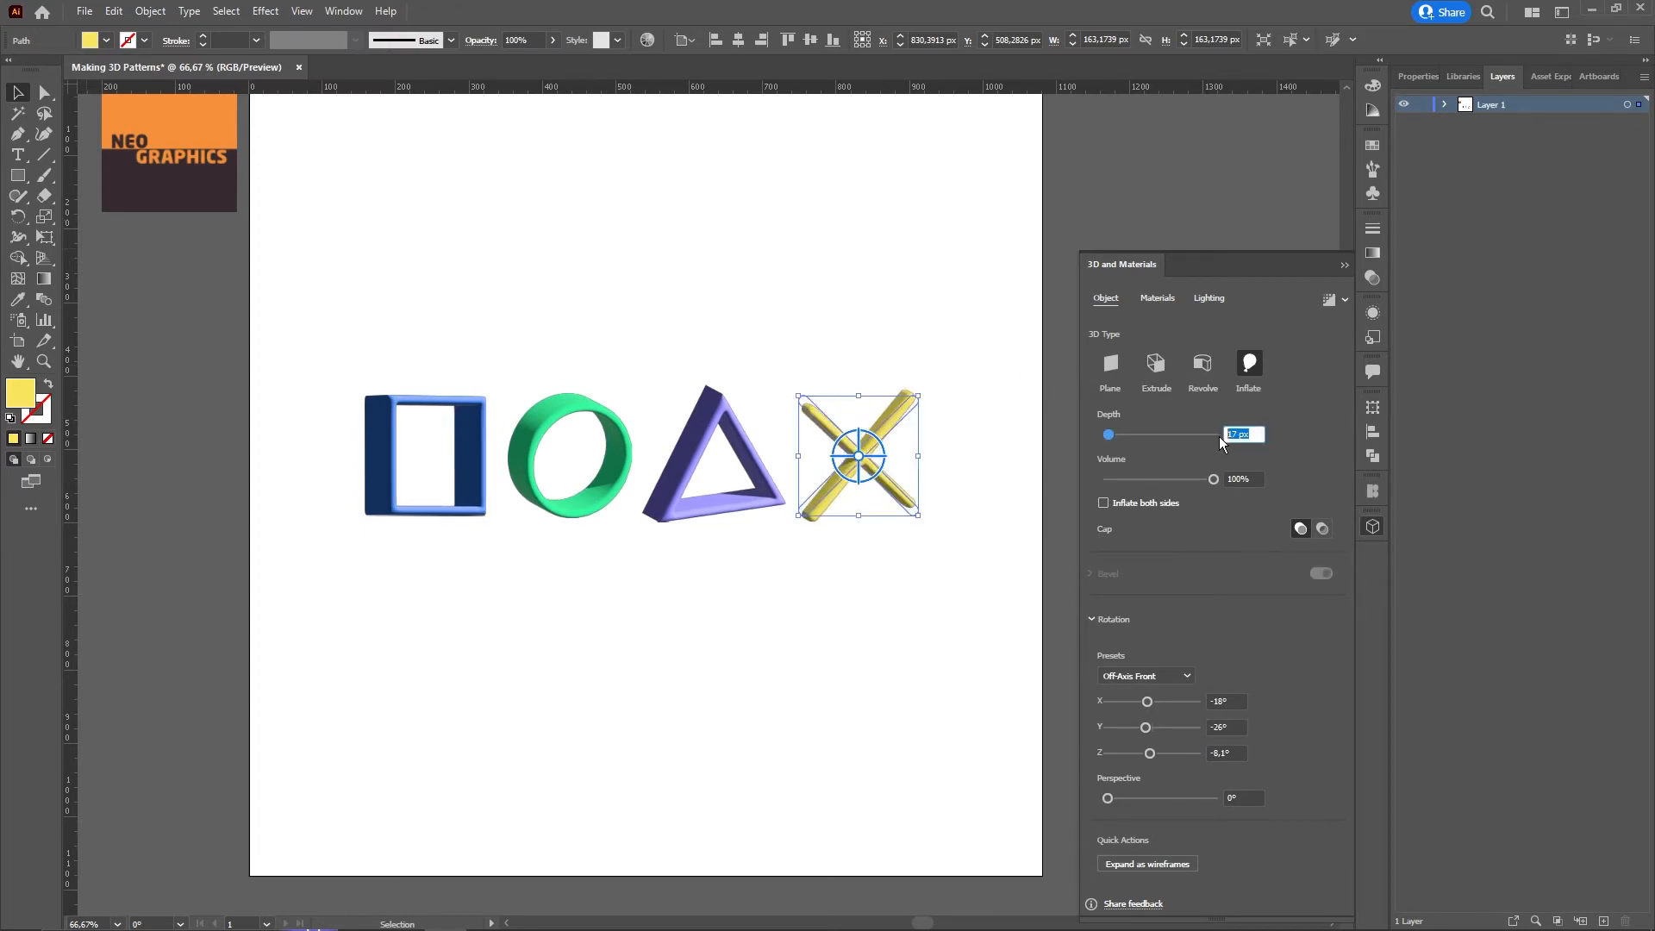
{"action": "type", "text": "54"}
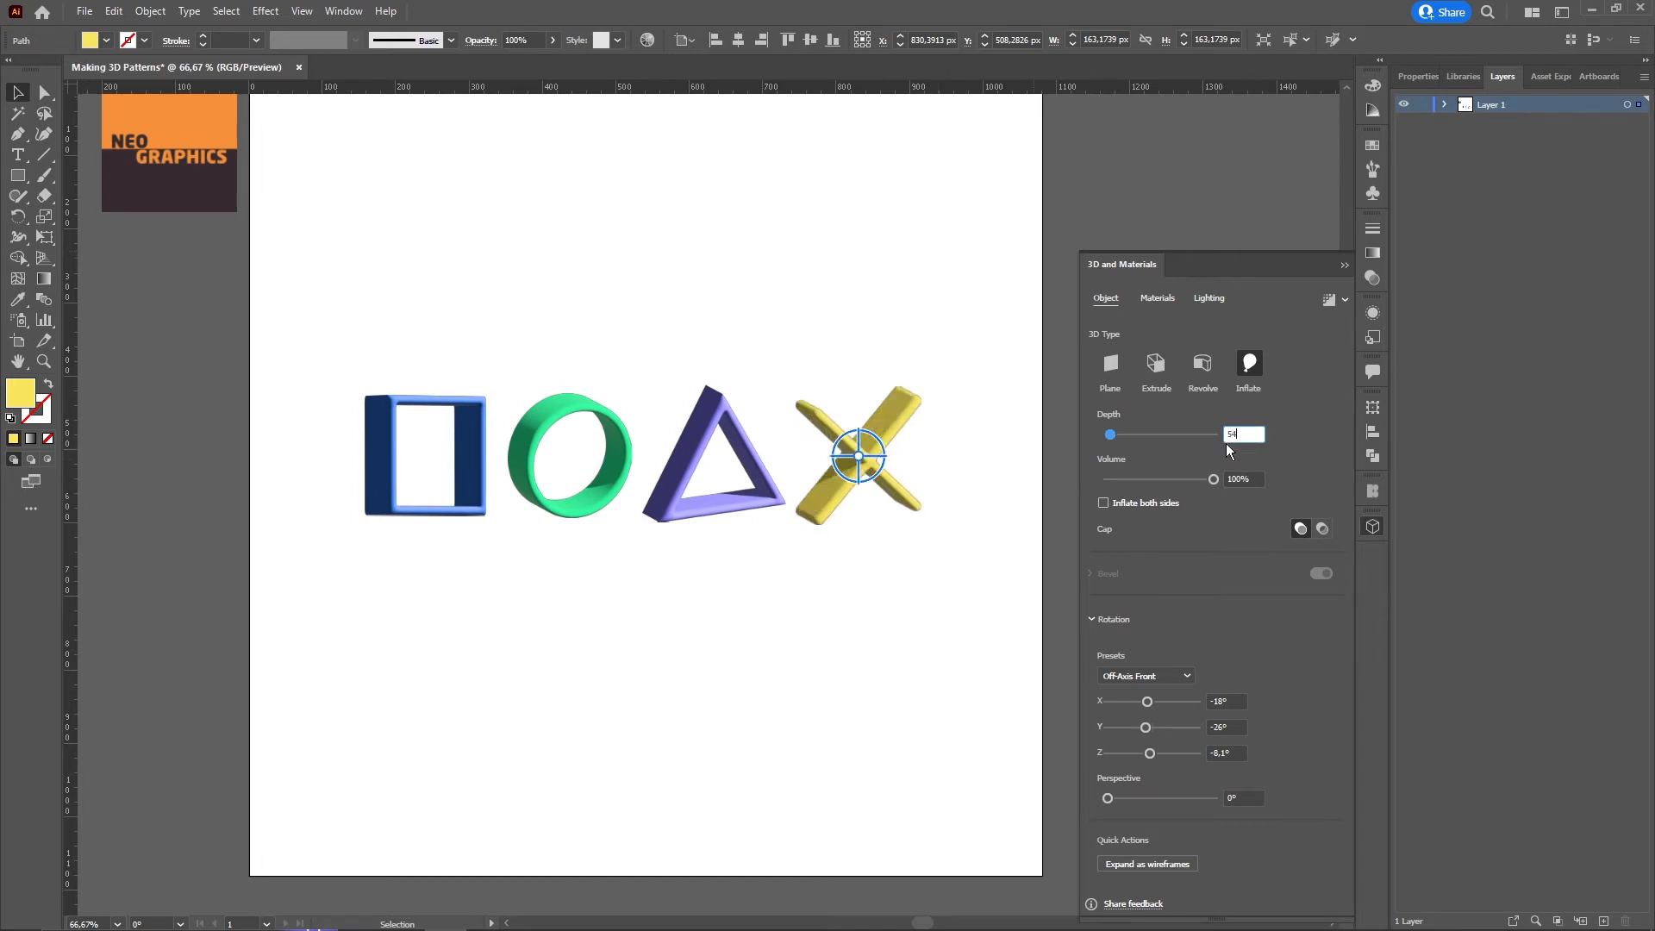
Set the yellow X's inflate depth to 45 px and rotate it in 3D
{"action": "type", "text": "45"}
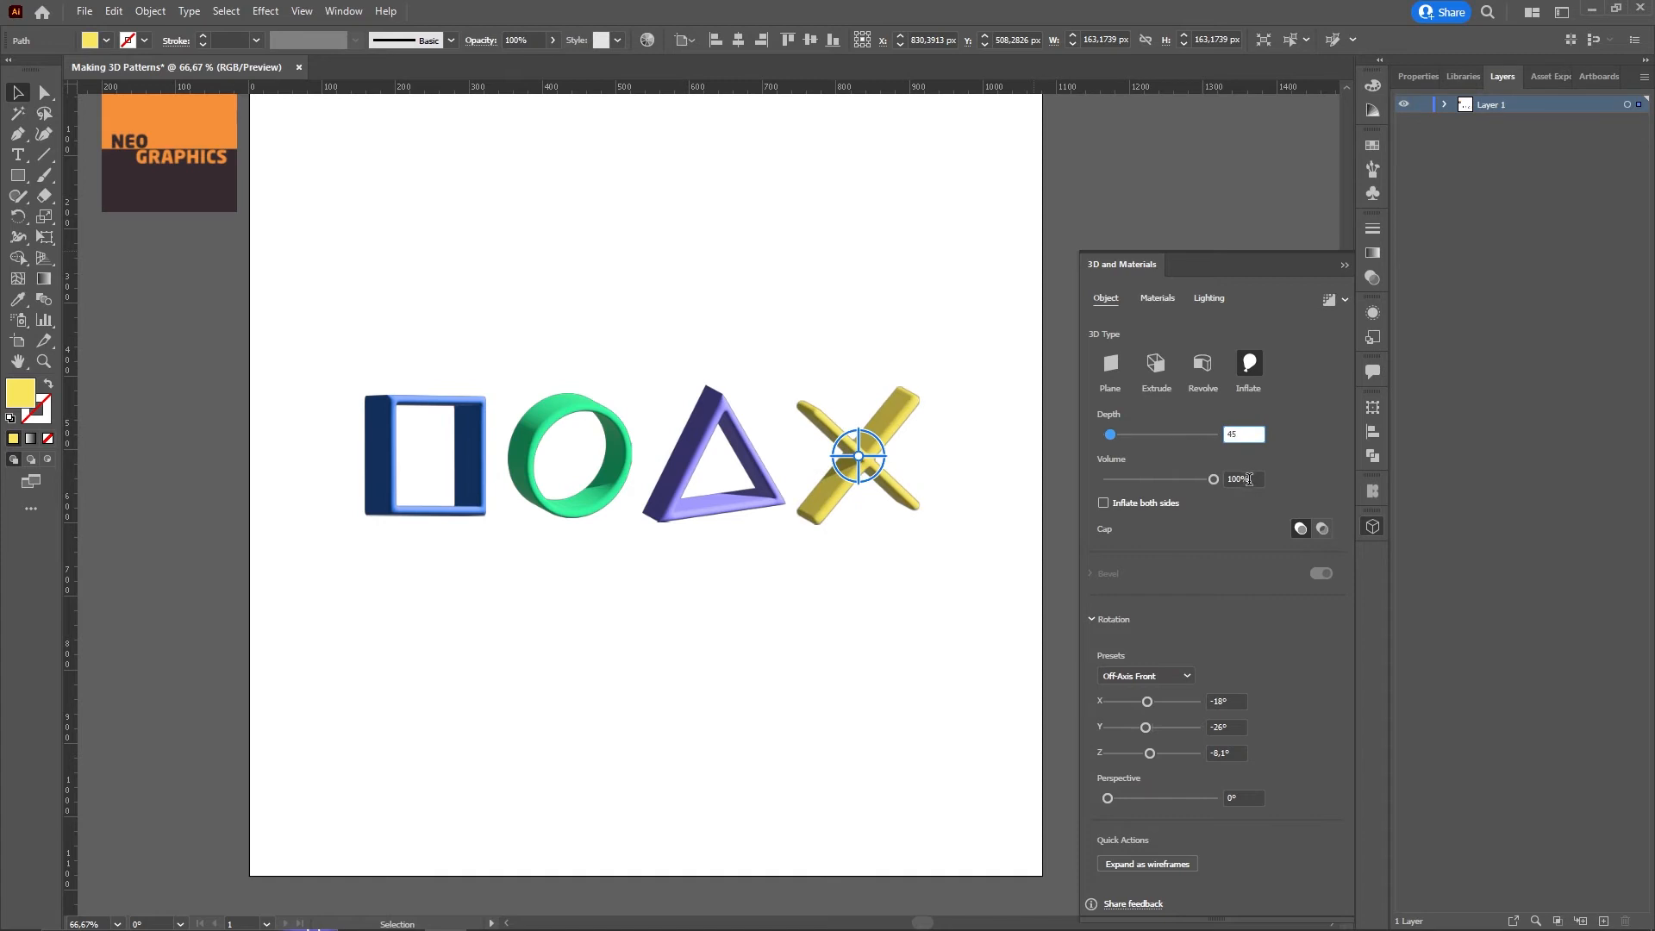
{"action": "left_click", "coordinate": [1226, 477]}
{"action": "mouse_move", "coordinate": [861, 457]}
{"action": "left_mouse_down"}
{"action": "mouse_move", "coordinate": [876, 424]}
{"action": "mouse_move", "coordinate": [852, 437]}
{"action": "mouse_move", "coordinate": [883, 448]}
{"action": "mouse_move", "coordinate": [872, 432]}
{"action": "mouse_move", "coordinate": [854, 447]}
{"action": "left_mouse_up"}
Rotate the purple triangle, green circle and blue square in 3D to give each a different angle
{"action": "left_click", "coordinate": [706, 440]}
{"action": "left_click_drag", "start_coordinate": [666, 454], "coordinate": [569, 457]}
{"action": "left_click", "coordinate": [604, 450]}
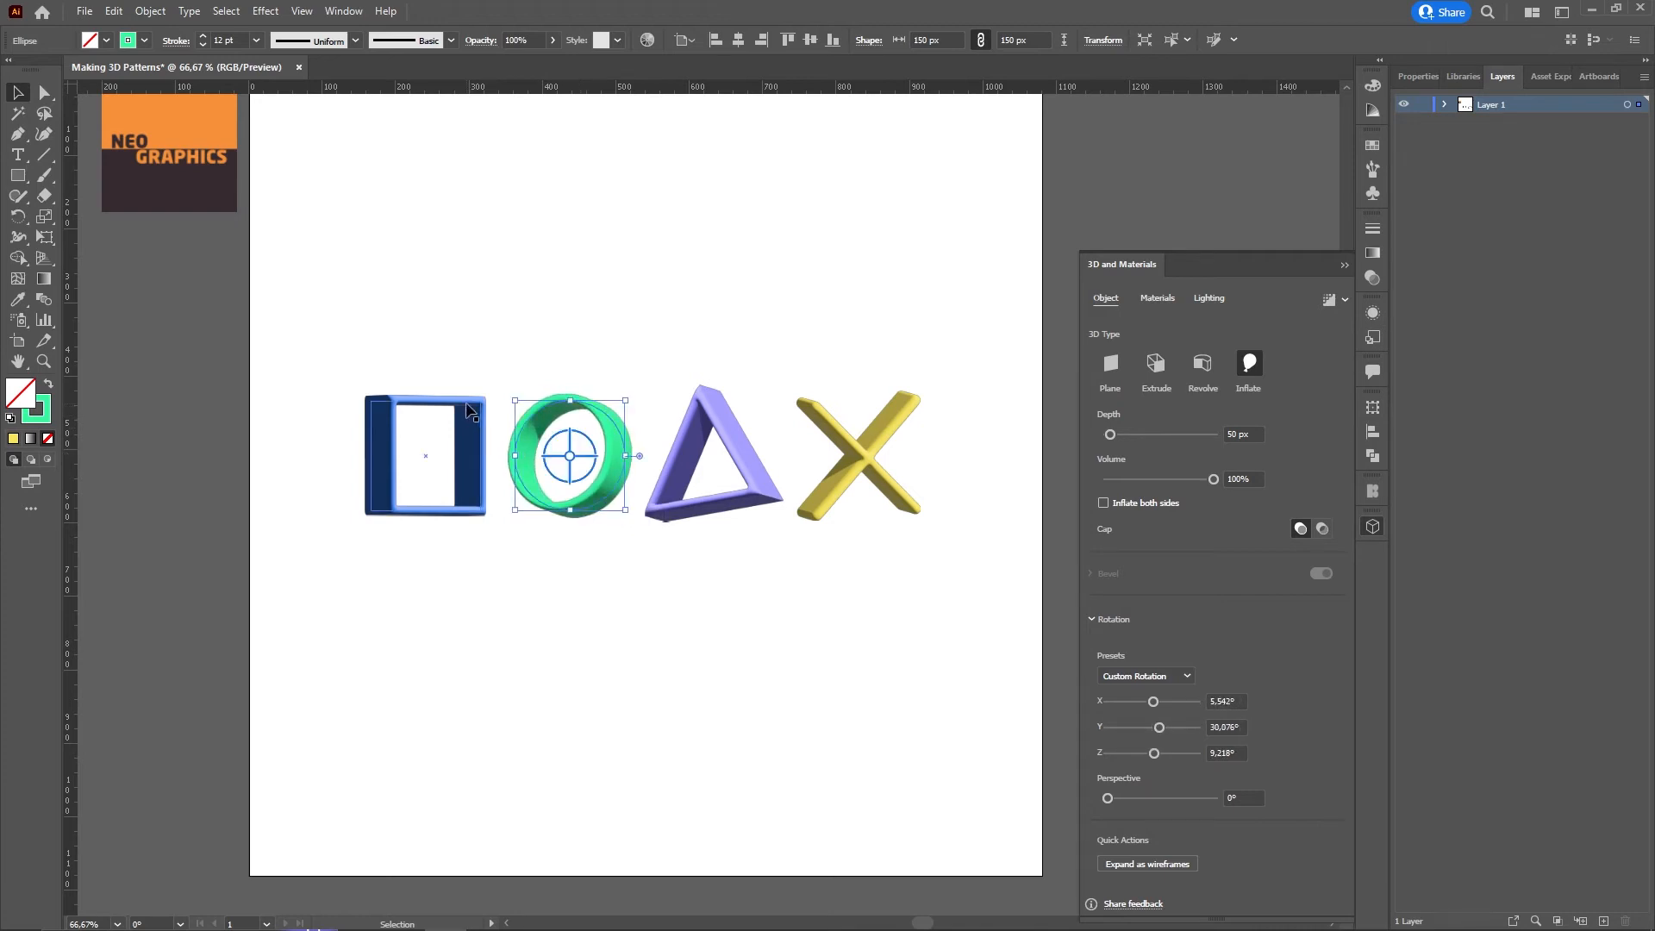
{"action": "left_click", "coordinate": [468, 411]}
{"action": "left_click_drag", "start_coordinate": [414, 451], "coordinate": [411, 435]}
{"action": "left_click", "coordinate": [1345, 264]}
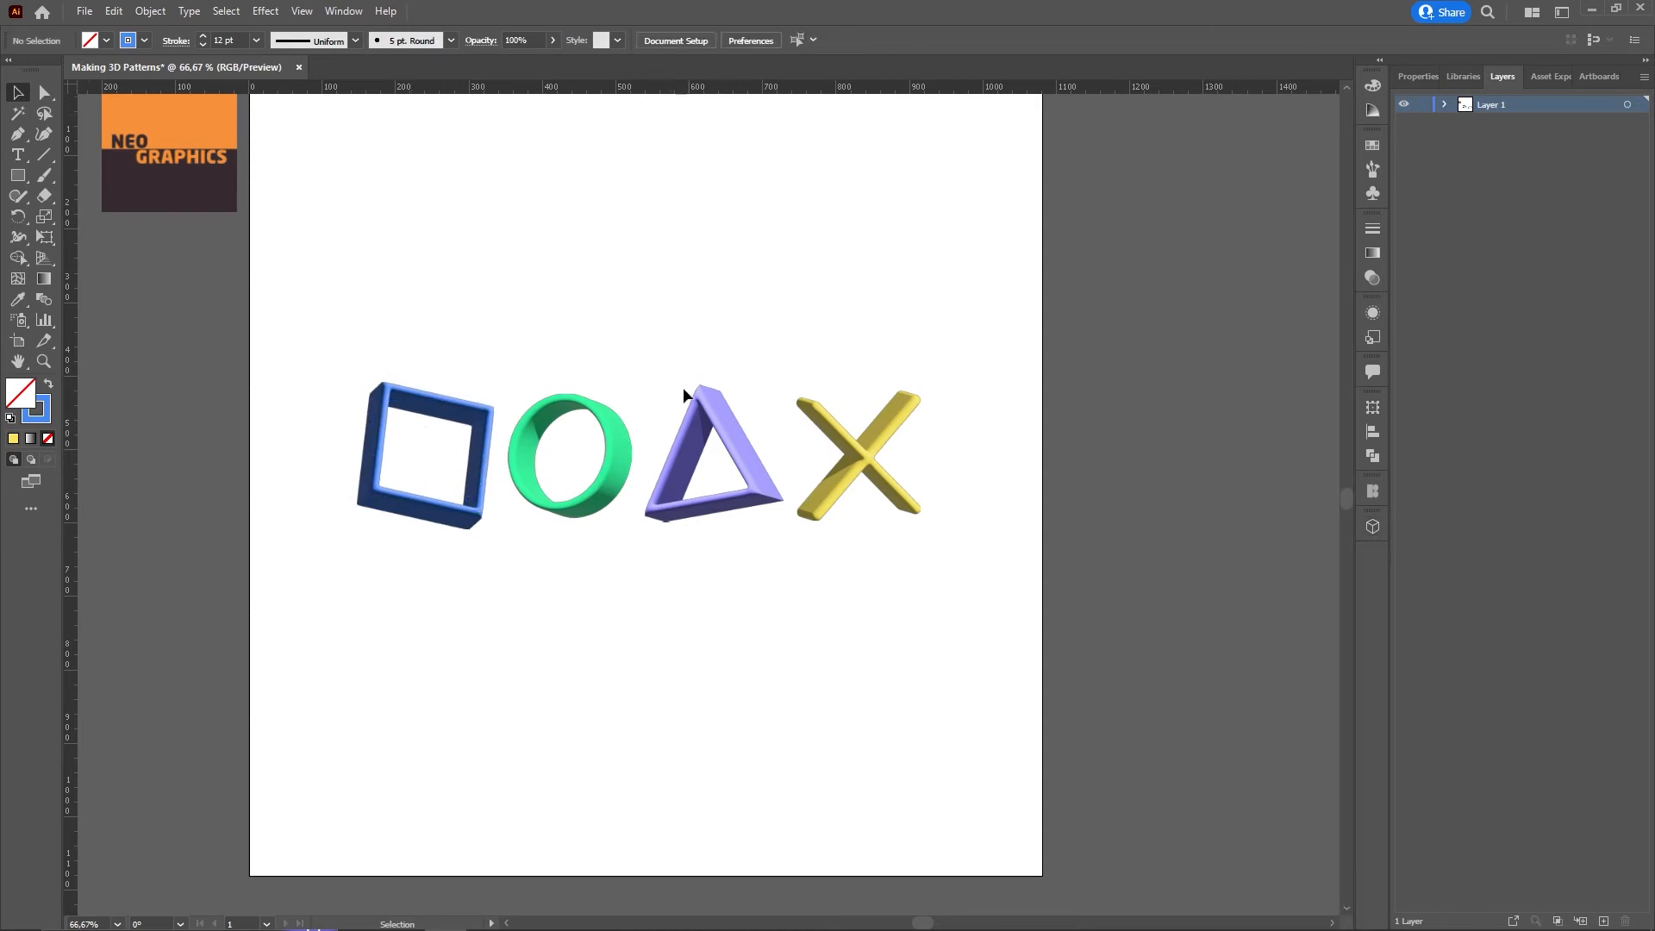
Arrange the square, circle, triangle and X from top to bottom in a column along the artboard's left side
{"action": "left_click_drag", "start_coordinate": [487, 435], "coordinate": [475, 209]}
{"action": "left_click", "coordinate": [562, 251]}
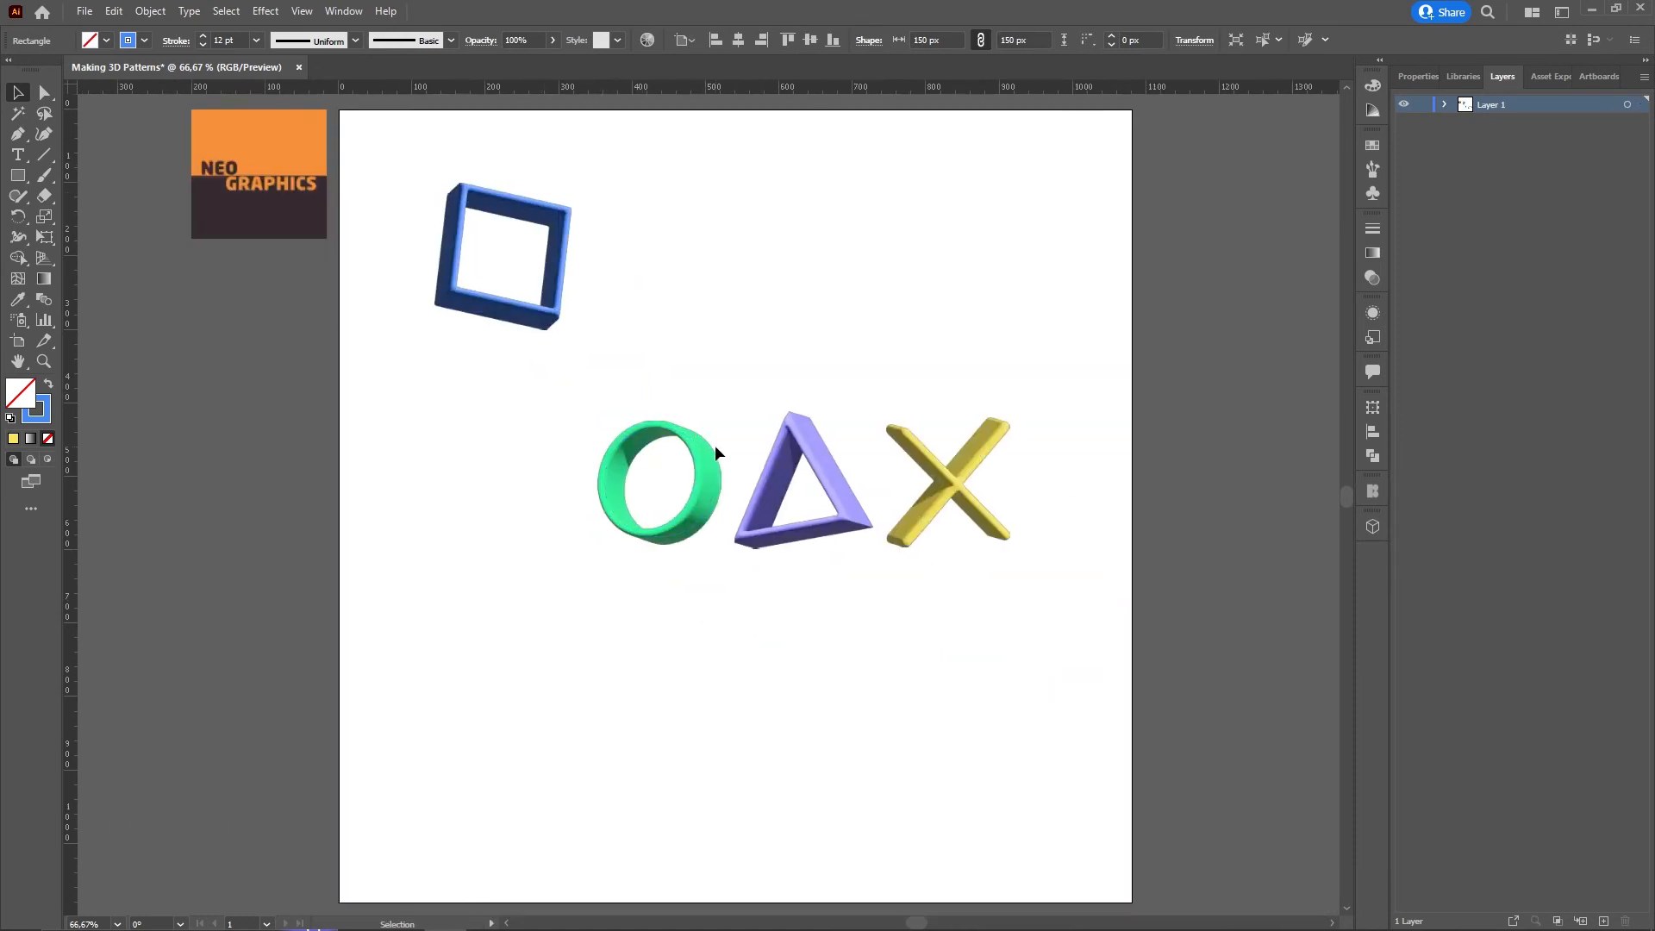
{"action": "left_click_drag", "start_coordinate": [712, 455], "coordinate": [548, 407]}
{"action": "left_click_drag", "start_coordinate": [840, 487], "coordinate": [547, 600]}
{"action": "left_click_drag", "start_coordinate": [942, 509], "coordinate": [499, 794]}
Distribute the four shapes evenly by their vertical centres, aligned relative to the selection
{"action": "left_click_drag", "start_coordinate": [777, 208], "coordinate": [455, 814]}
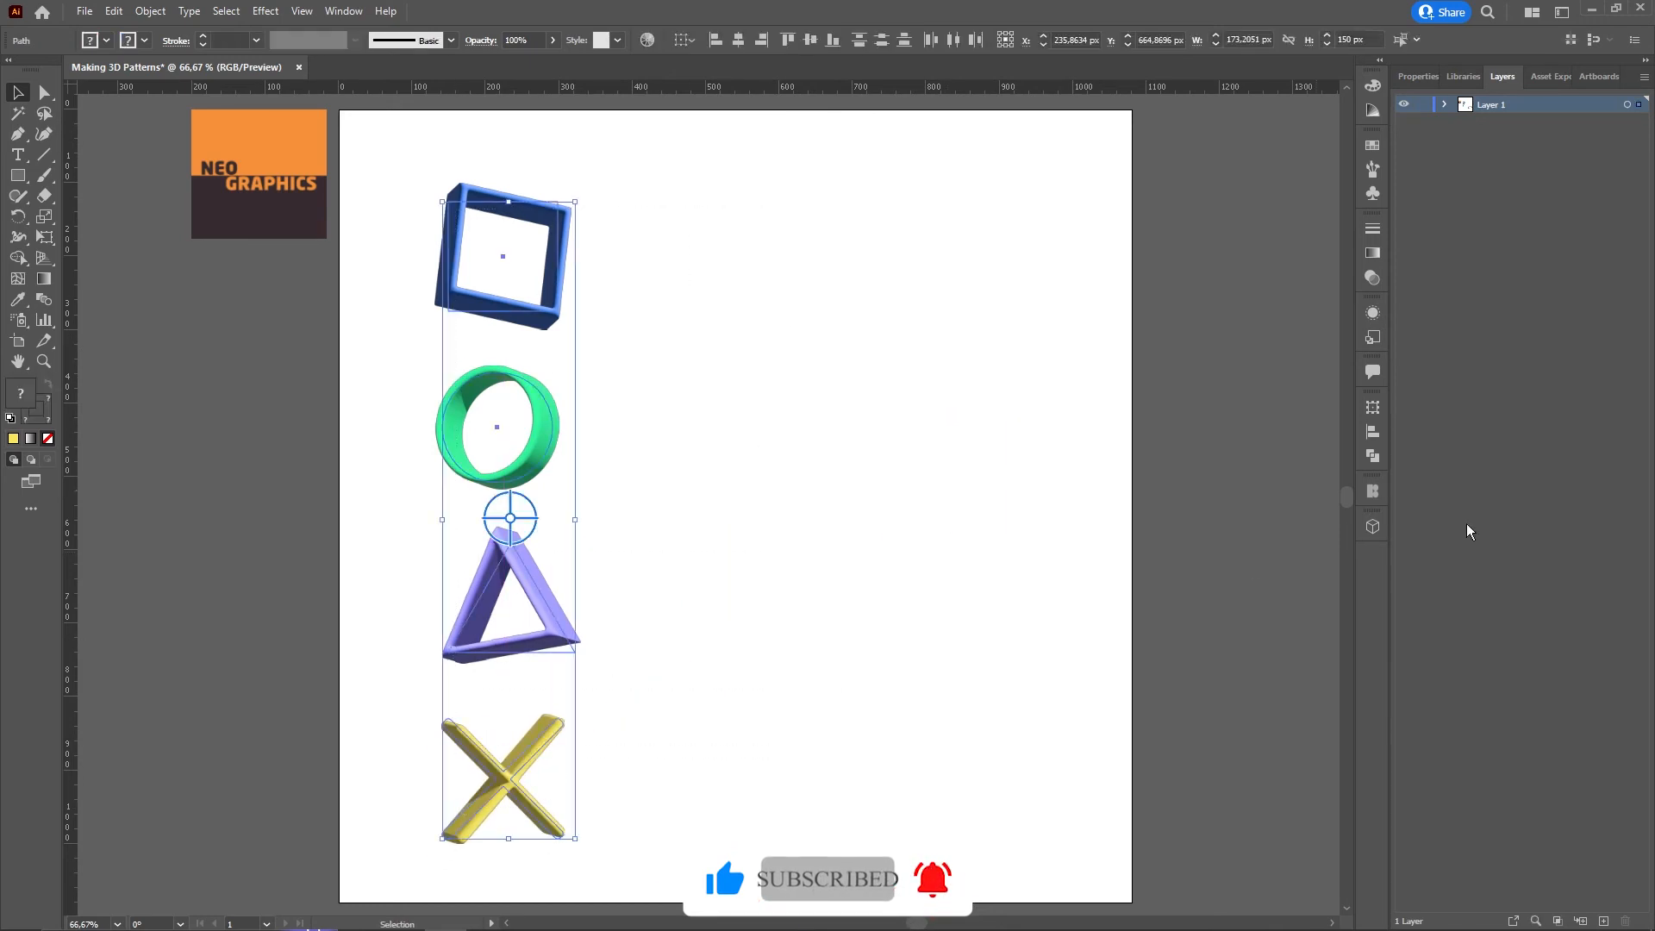
{"action": "left_click", "coordinate": [1372, 457]}
{"action": "left_click", "coordinate": [1375, 433]}
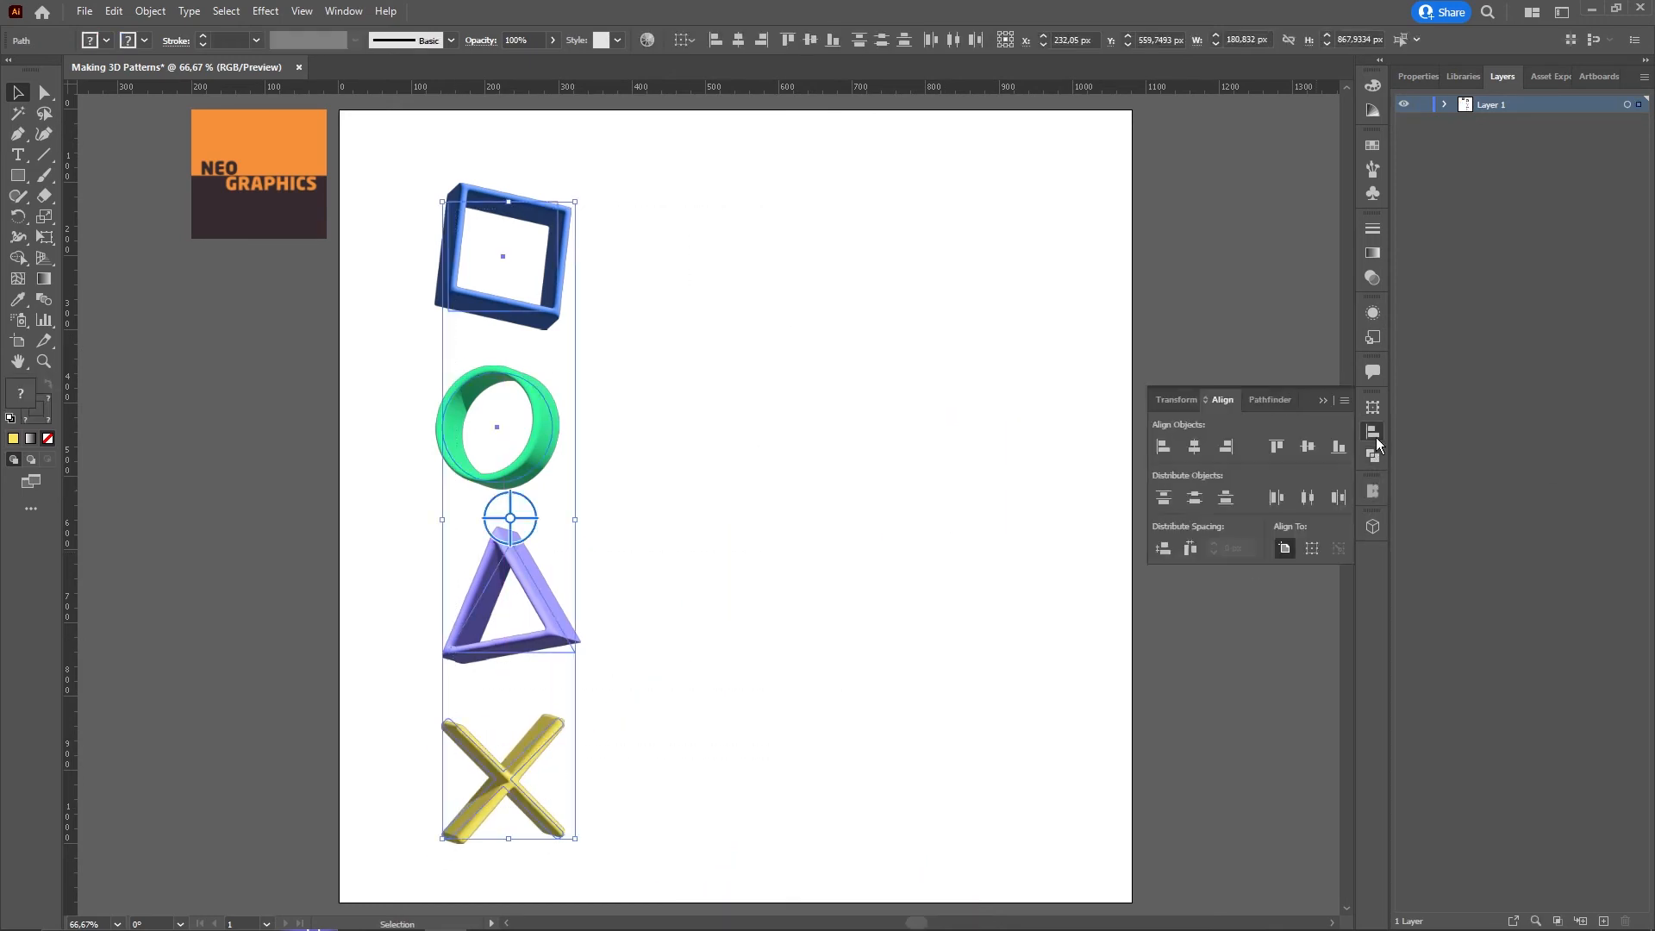
{"action": "left_click", "coordinate": [1193, 498]}
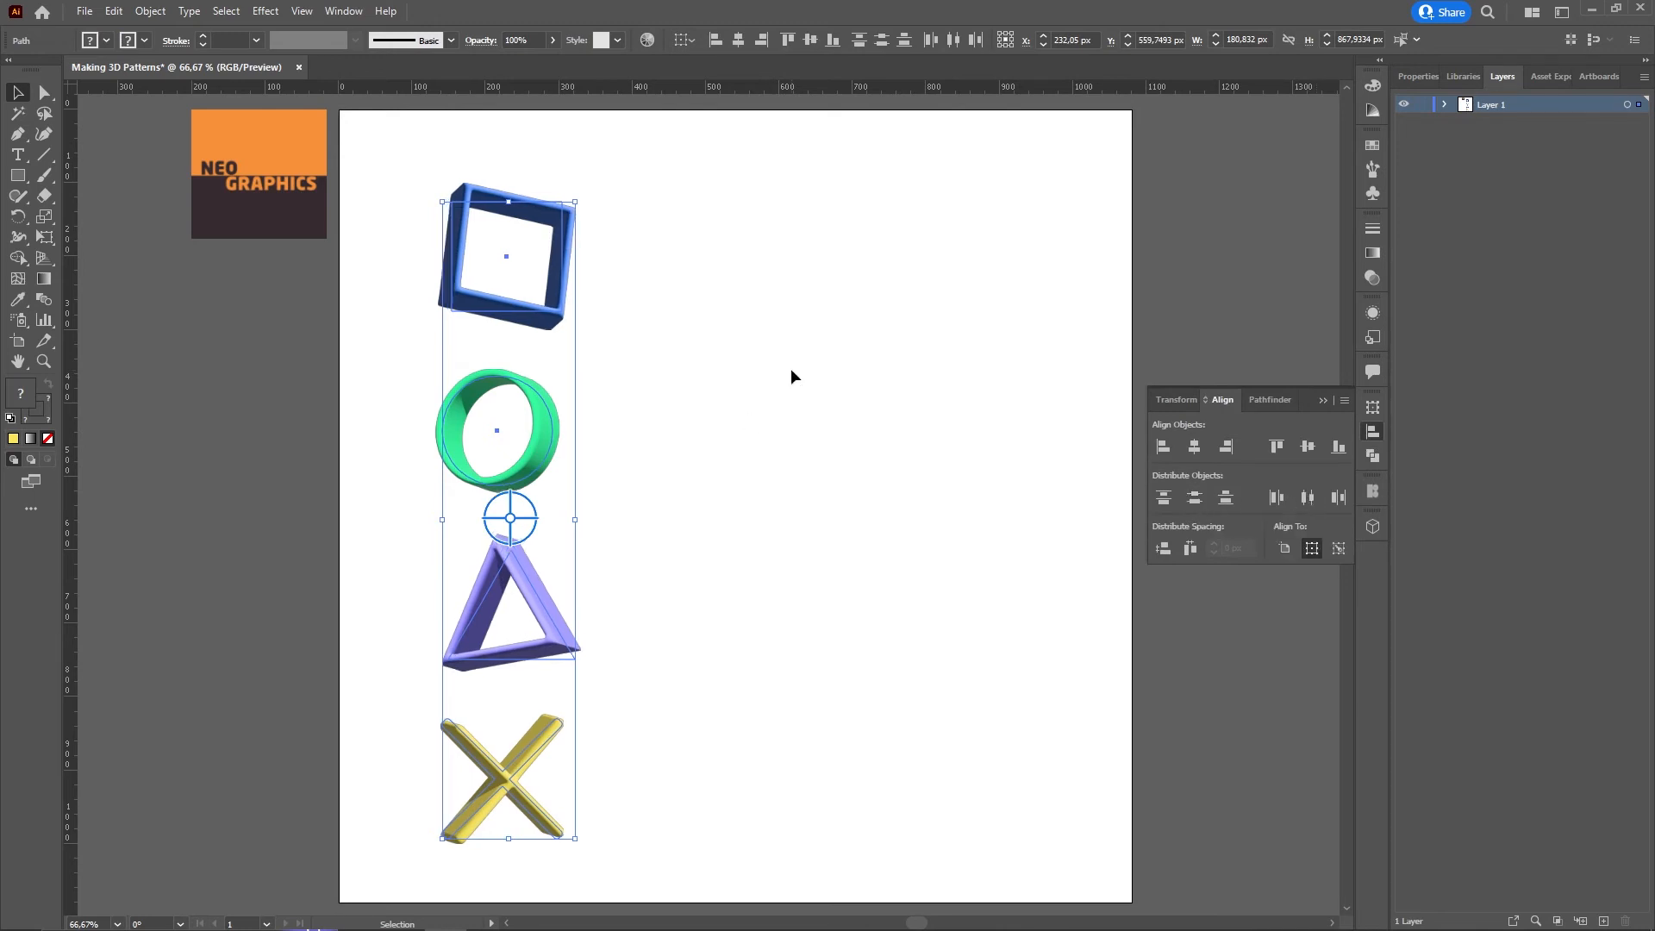
{"action": "left_click", "coordinate": [748, 377]}
{"action": "left_click_drag", "start_coordinate": [752, 183], "coordinate": [474, 808]}
{"action": "left_click", "coordinate": [738, 233]}
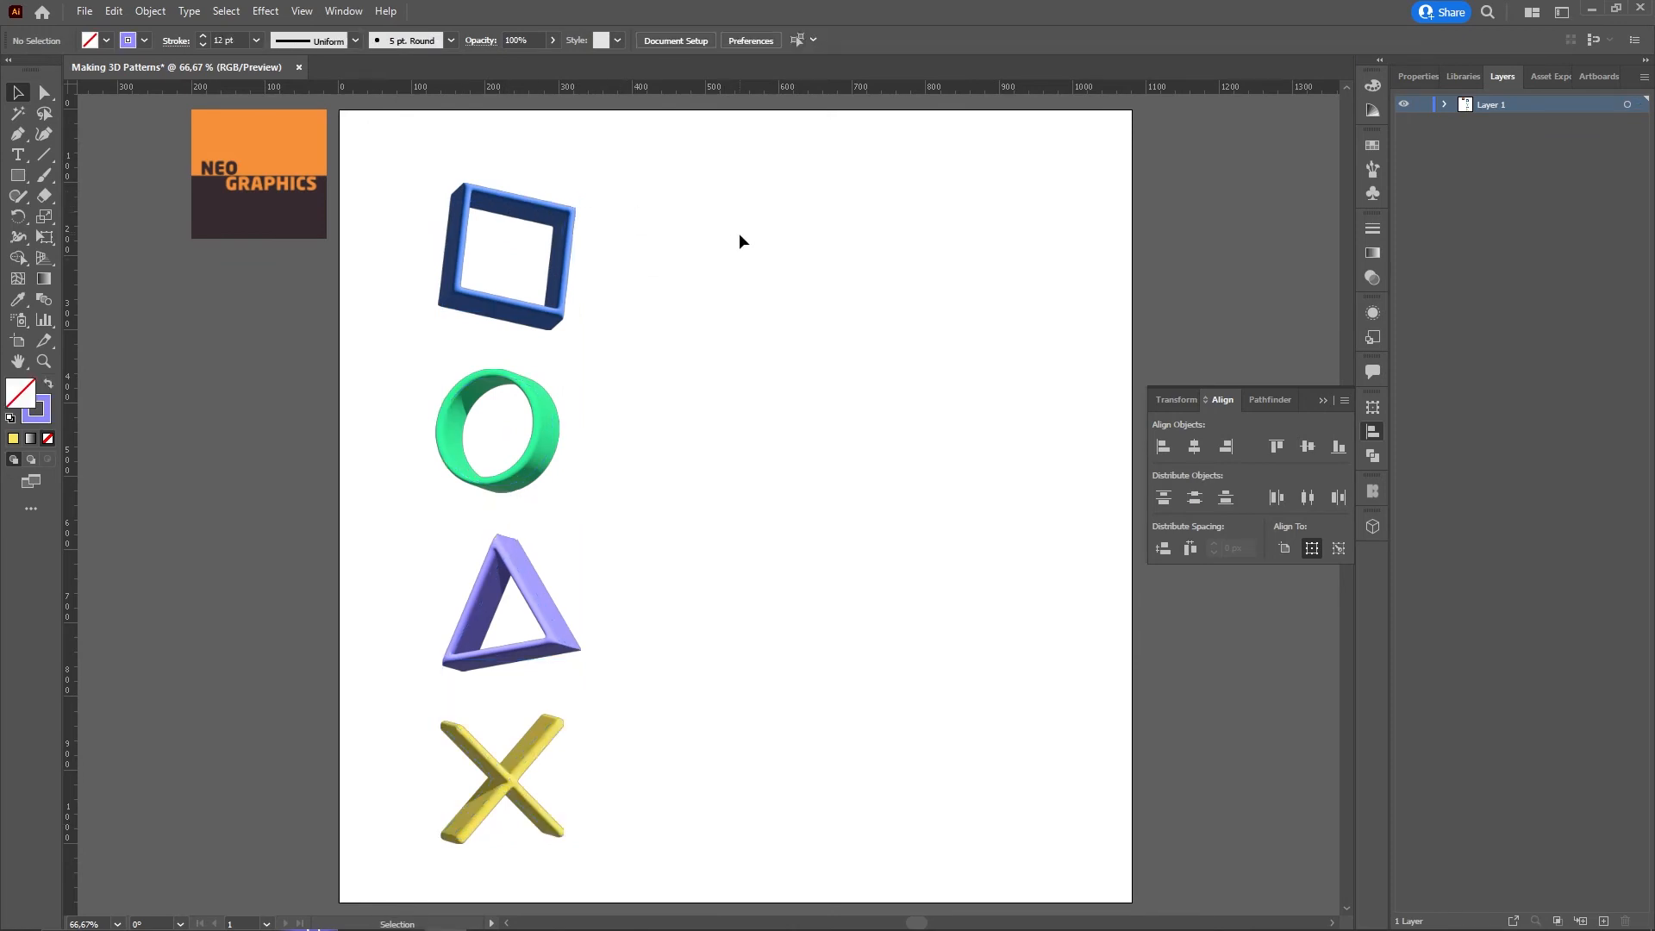
Make a new pattern from the four shapes and set its tile type to Brick by Column
{"action": "left_click_drag", "start_coordinate": [728, 182], "coordinate": [462, 788]}
{"action": "left_click", "coordinate": [150, 11]}
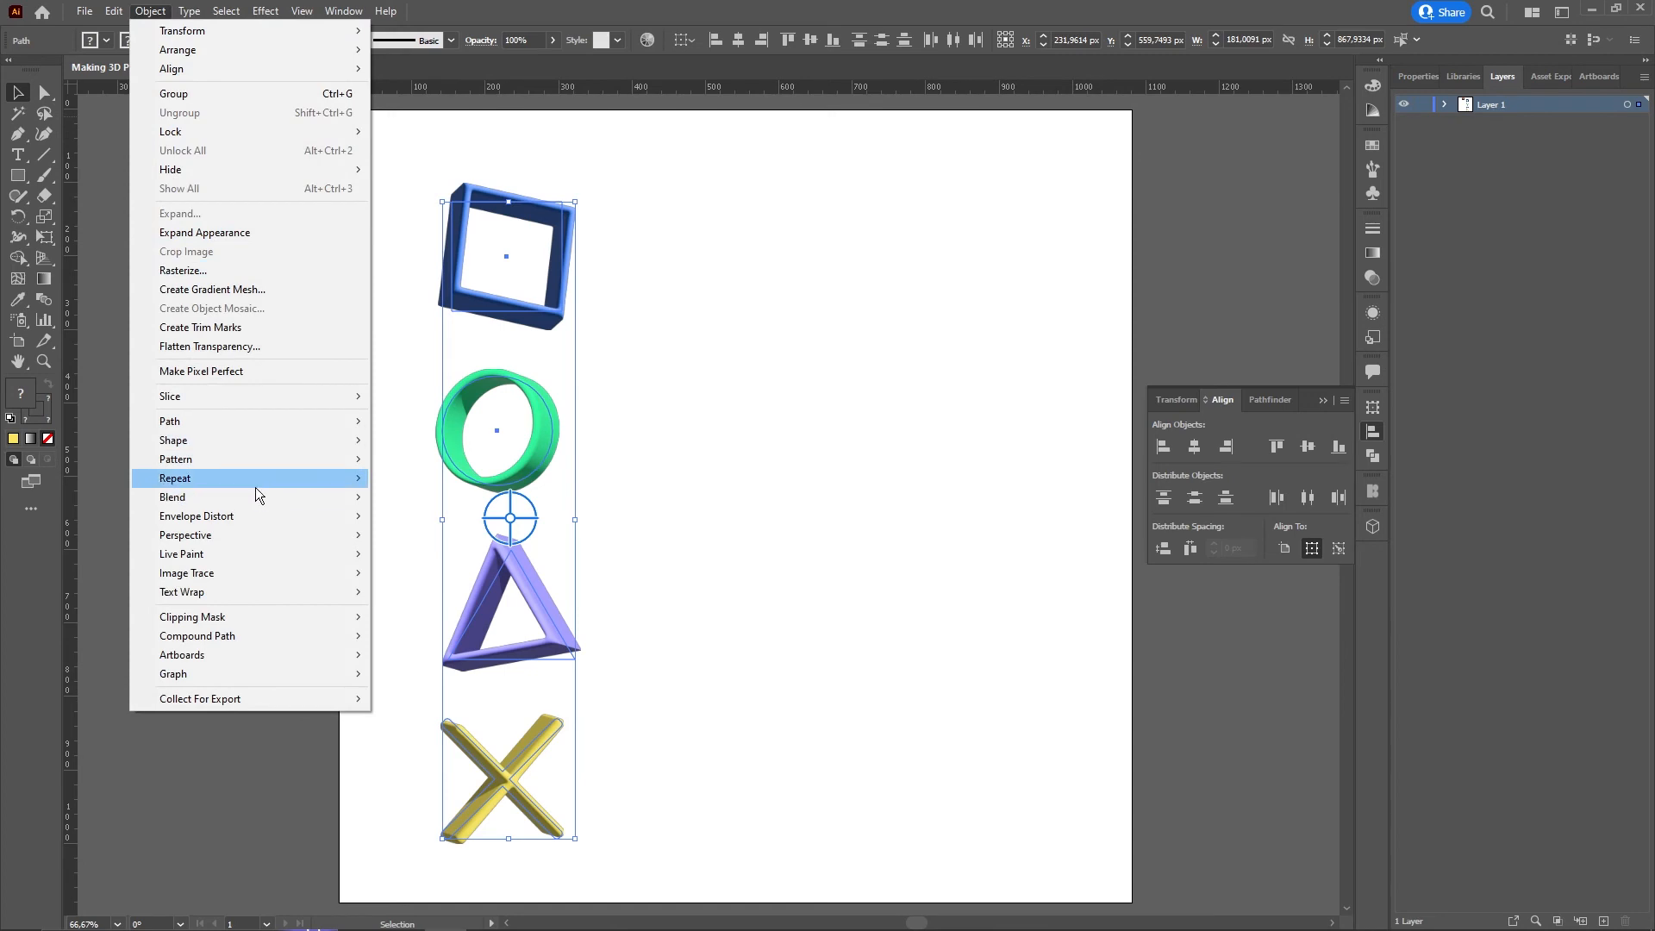
{"action": "mouse_move", "coordinate": [276, 467]}
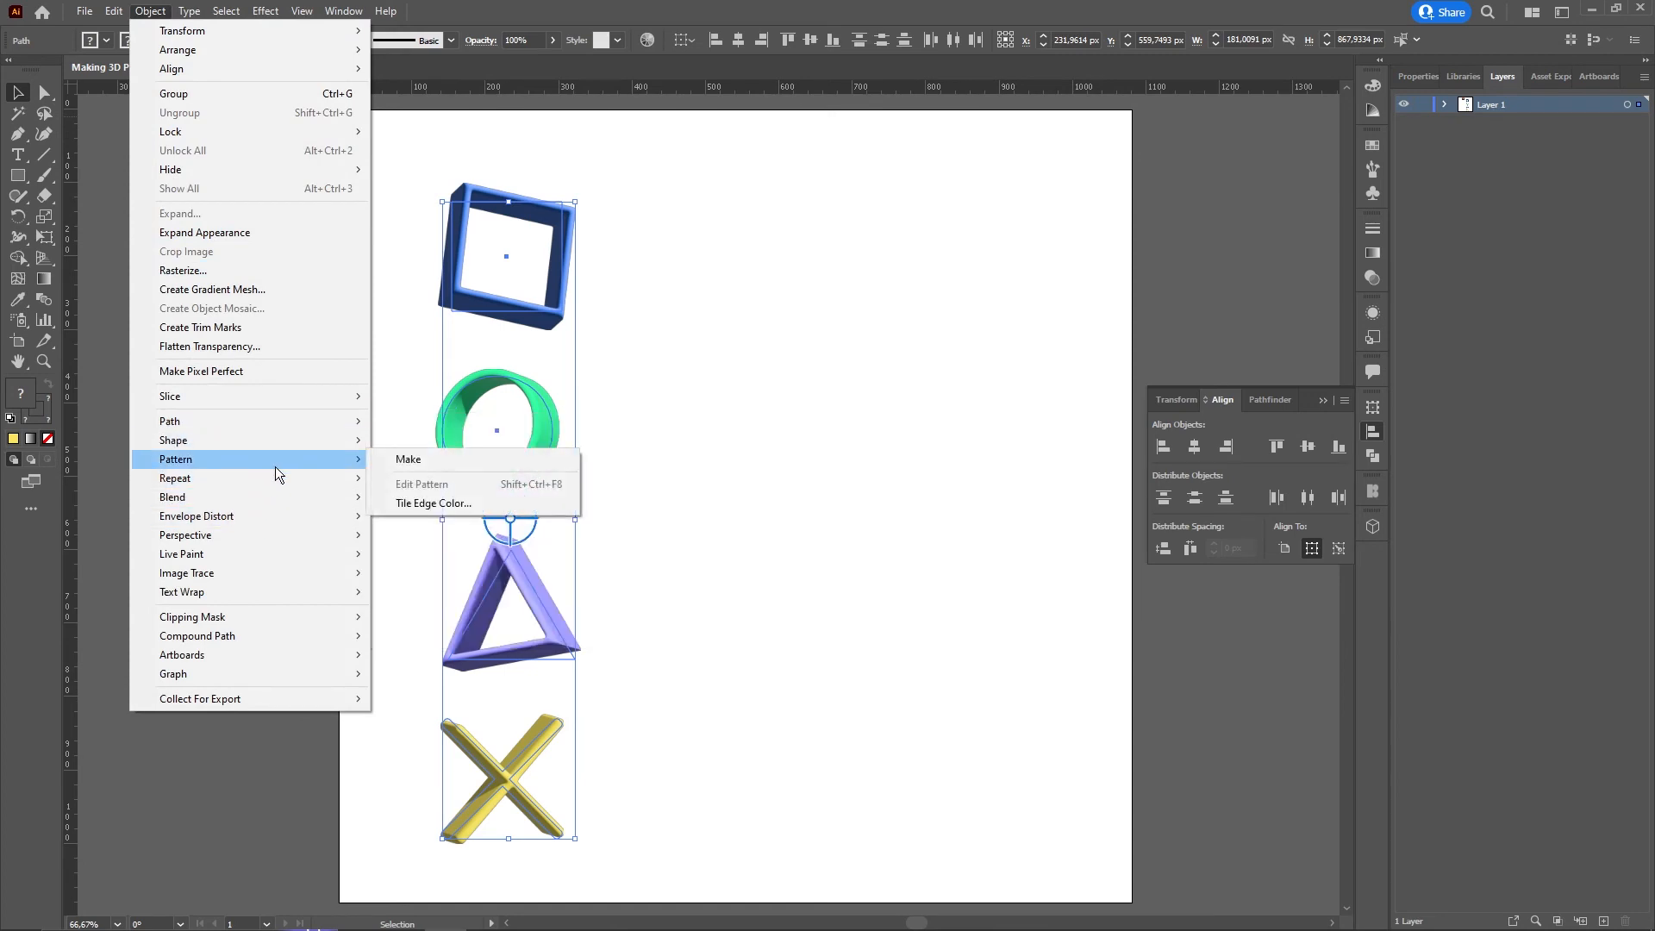
{"action": "left_click", "coordinate": [489, 463]}
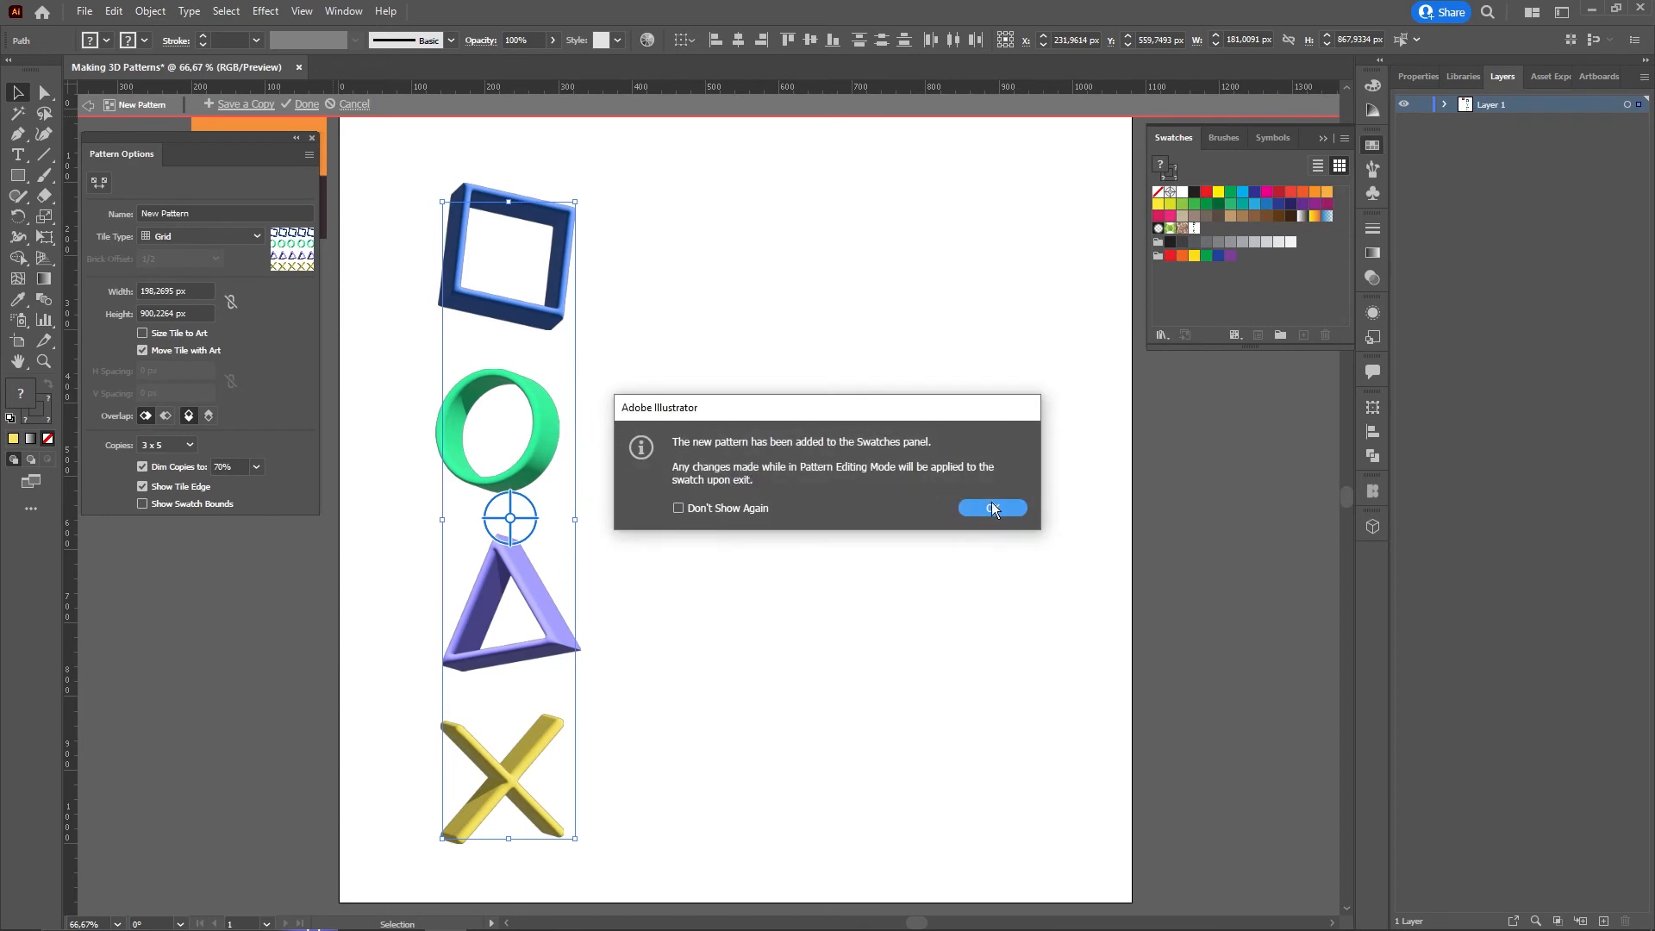
{"action": "left_click", "coordinate": [993, 508]}
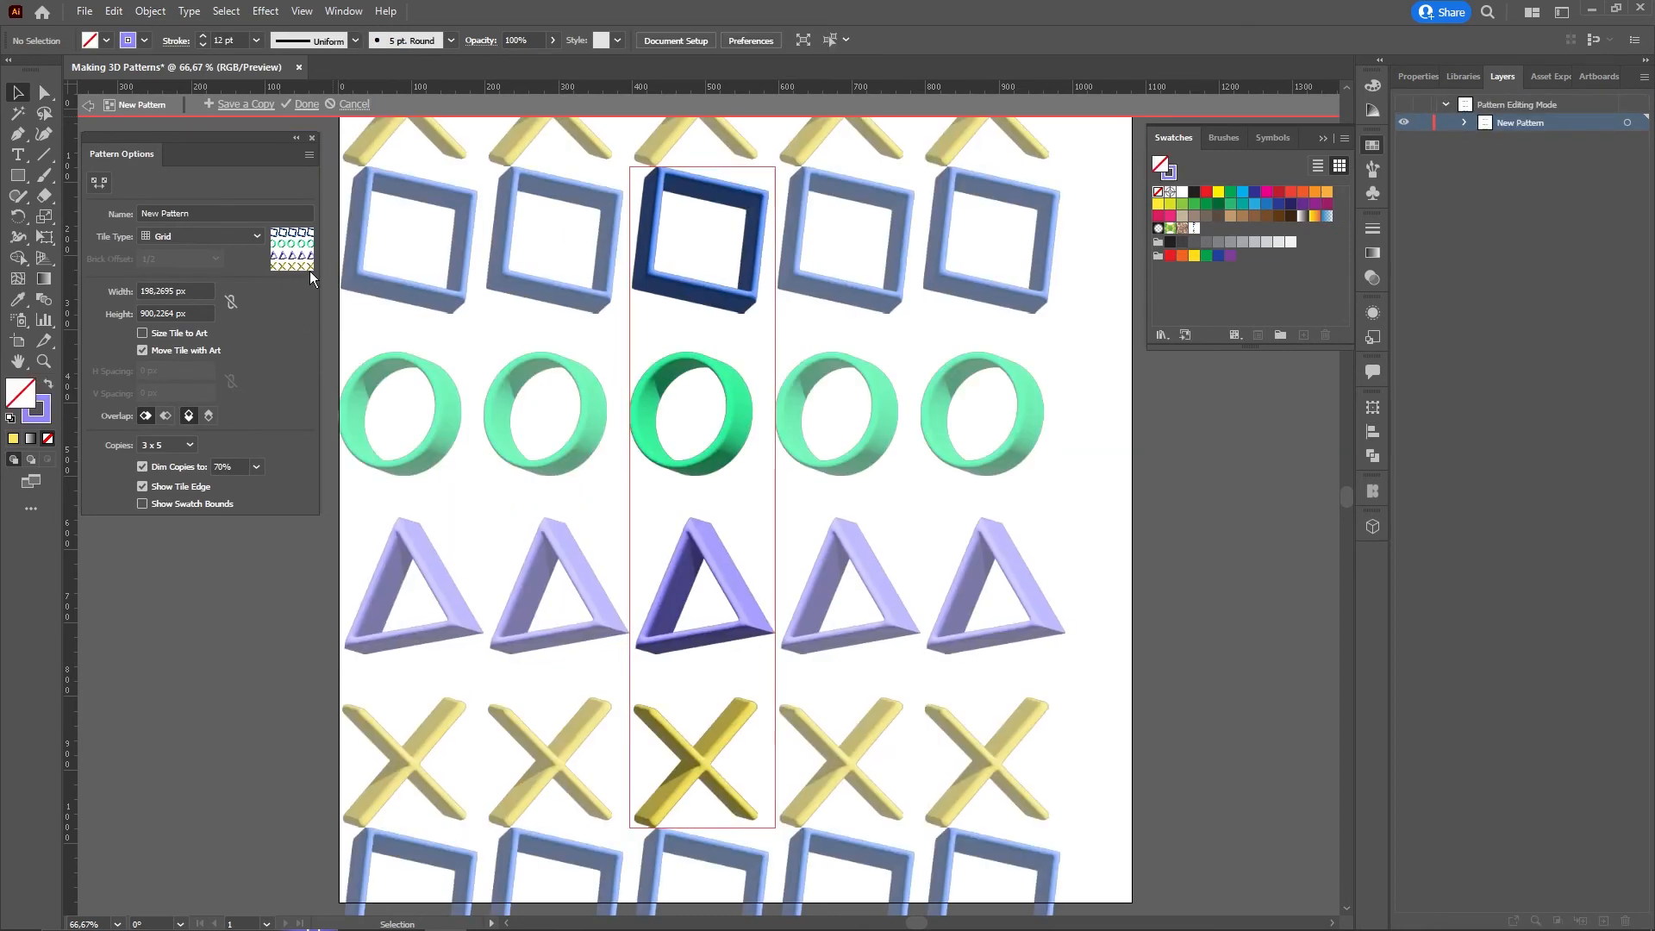
{"action": "left_click", "coordinate": [195, 236]}
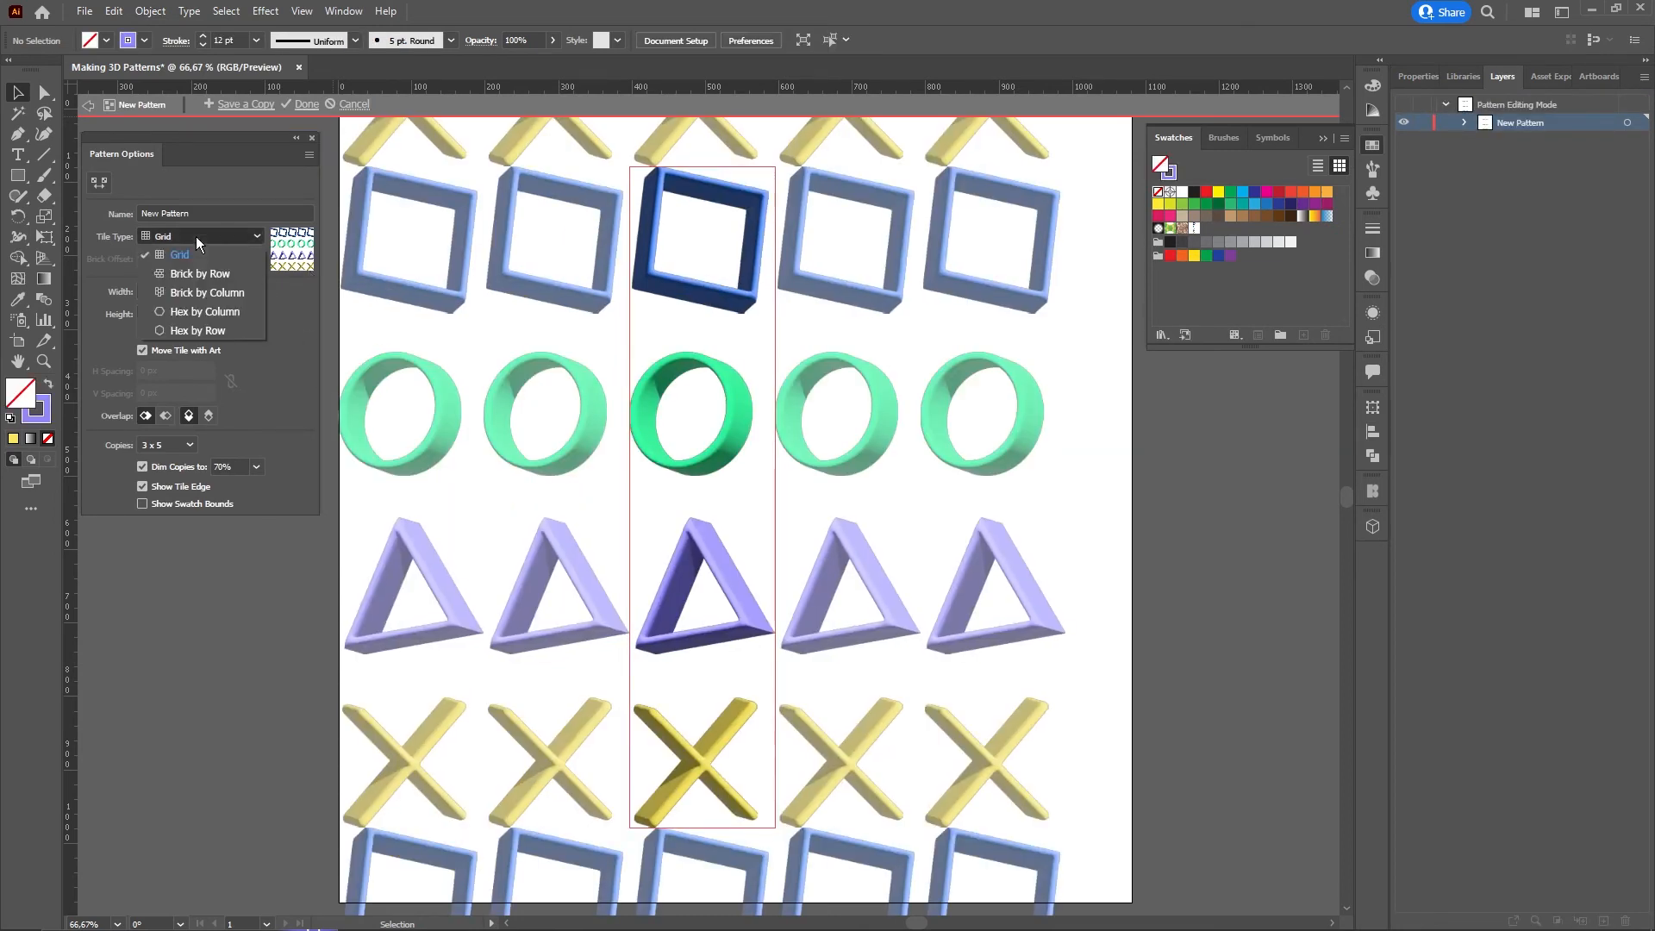
{"action": "left_click", "coordinate": [197, 293]}
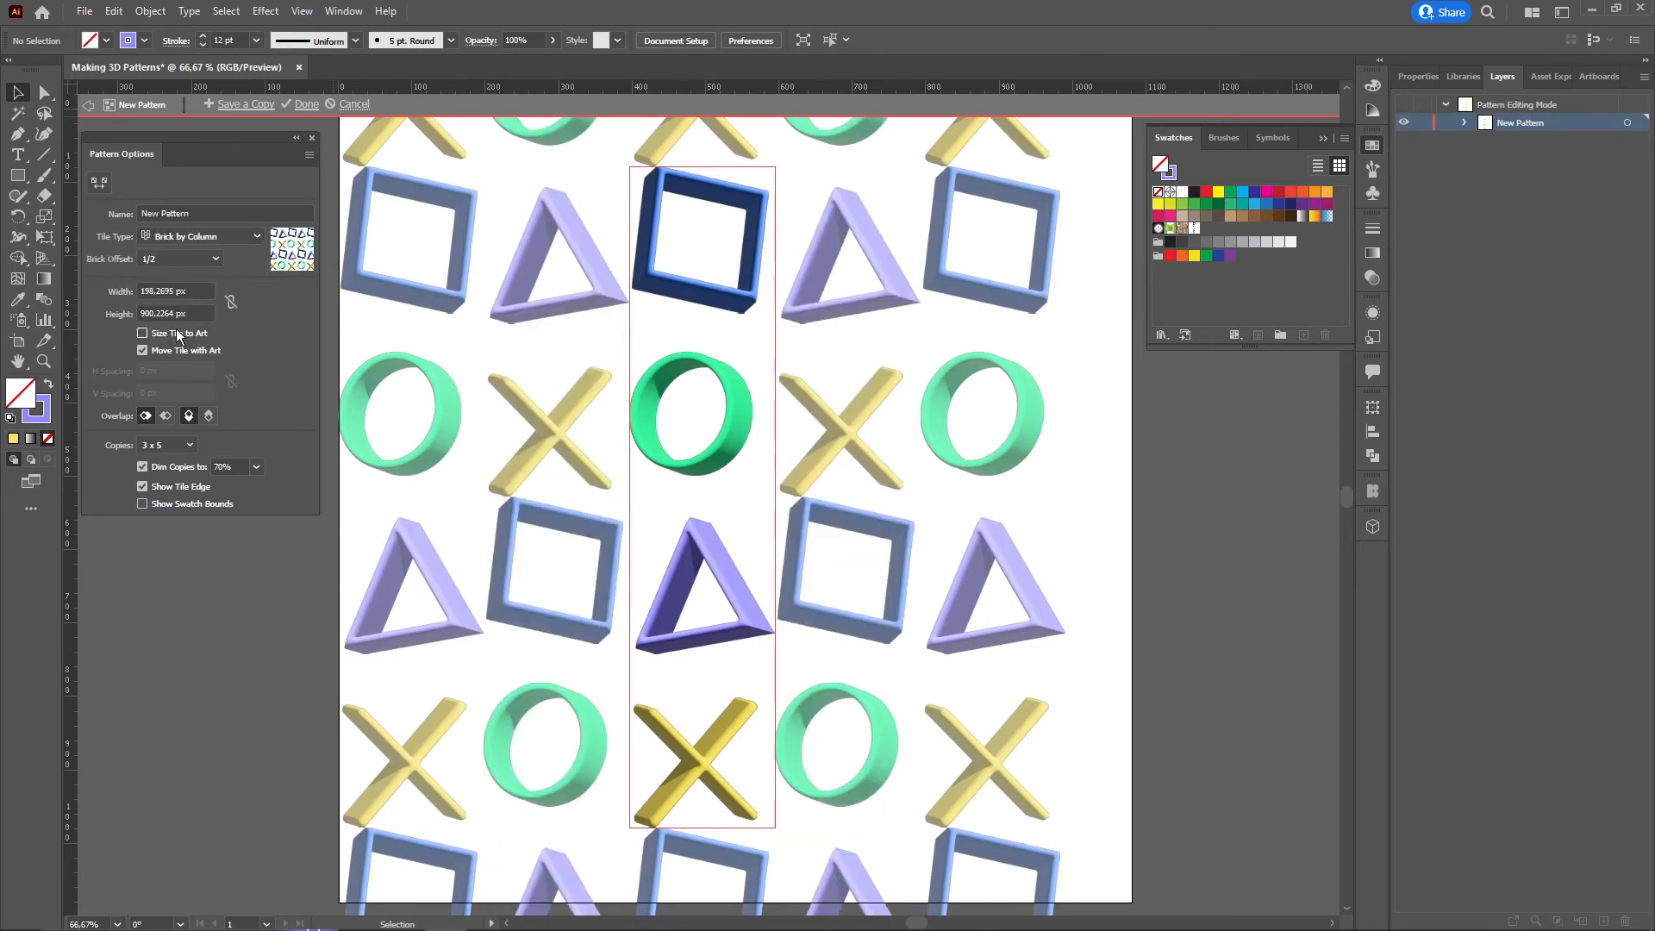
Set the pattern tile's width to 200 px and its height to 900 px
{"action": "double_click", "coordinate": [200, 289]}
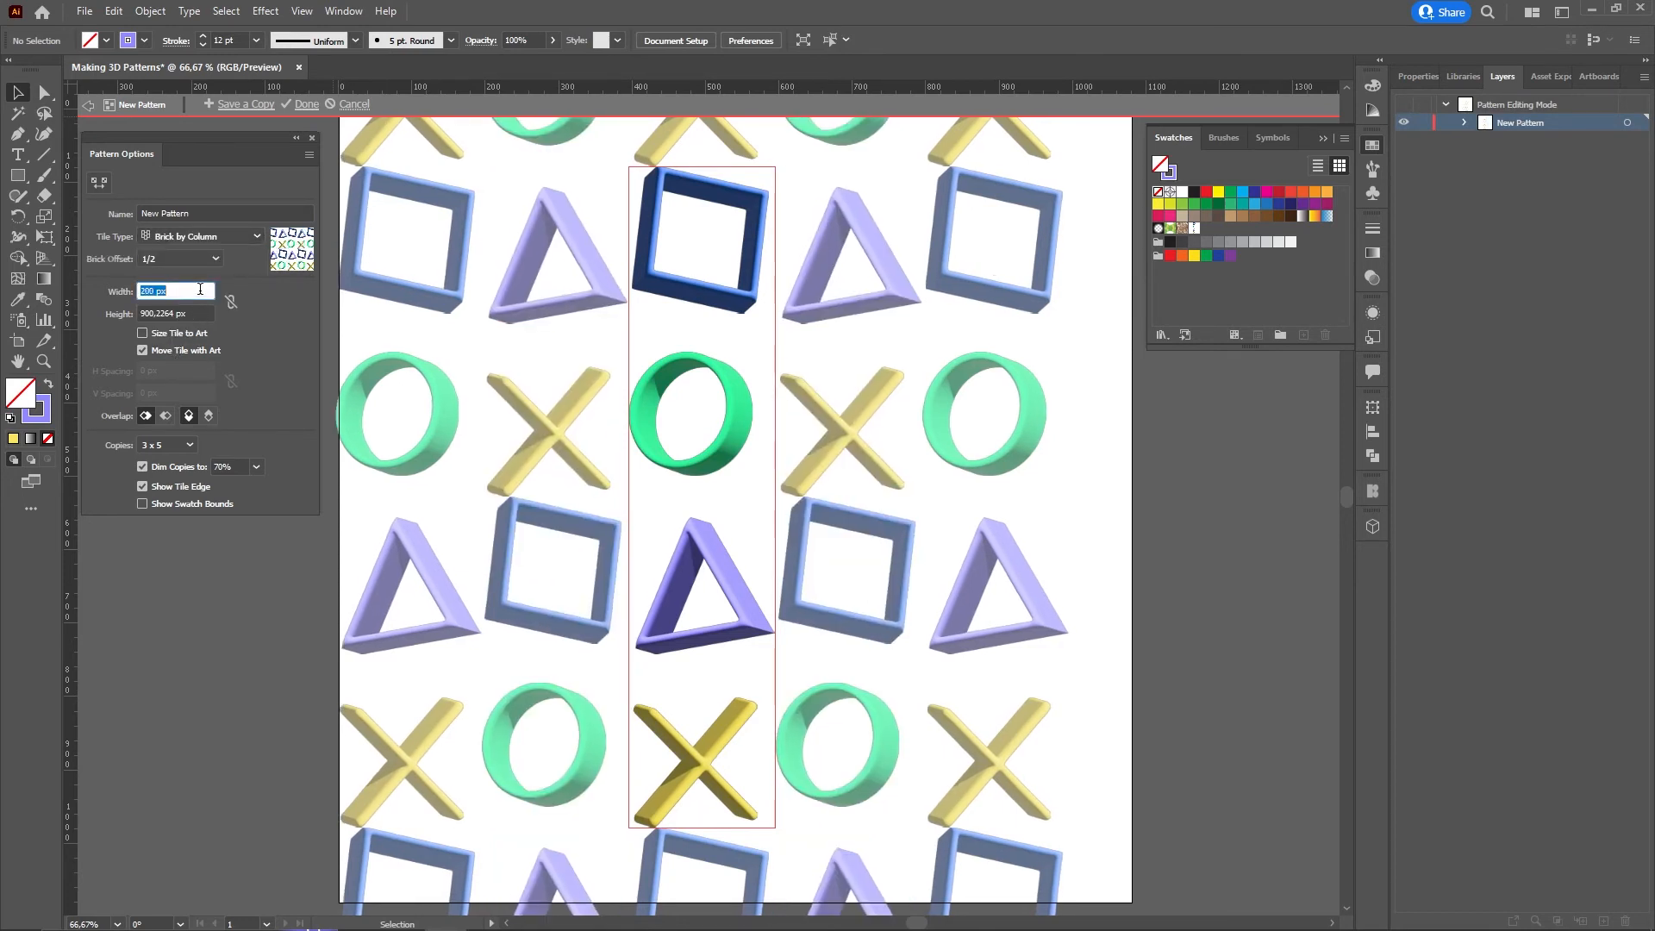
{"action": "type", "text": "196"}
{"action": "key", "text": "Return"}
{"action": "key", "text": "Up"}
{"action": "key", "text": "Up"}
{"action": "key", "text": "Up"}
{"action": "key", "text": "Up"}
{"action": "left_click", "coordinate": [211, 313]}
{"action": "key", "text": "ctrl+a"}
{"action": "type", "text": "900"}
{"action": "key", "text": "Return"}
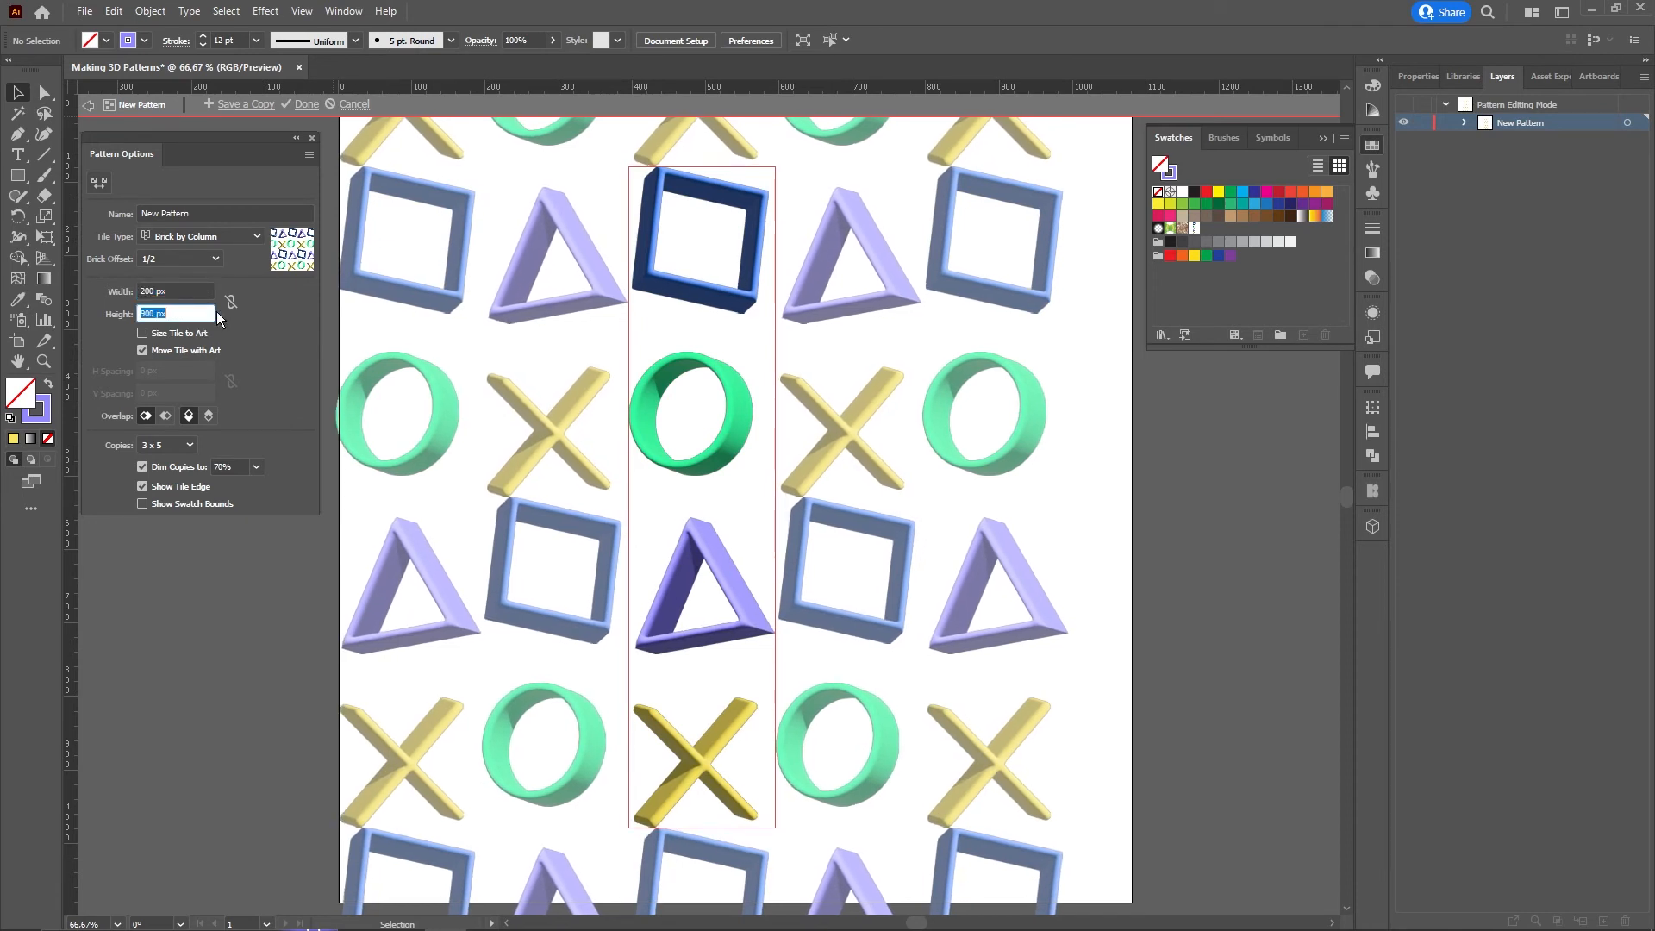
Try the 7 x 7 and 7 x 5 pattern previews, and set the displayed copies to 9 x 9
{"action": "left_click", "coordinate": [183, 445]}
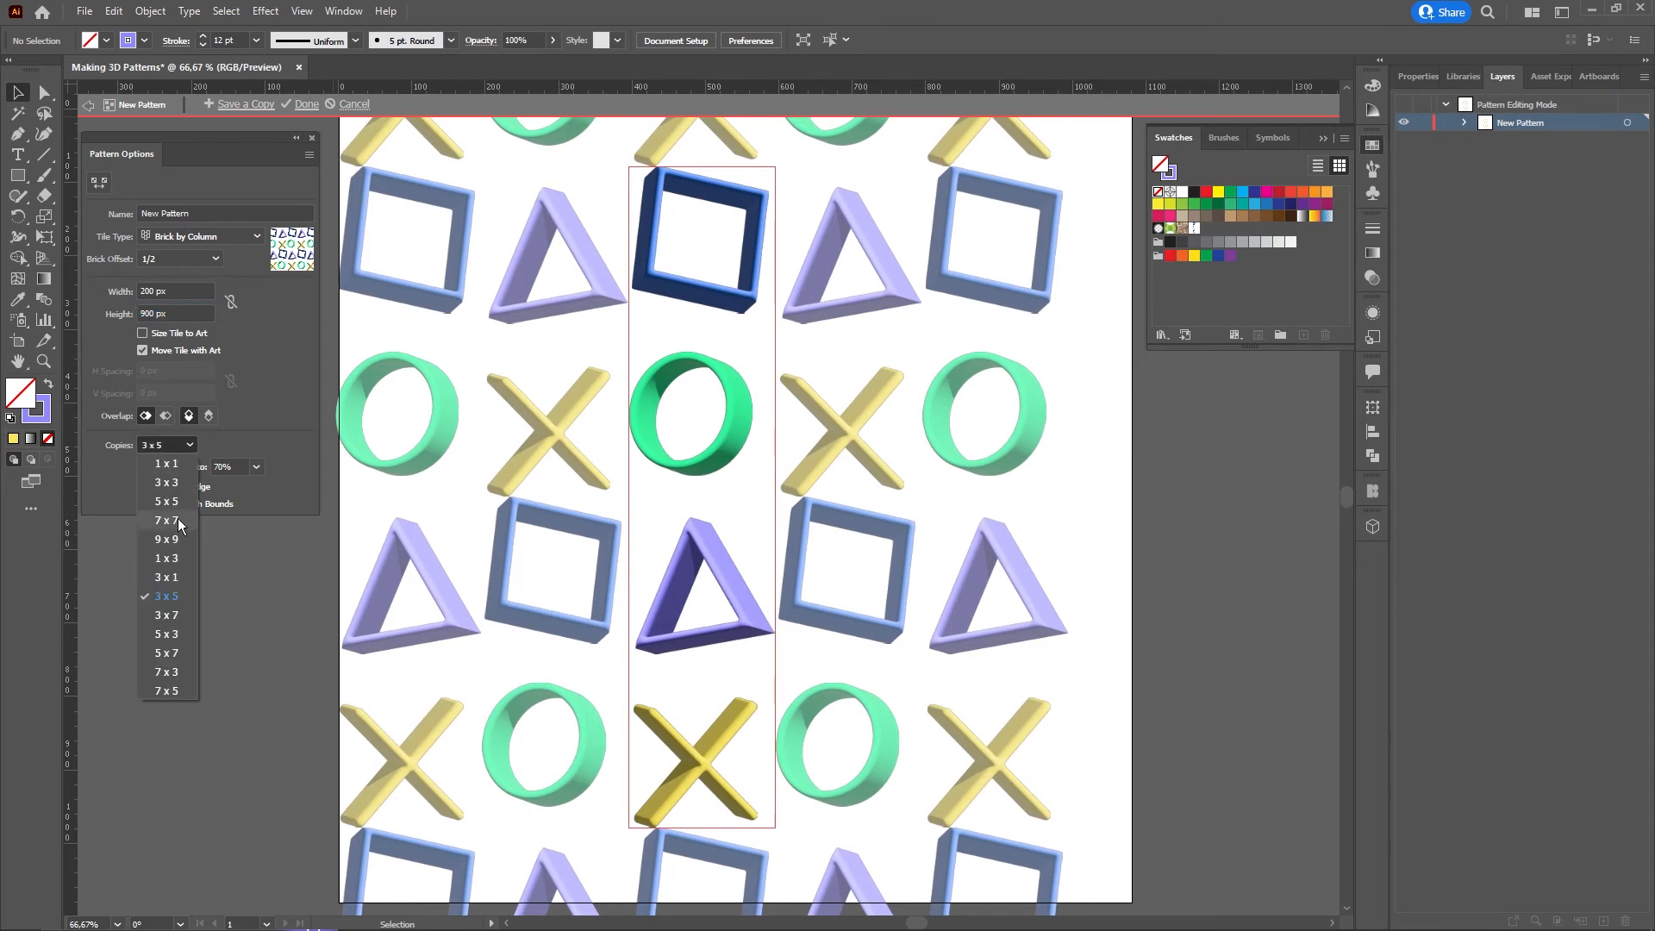
{"action": "left_click", "coordinate": [178, 520]}
{"action": "left_click", "coordinate": [165, 444]}
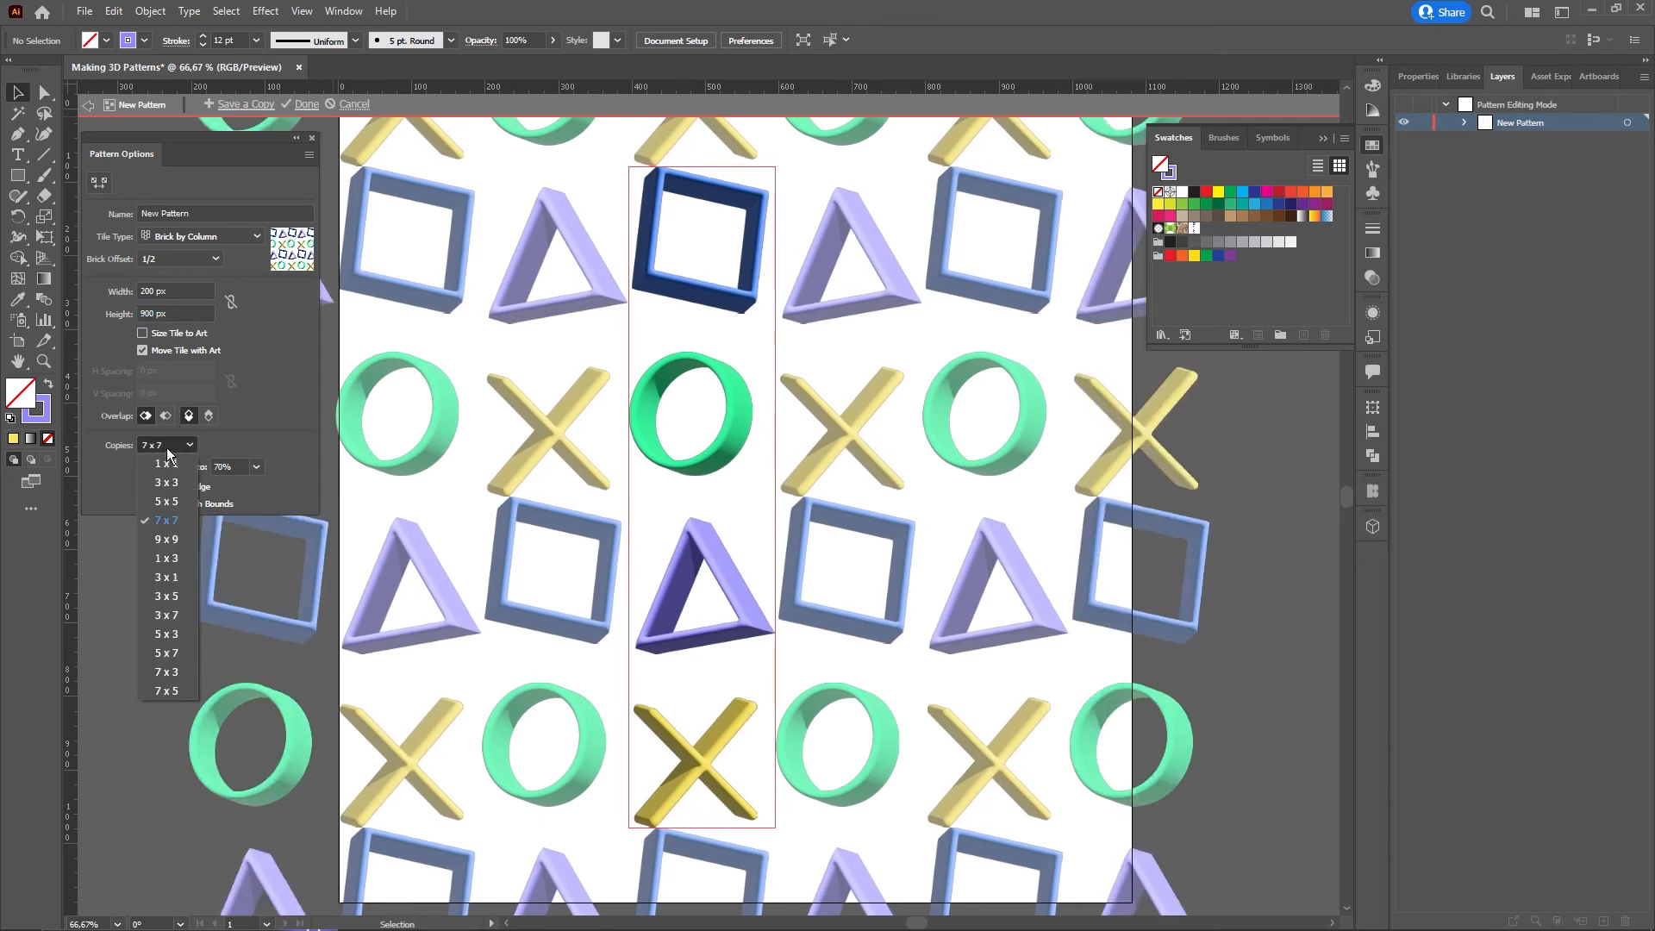
{"action": "left_click", "coordinate": [178, 690]}
{"action": "left_click", "coordinate": [177, 445]}
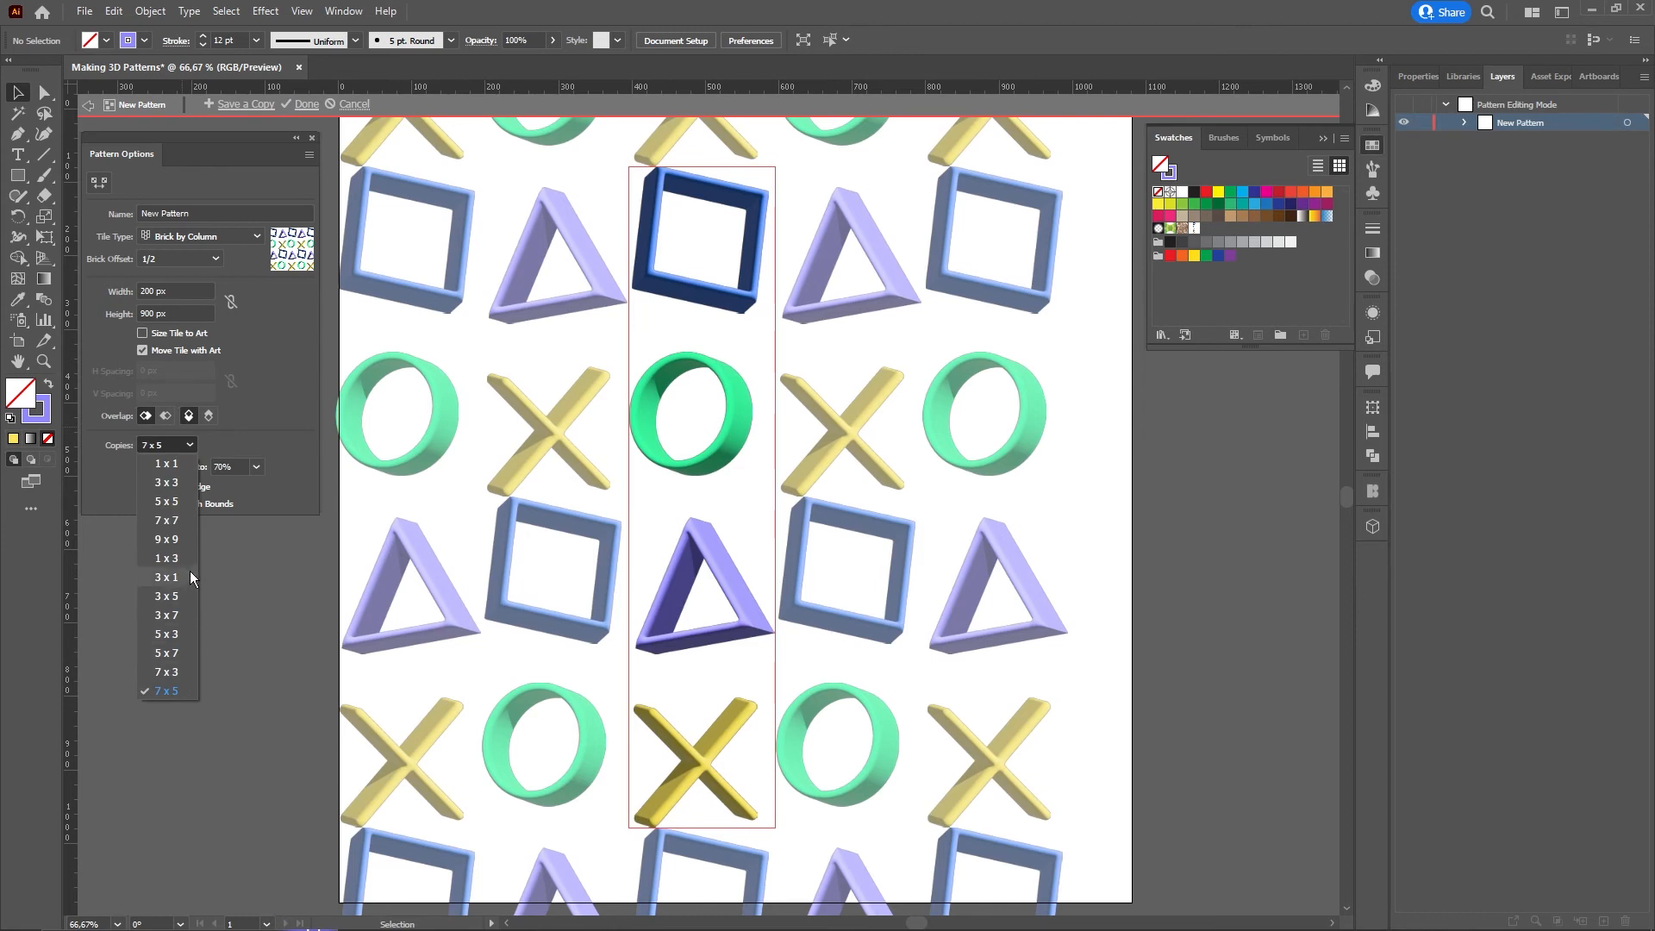
{"action": "left_click", "coordinate": [177, 520]}
{"action": "left_click", "coordinate": [158, 445]}
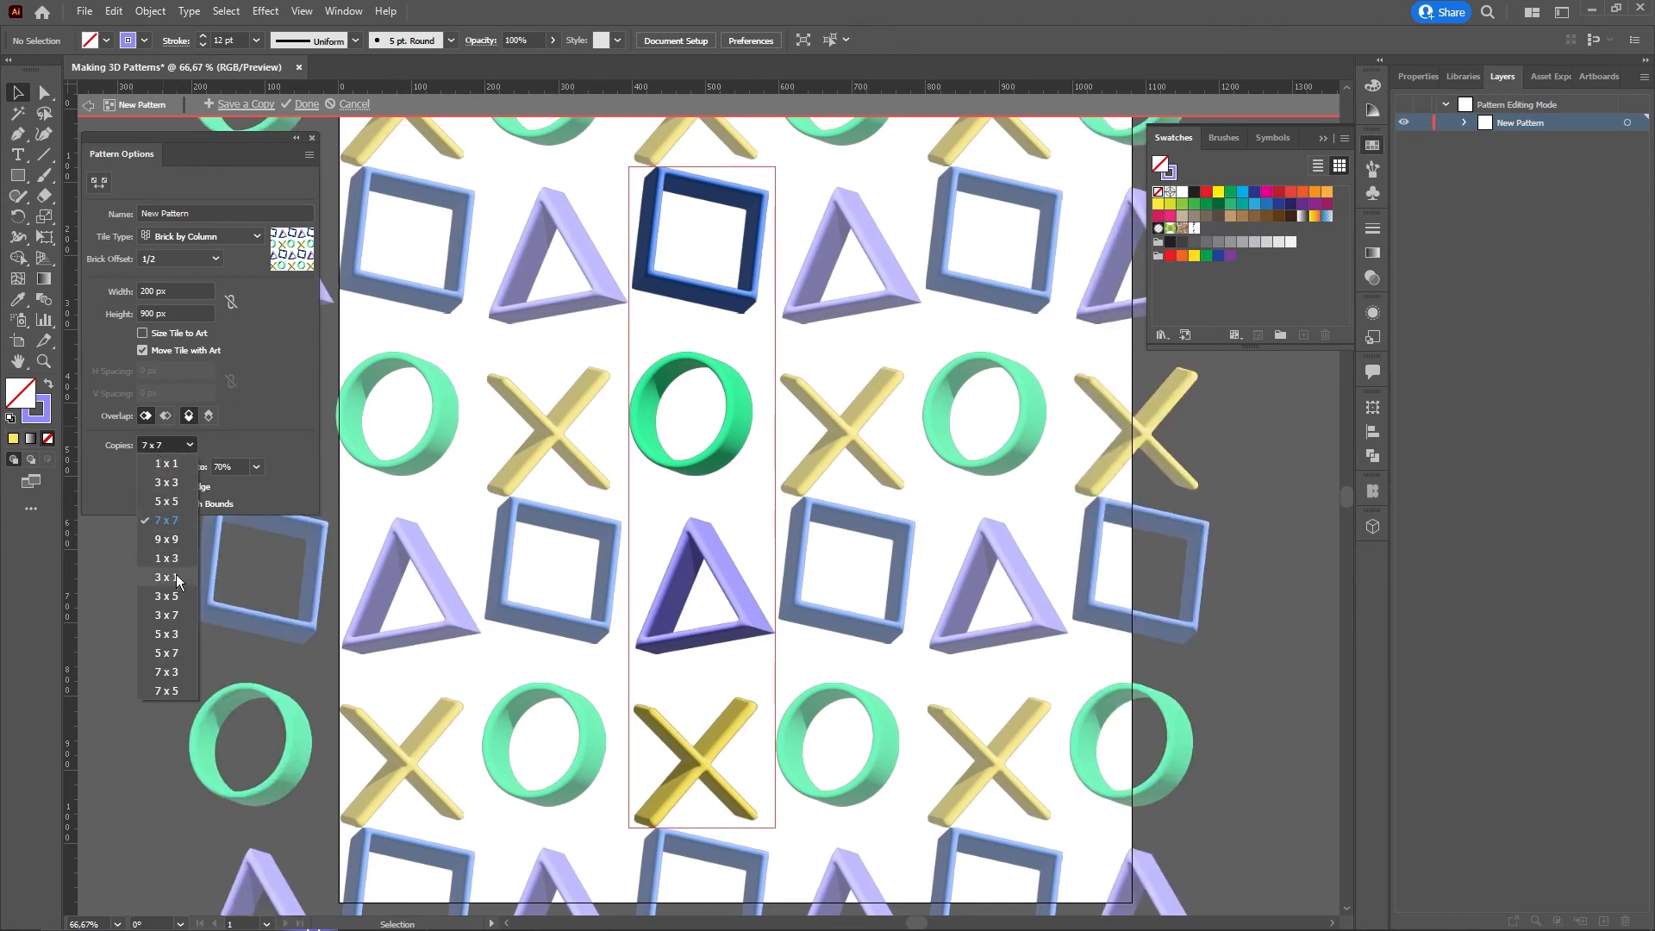
{"action": "left_click", "coordinate": [178, 540]}
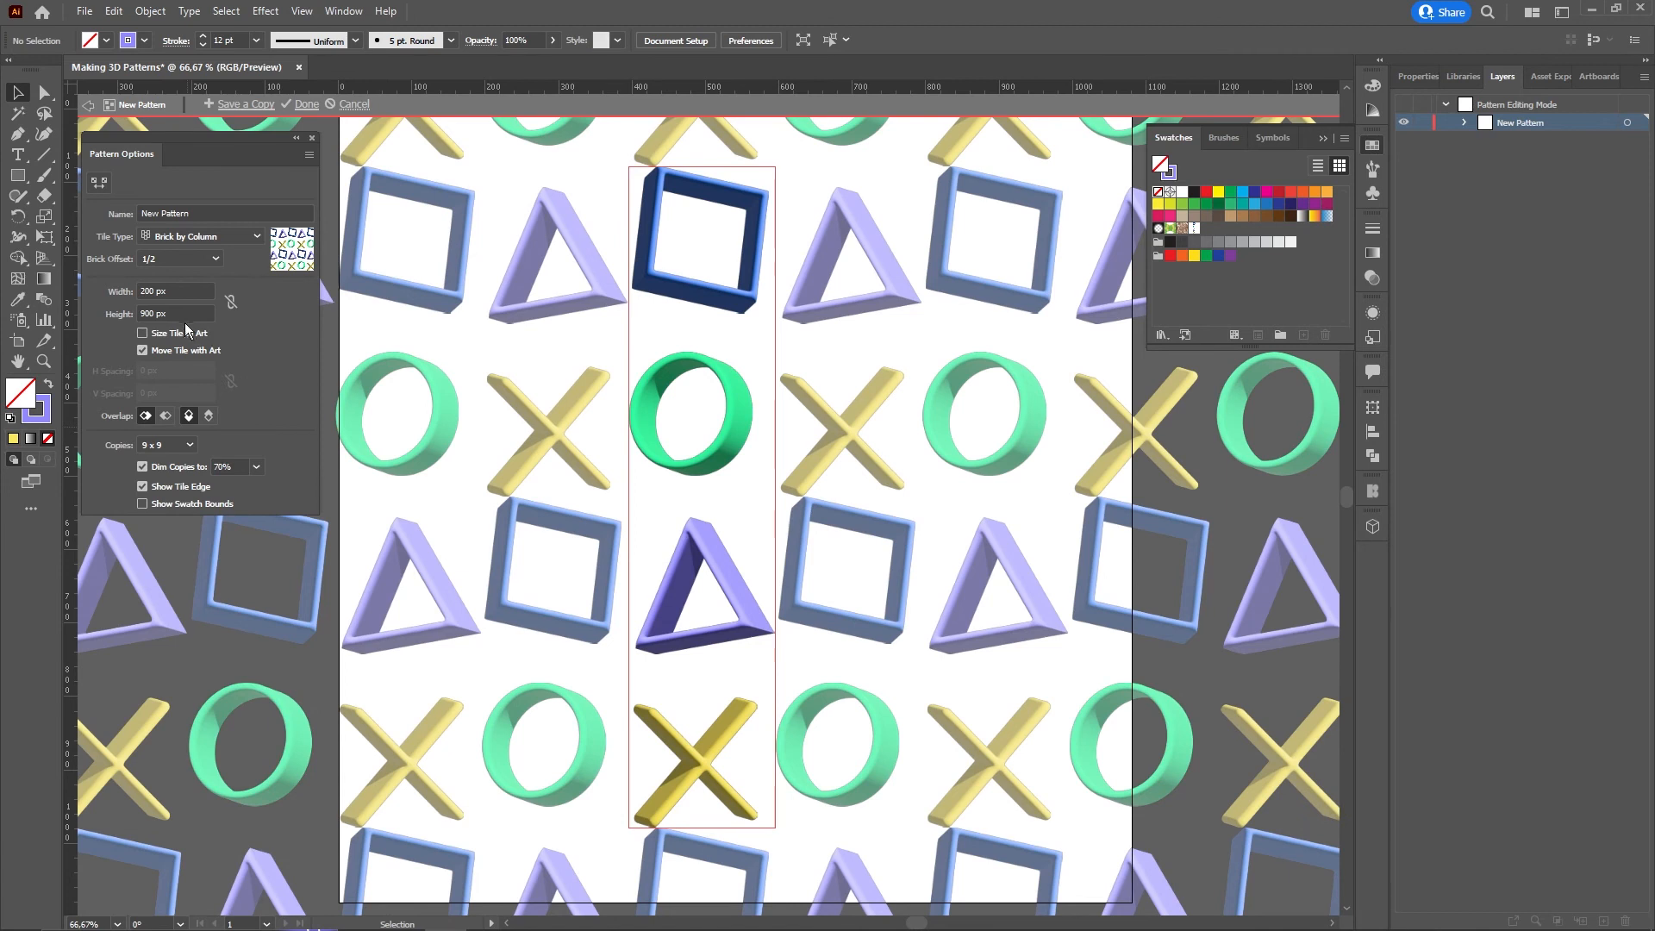
Name the pattern "3d shapes"
{"action": "left_click", "coordinate": [214, 213]}
{"action": "key", "text": "BackSpace"}
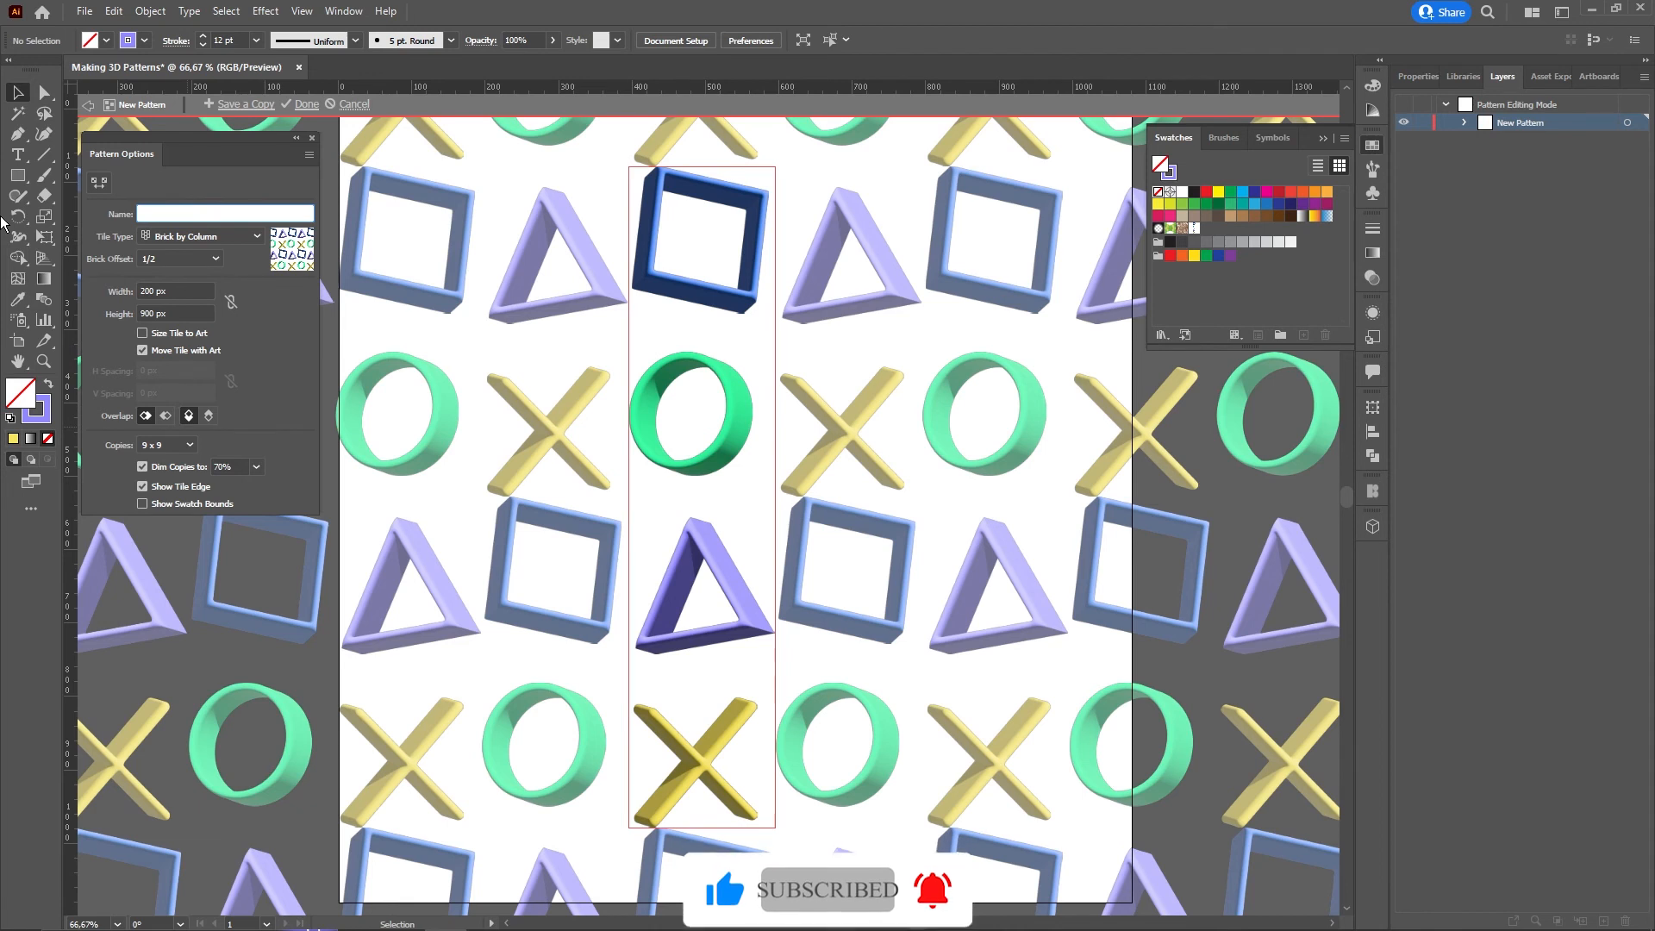
{"action": "type", "text": "3"}
{"action": "type", "text": "hapes"}
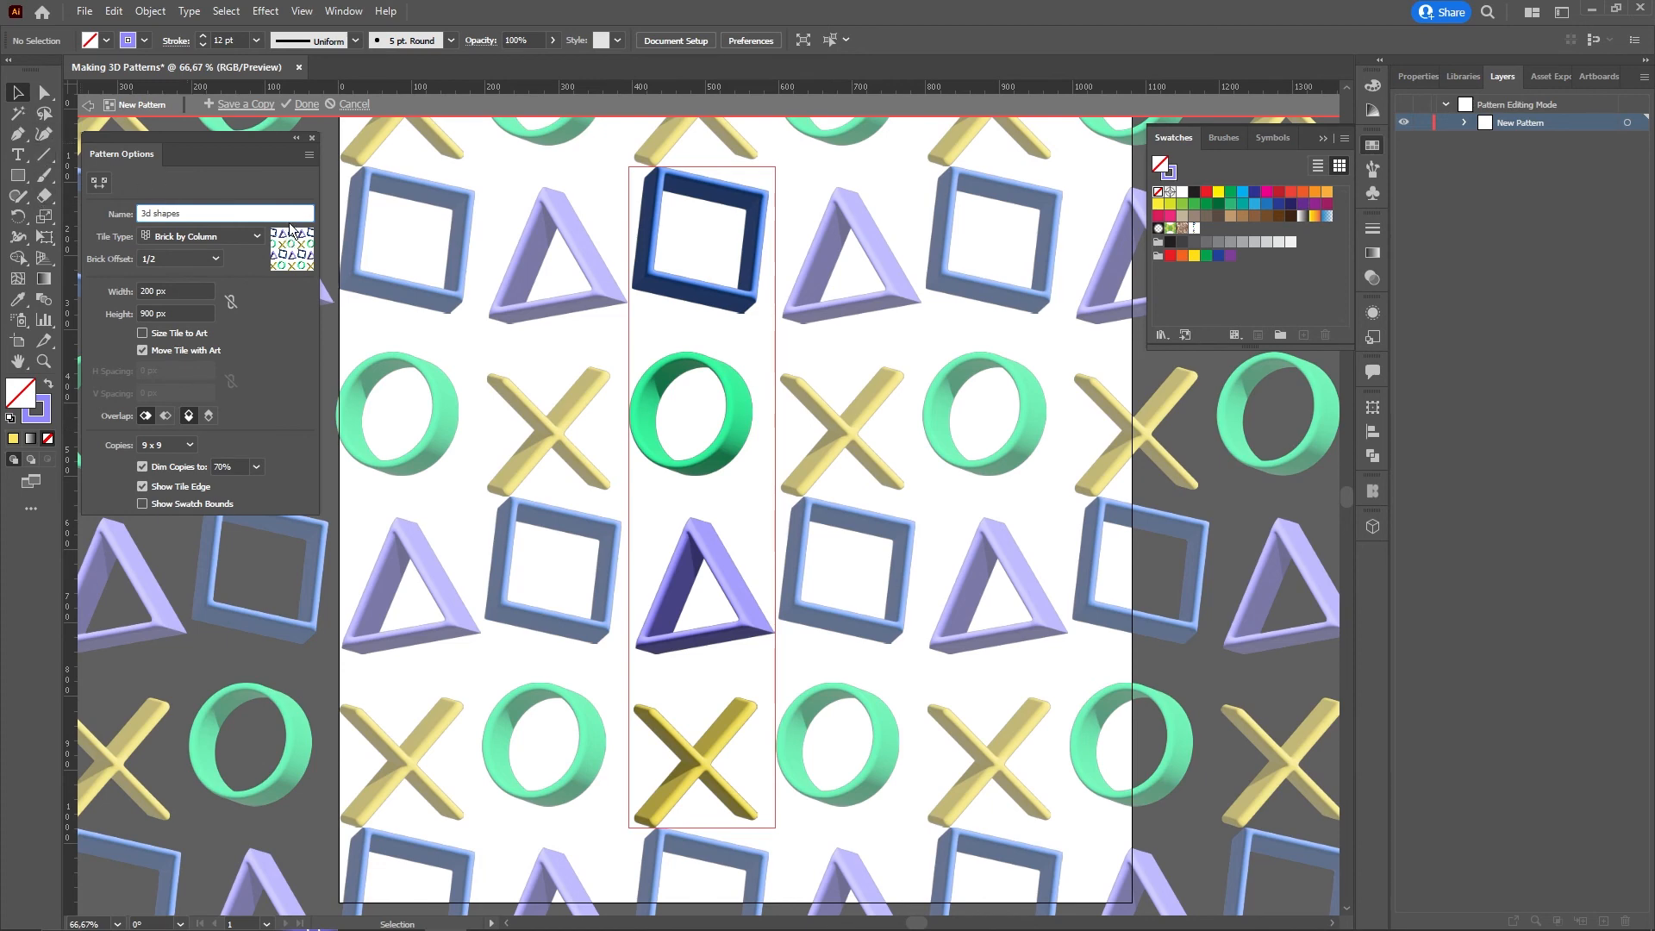
Collapse the pattern settings, preview the repeated tiles and finish editing the 3d shapes pattern
{"action": "left_click", "coordinate": [297, 139]}
{"action": "key", "text": "ctrl+minus"}
{"action": "key", "text": "ctrl+minus"}
{"action": "key", "text": "ctrl+minus"}
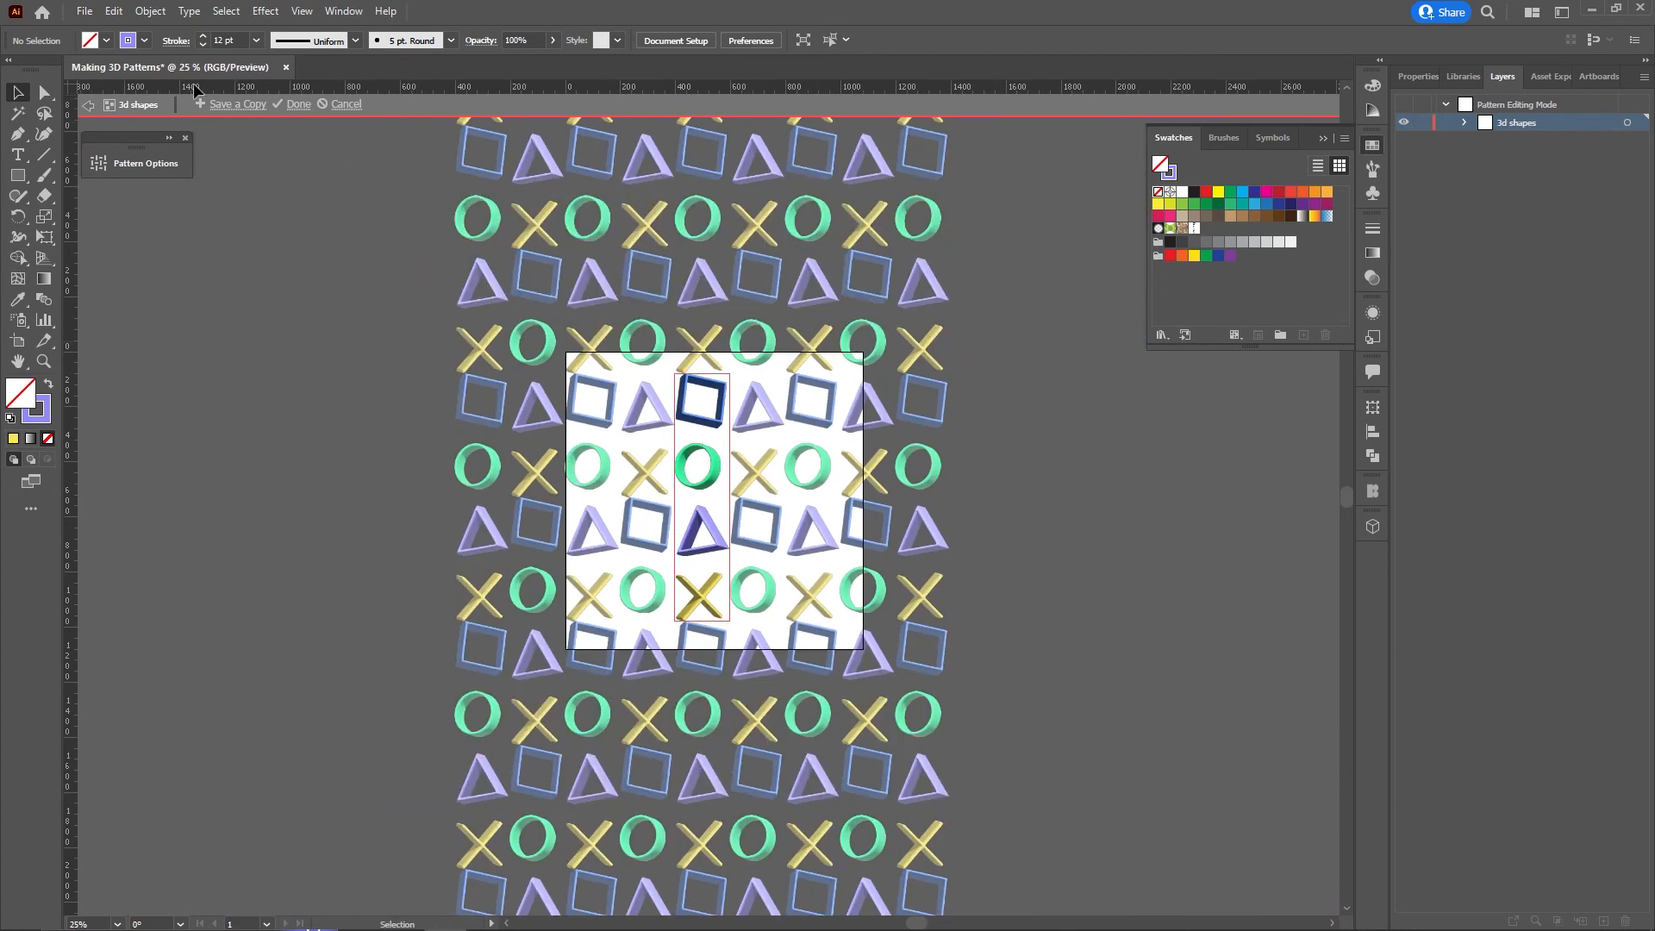
{"action": "left_click", "coordinate": [297, 104]}
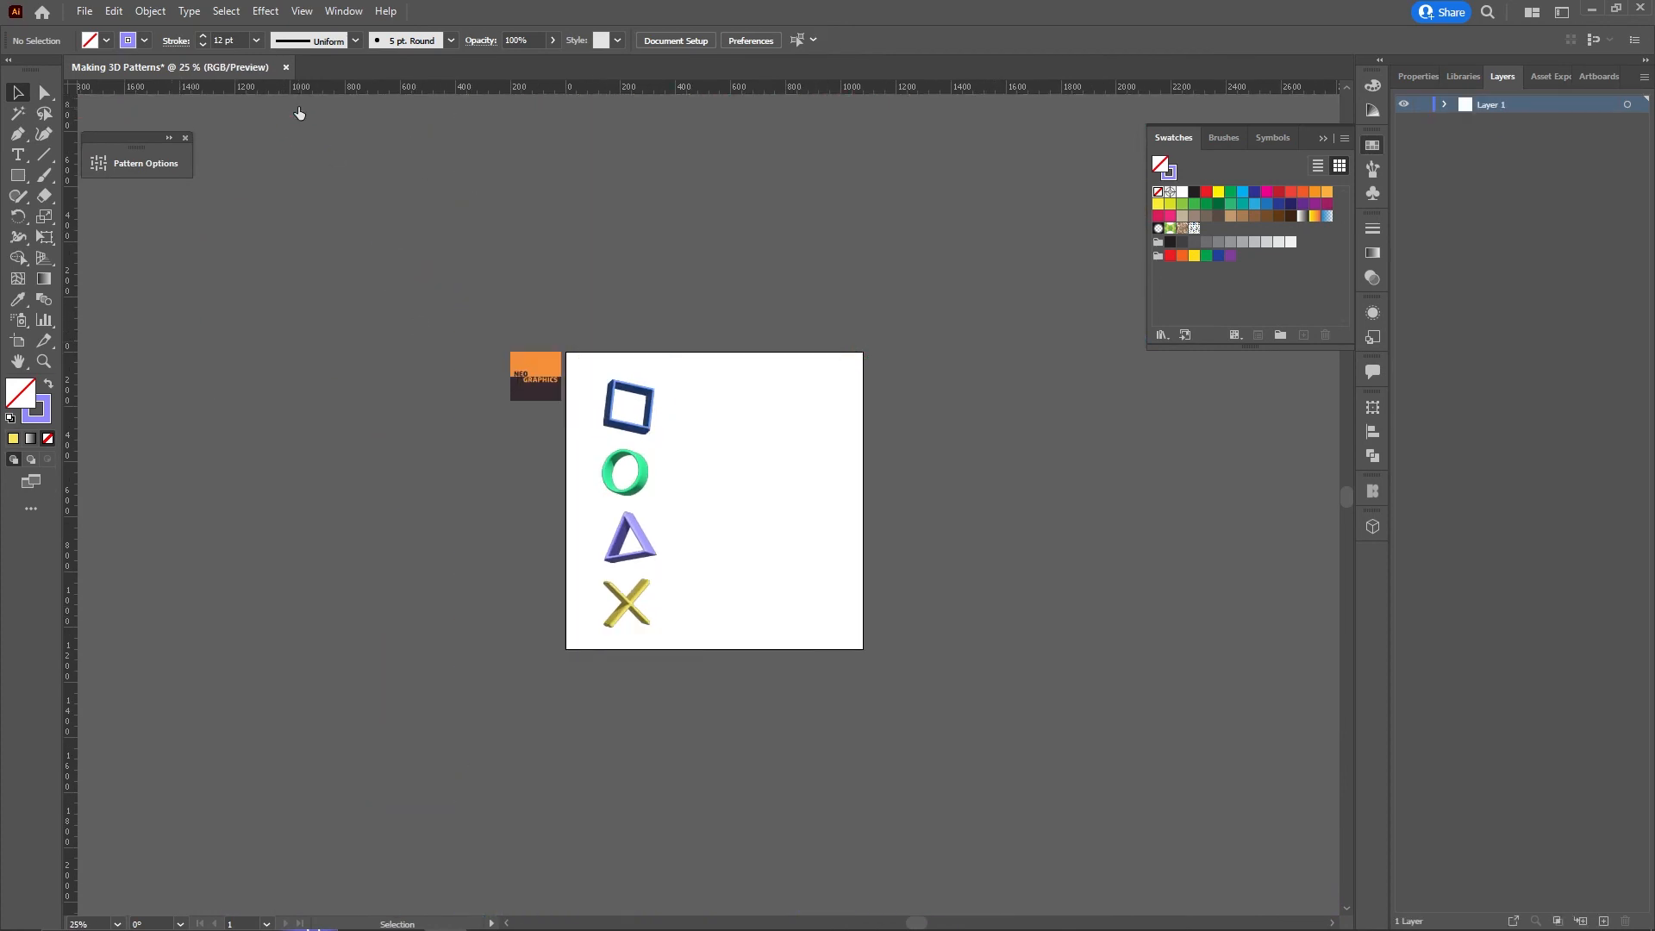
Move the four original 3D shapes off the artboard to its left
{"action": "key", "text": "ctrl+plus"}
{"action": "key", "text": "ctrl+plus"}
{"action": "left_click_drag", "start_coordinate": [670, 258], "coordinate": [559, 709]}
{"action": "left_click_drag", "start_coordinate": [588, 595], "coordinate": [258, 584]}
{"action": "left_click", "coordinate": [138, 388]}
Draw a rectangle about 1020 × 1035 px covering most of the artboard and apply the 3d shapes pattern swatch to it
{"action": "left_click", "coordinate": [18, 175]}
{"action": "left_click_drag", "start_coordinate": [449, 219], "coordinate": [1012, 789]}
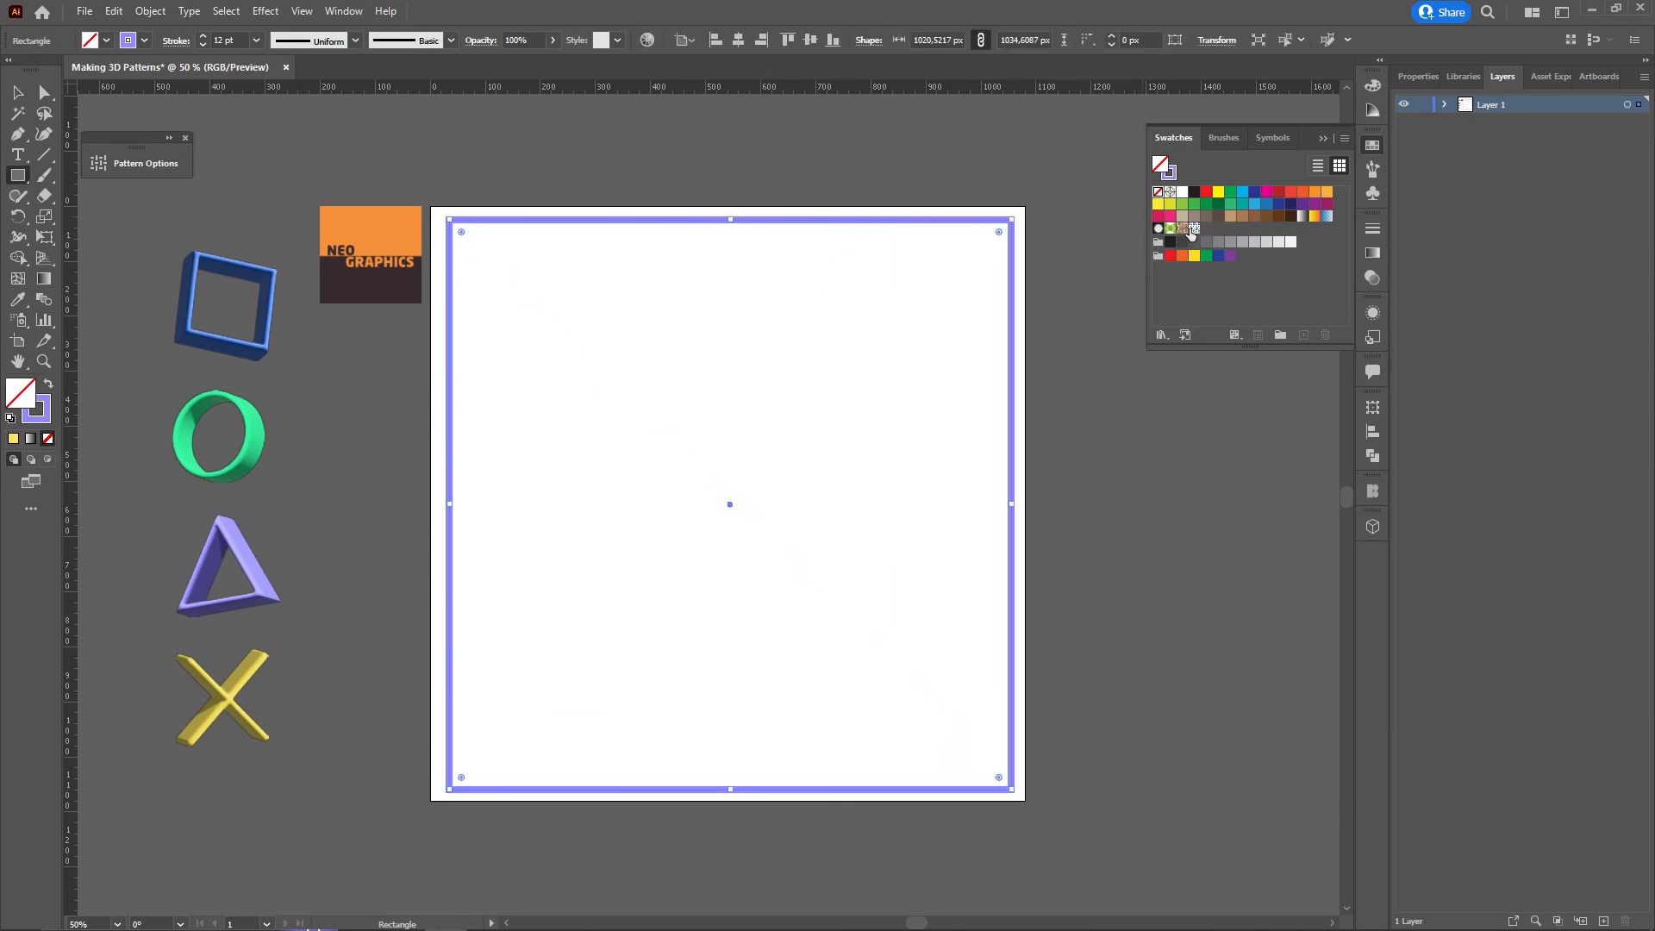
{"action": "left_click", "coordinate": [1195, 229]}
Scale the patterned rectangle down by moving its upper-right corner inwards
{"action": "left_click", "coordinate": [30, 92]}
{"action": "left_click_drag", "start_coordinate": [1014, 219], "coordinate": [802, 344]}
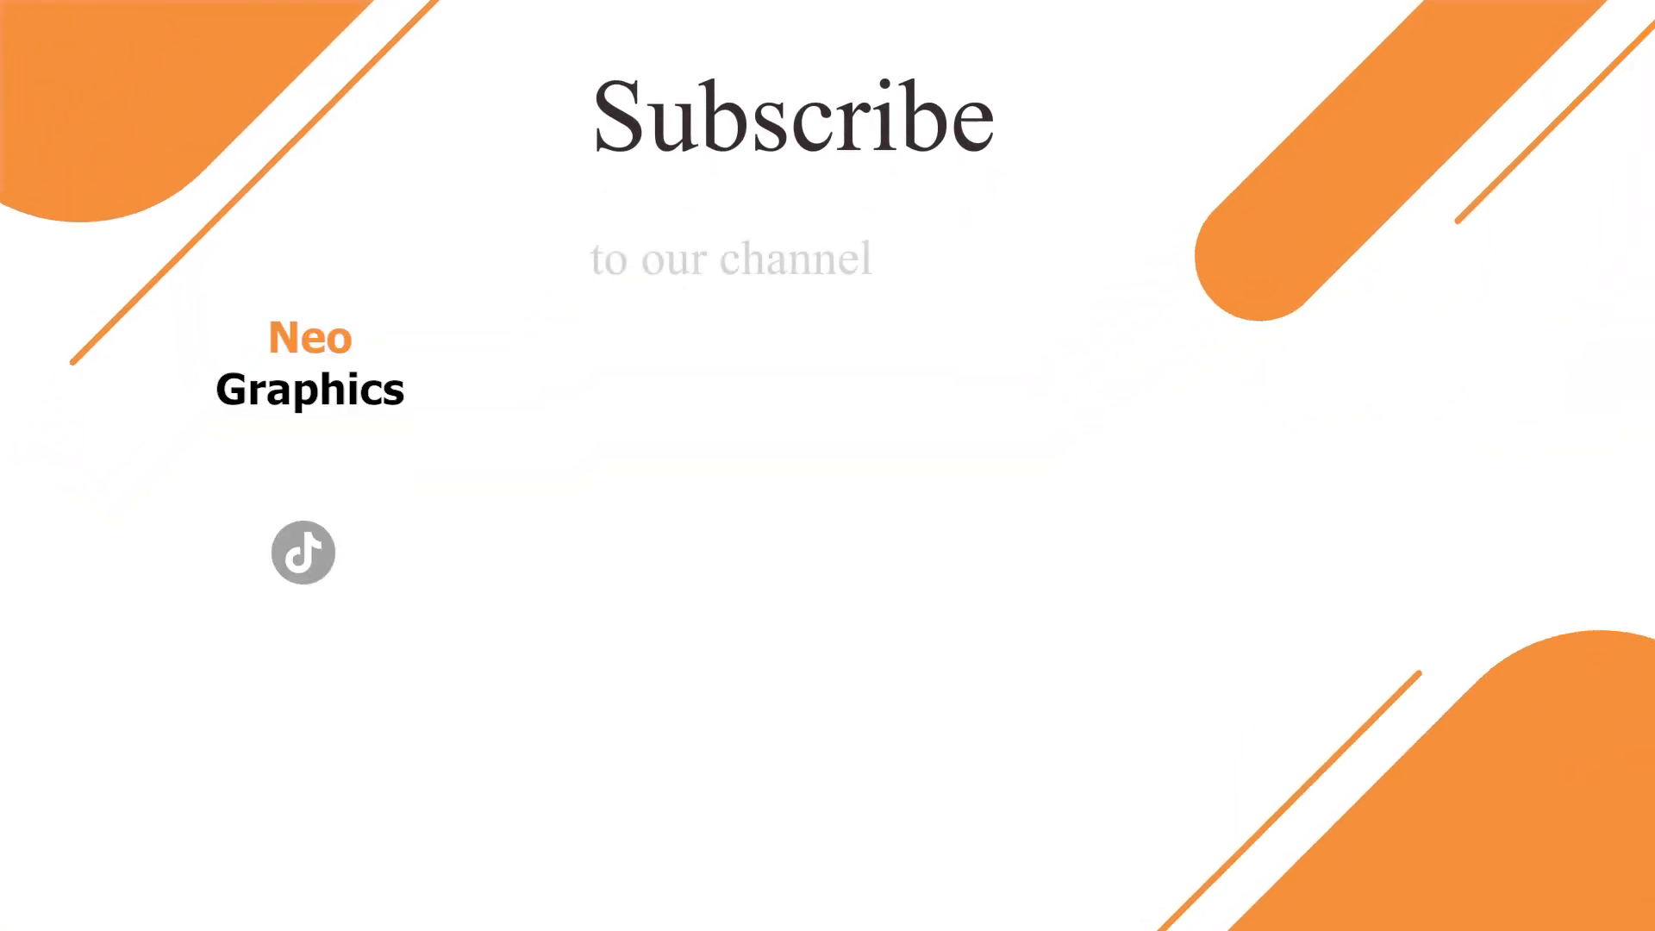